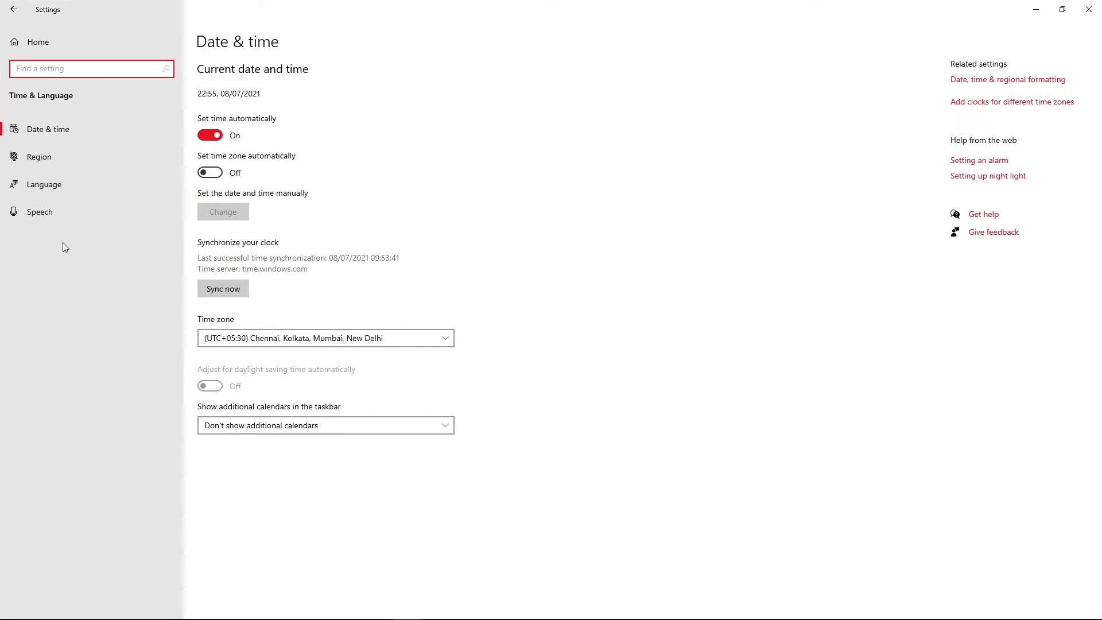
# Step: Start adding a preferred language in the Language settings and search the installable languages for "assa"
pyautogui.click(56, 189)
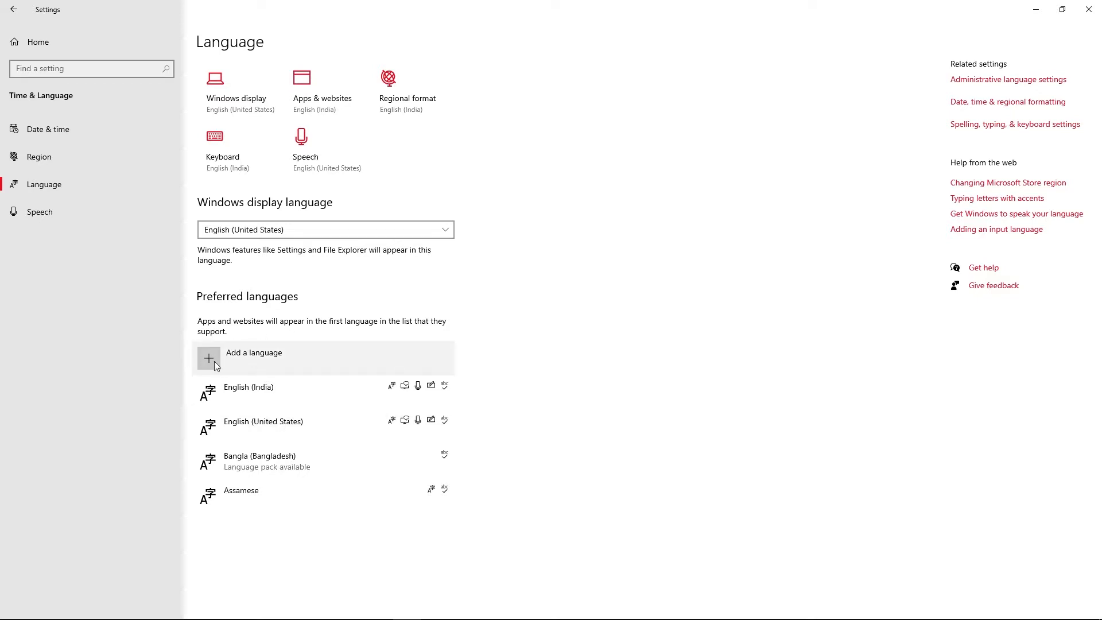
pyautogui.click(292, 359)
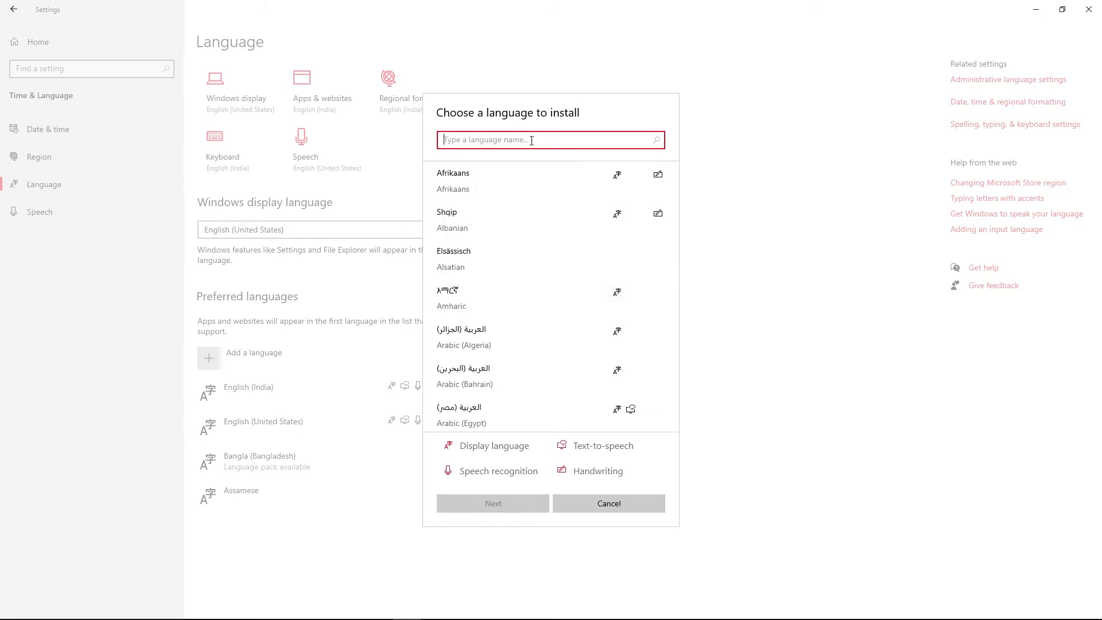
pyautogui.write('assa')
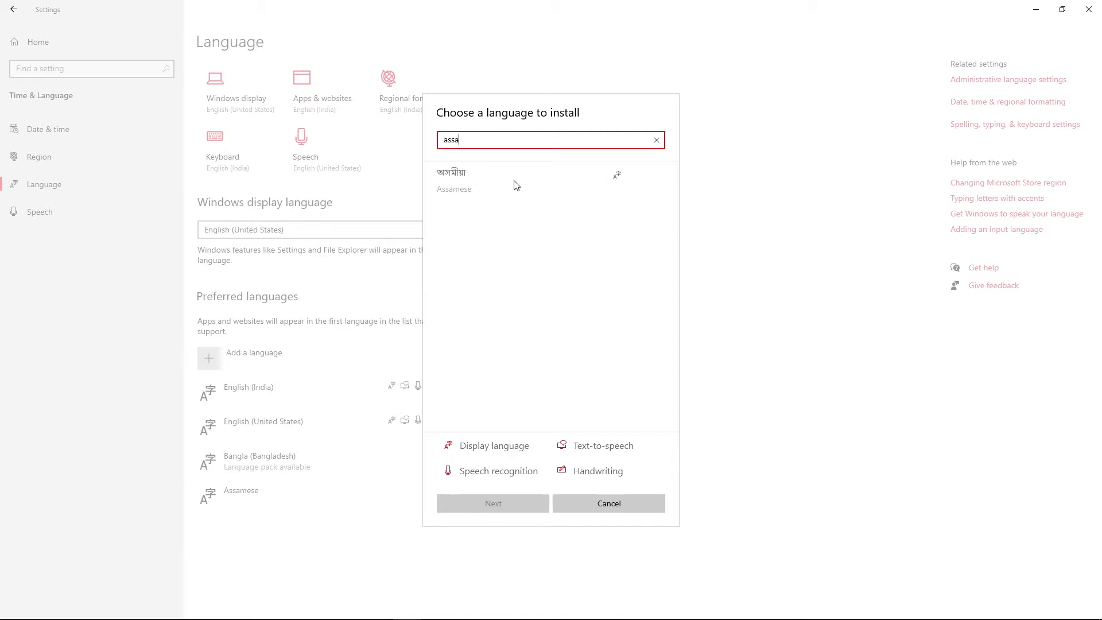
# Step: Replace the language search with "hindi" and choose Hindi as the language to install
pyautogui.moveTo(476, 142); pyautogui.dragTo(434, 142)
pyautogui.write('hin')
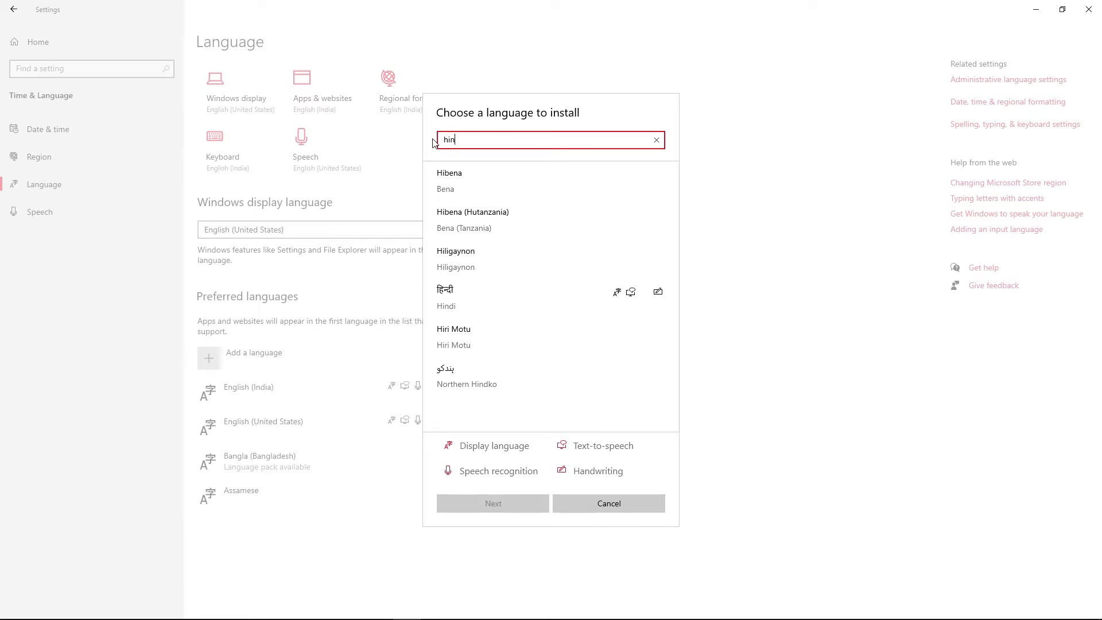
pyautogui.write('di')
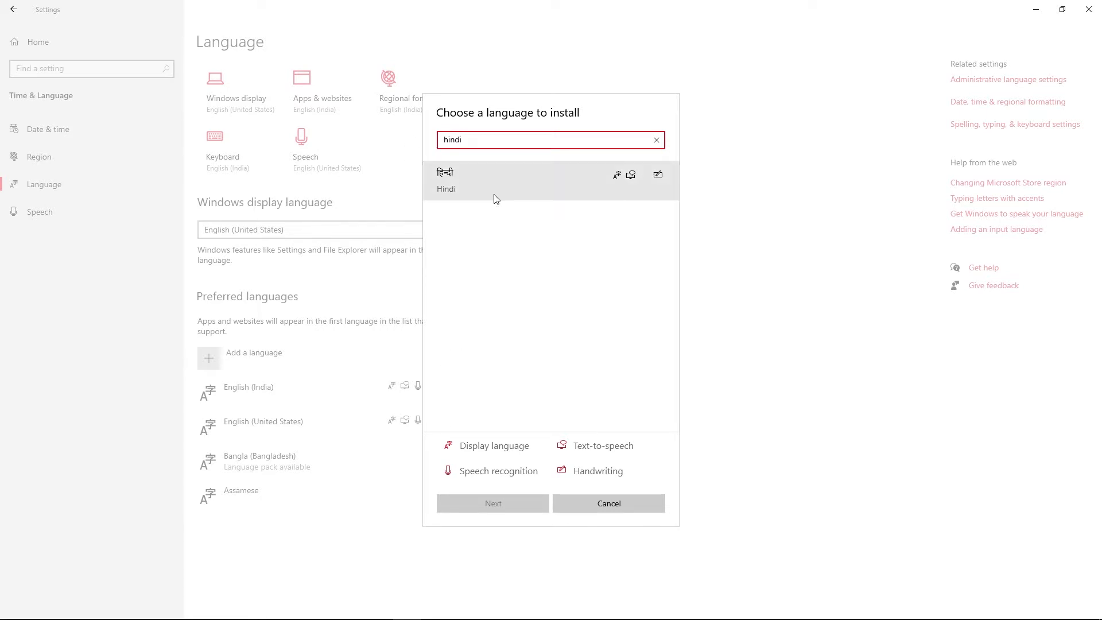
pyautogui.click(471, 174)
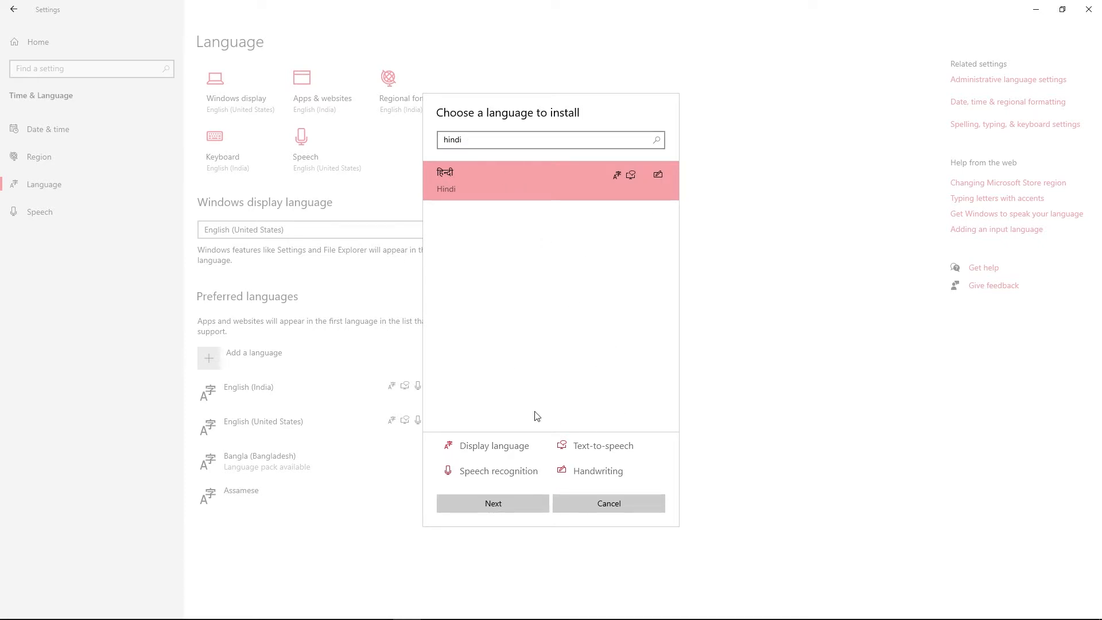
pyautogui.click(496, 505)
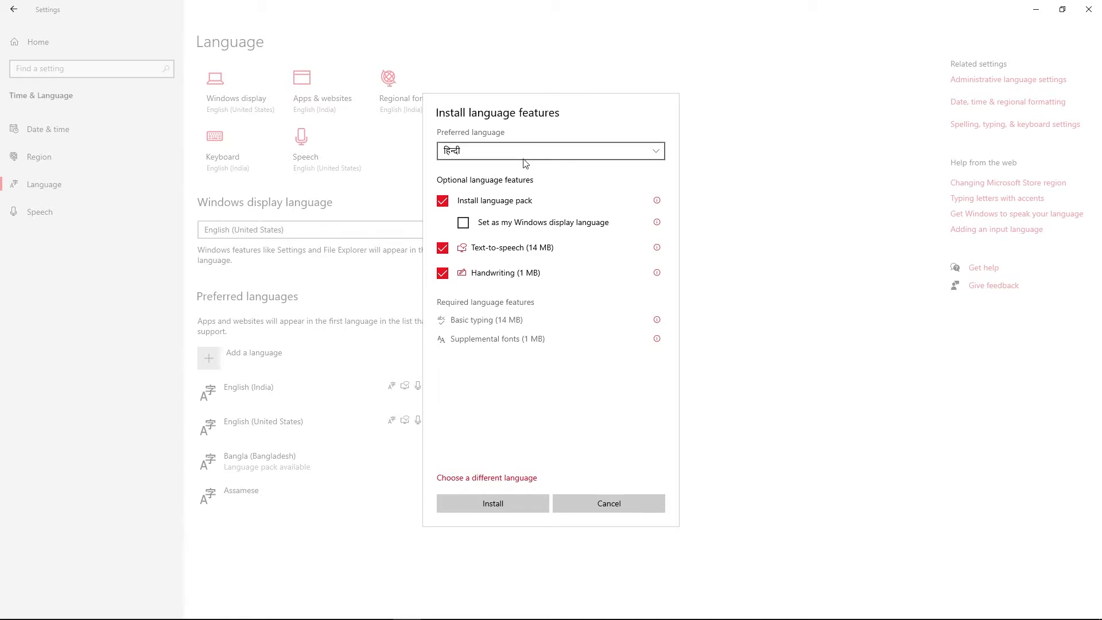
# Step: Install Hindi with its language pack, leaving out the optional Text-to-speech and Handwriting features
pyautogui.click(658, 156)
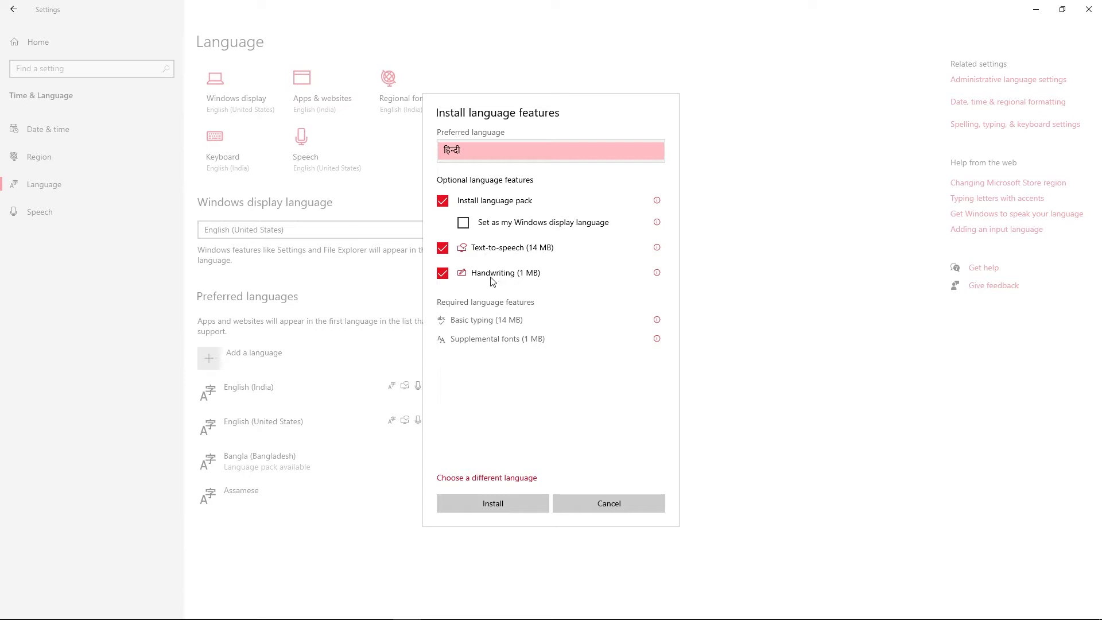
pyautogui.click(442, 275)
pyautogui.click(442, 248)
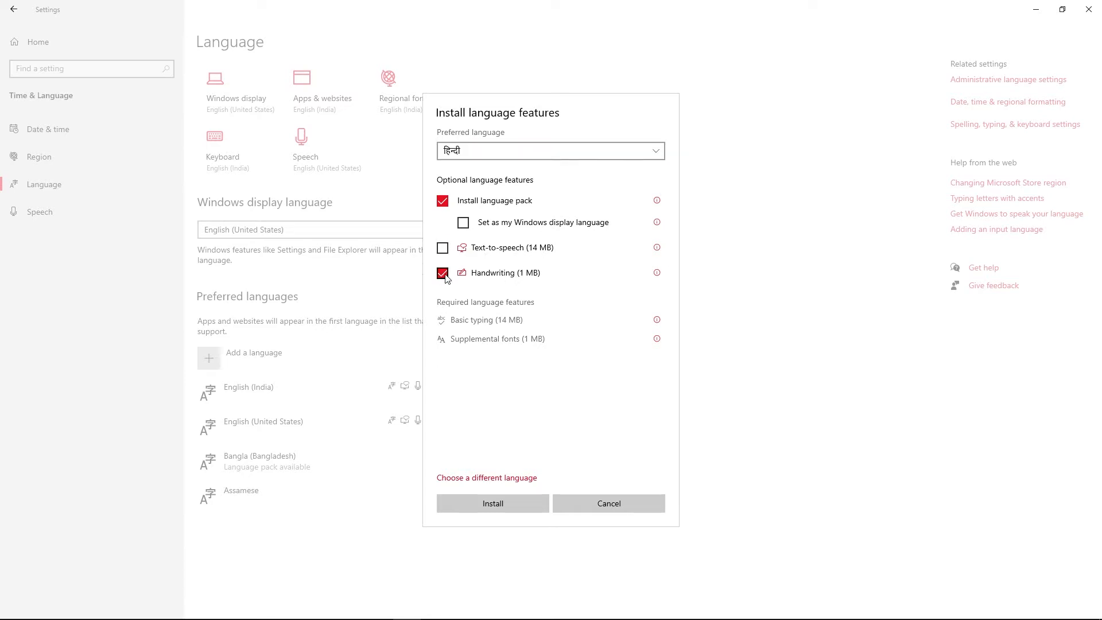
pyautogui.click(444, 275)
pyautogui.click(508, 512)
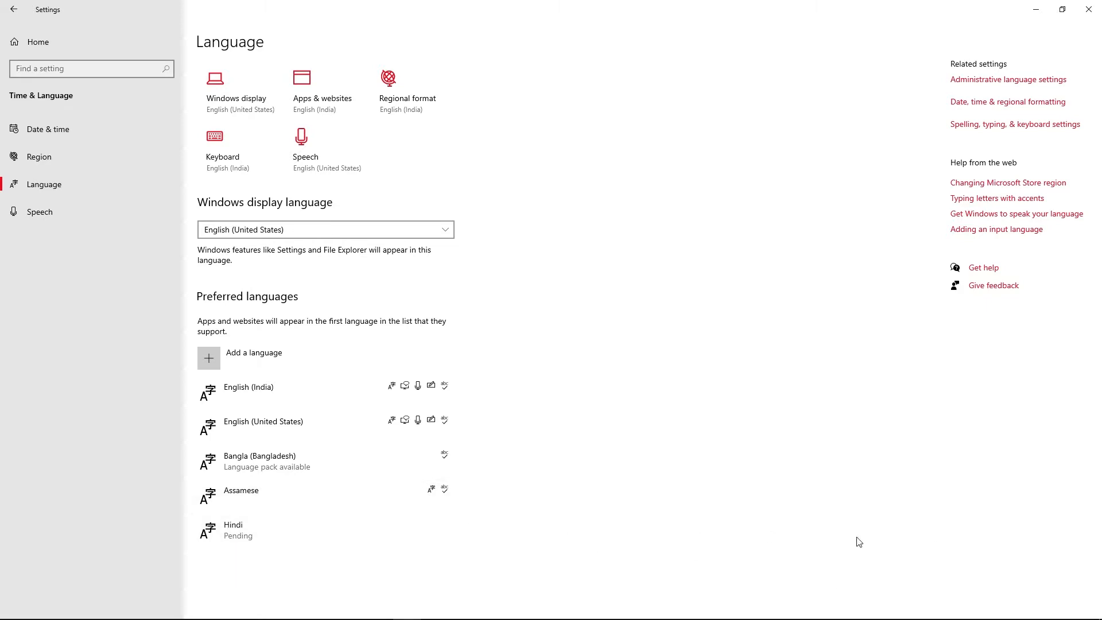
# Step: Minimize the Settings window and refresh the desktop
pyautogui.moveTo(972, 612)
pyautogui.click(1035, 5)
pyautogui.rightClick(482, 112)
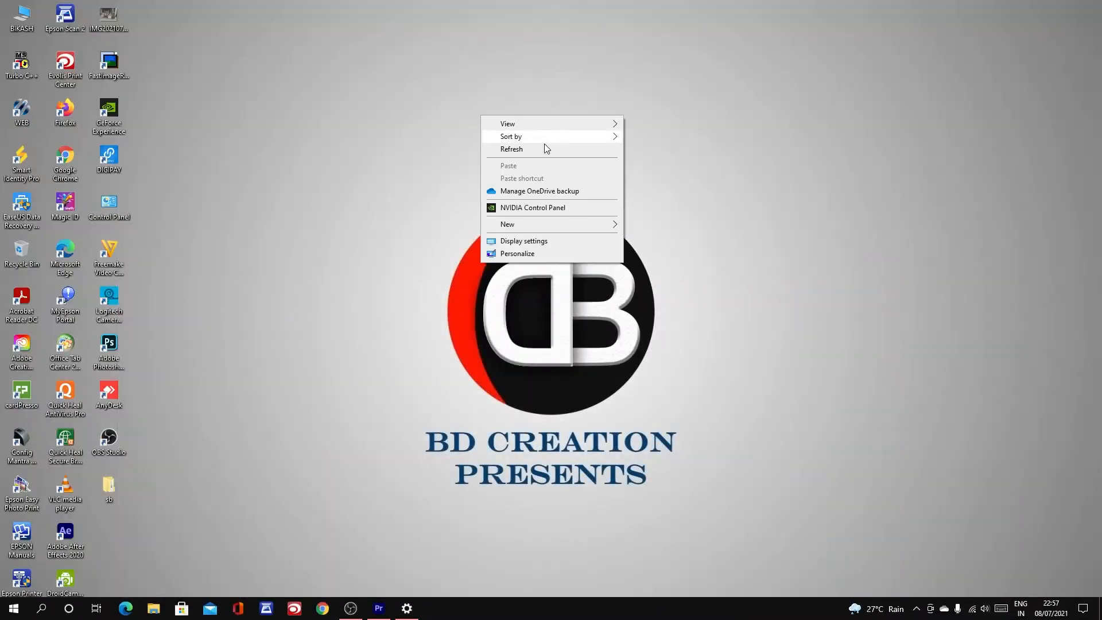
pyautogui.click(544, 148)
# Step: Switch the input language to Assamese with the INSCRIPT keyboard and bring Adobe Premiere Pro to the front
pyautogui.moveTo(1036, 617)
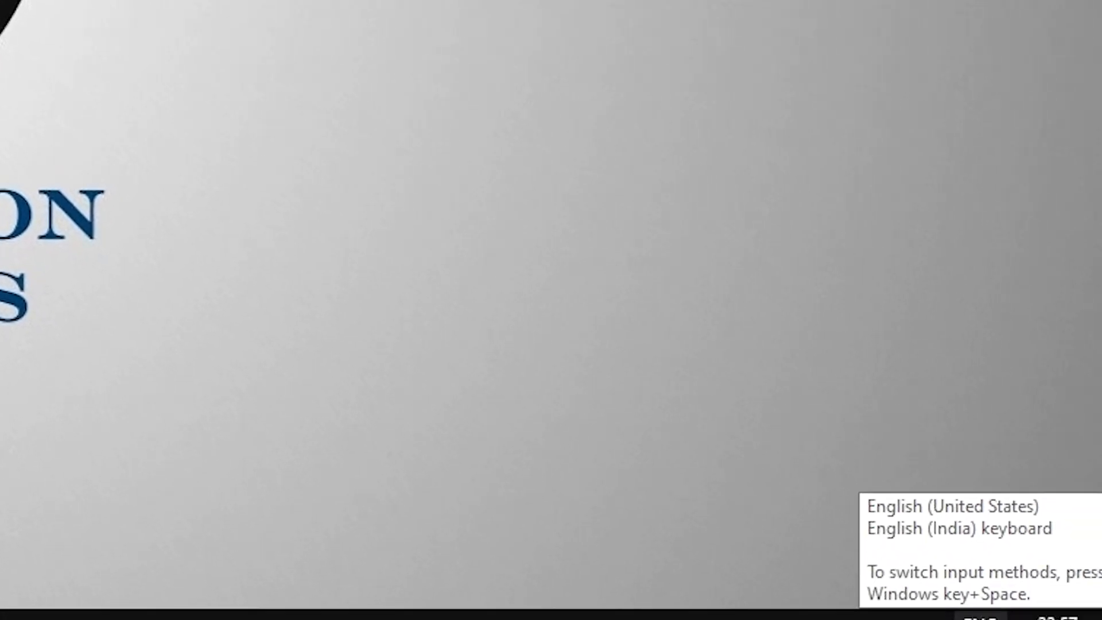
pyautogui.click(986, 618)
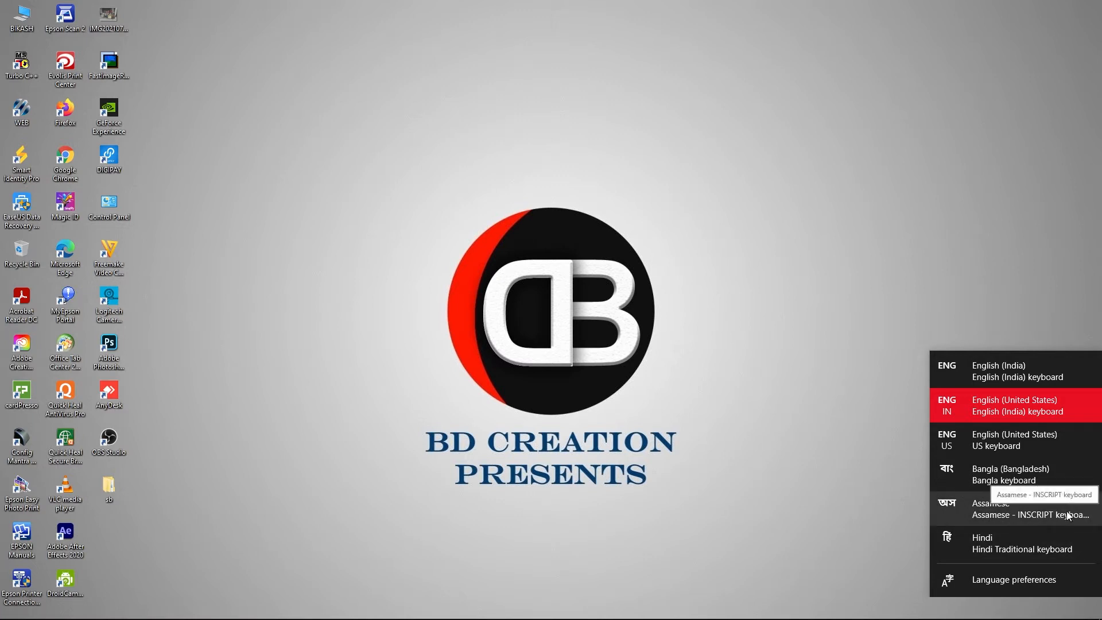
pyautogui.click(1019, 515)
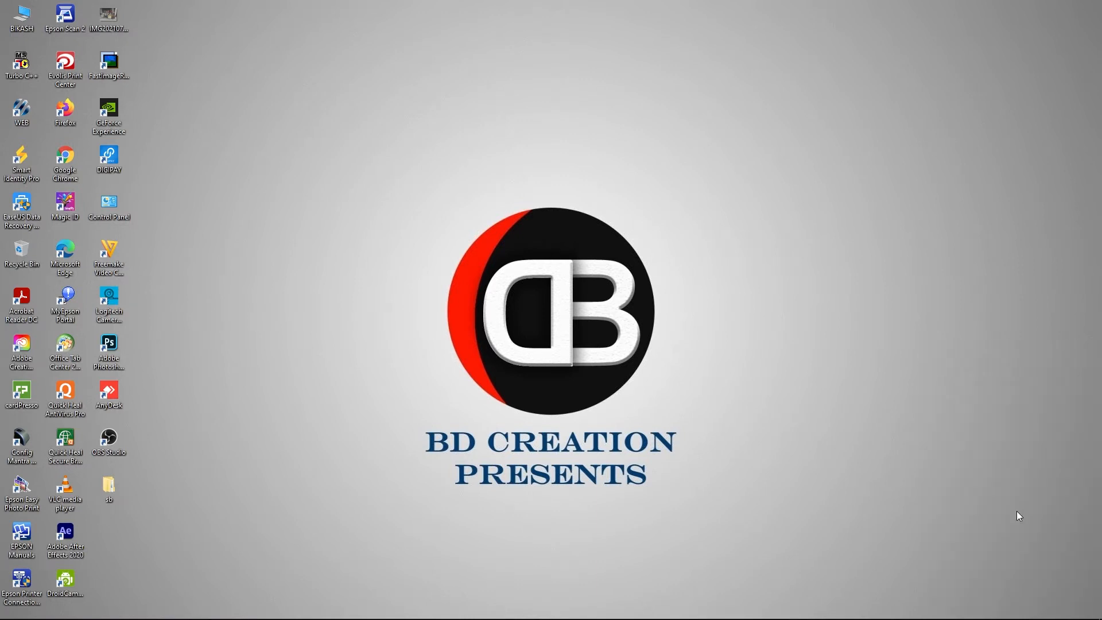
pyautogui.moveTo(1002, 619)
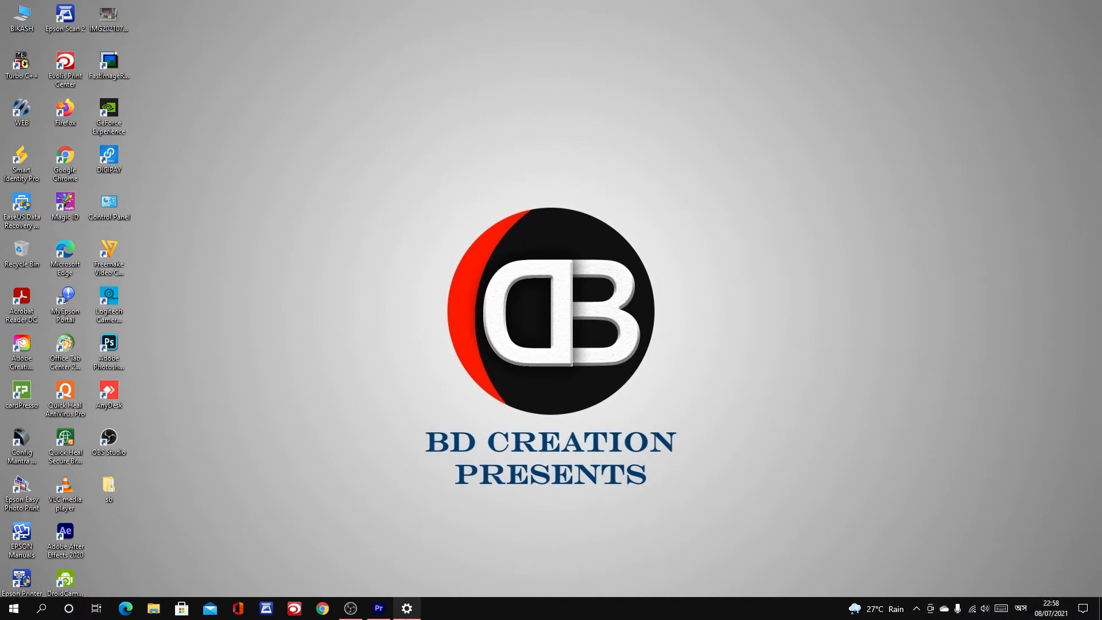
pyautogui.click(378, 608)
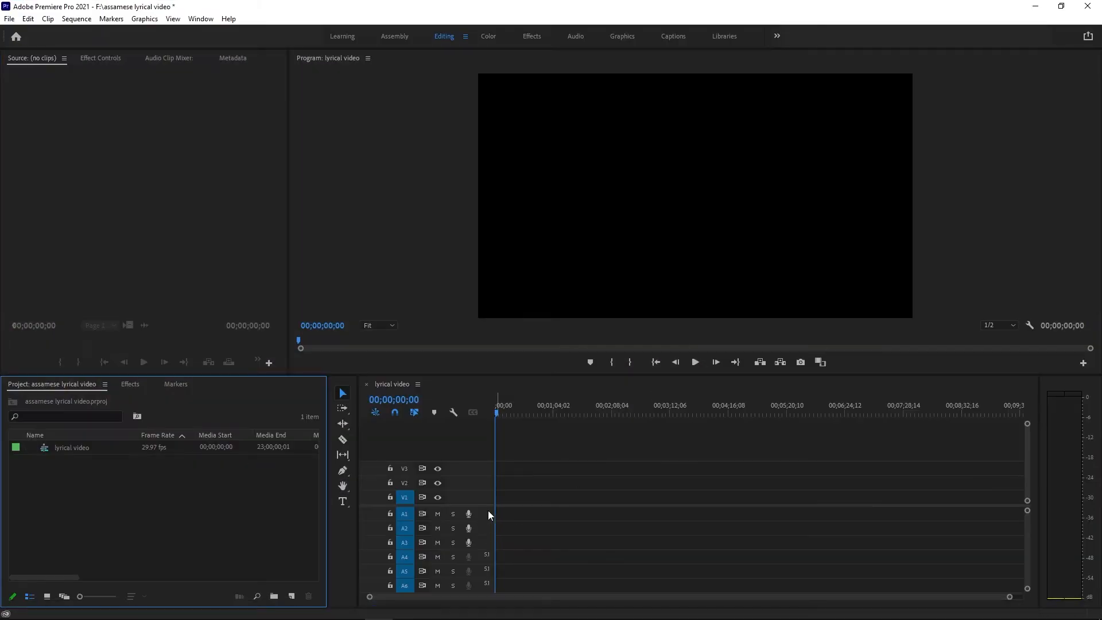
pyautogui.press('super+a')
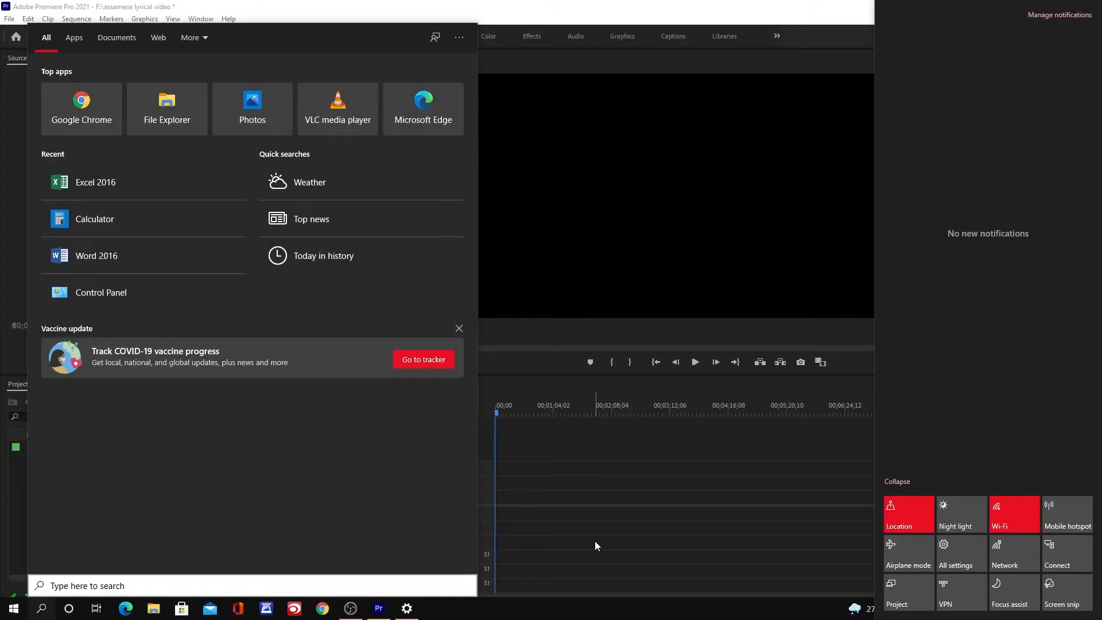
pyautogui.press('super')
pyautogui.press('Escape')
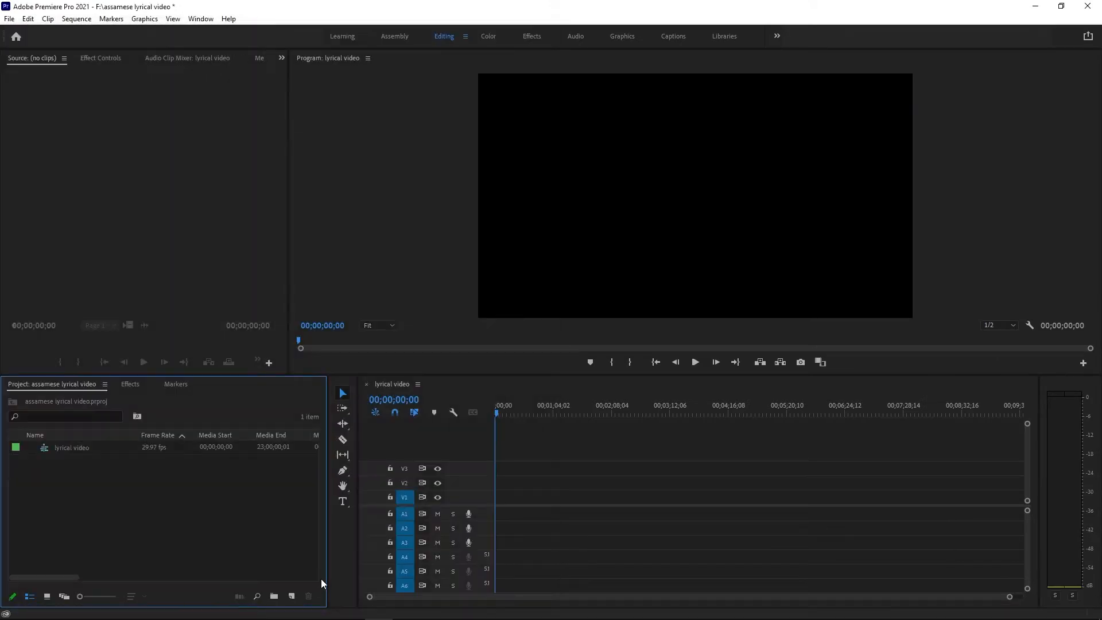
pyautogui.press('super+s')
pyautogui.write('টোপী')
pyautogui.press('Return')
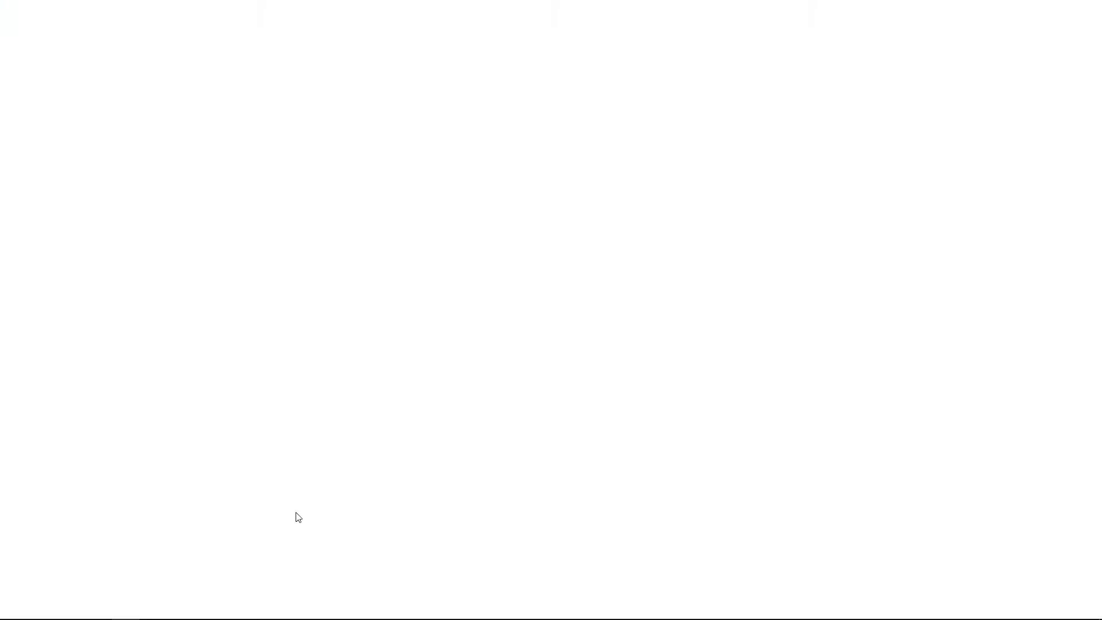
pyautogui.hotkey('alt', 'Tab')
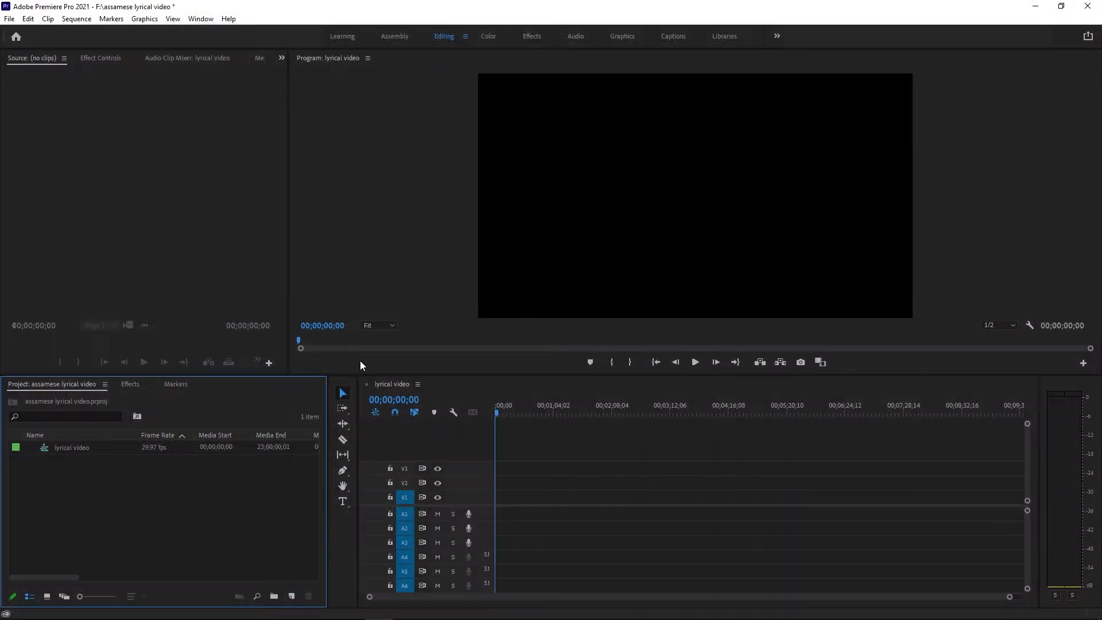
pyautogui.write('হন')
pyautogui.press('BackSpace')
pyautogui.press('BackSpace')
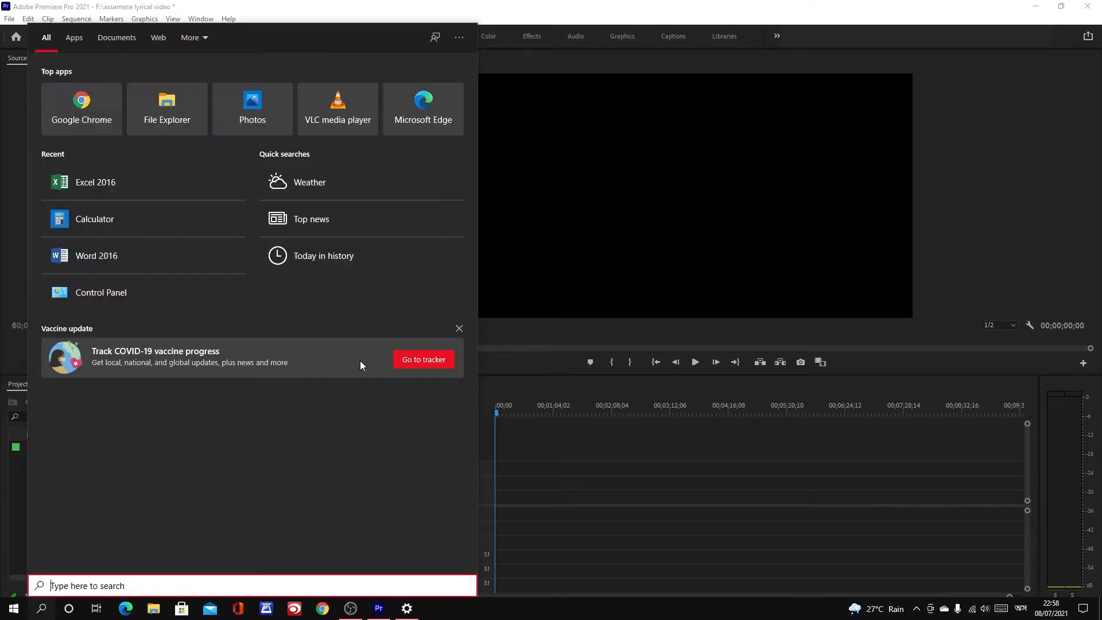
# Step: Switch the input language back to English, search Windows for "word" and open a blank document in Word 2016
pyautogui.press('super+space')
pyautogui.press('super+space')
pyautogui.write('word')
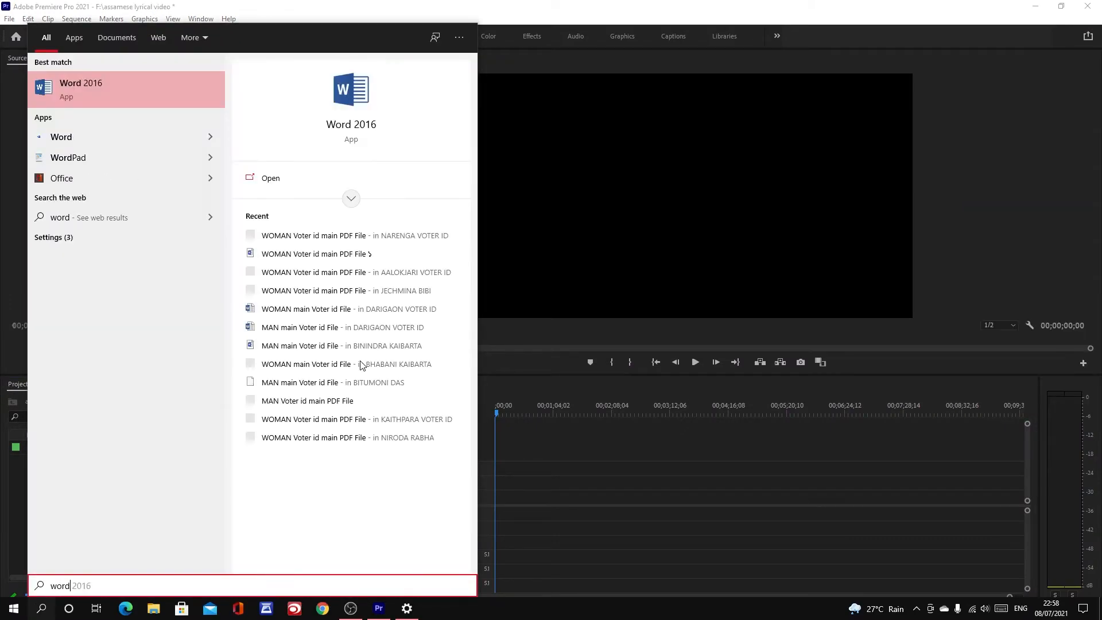
pyautogui.press('Return')
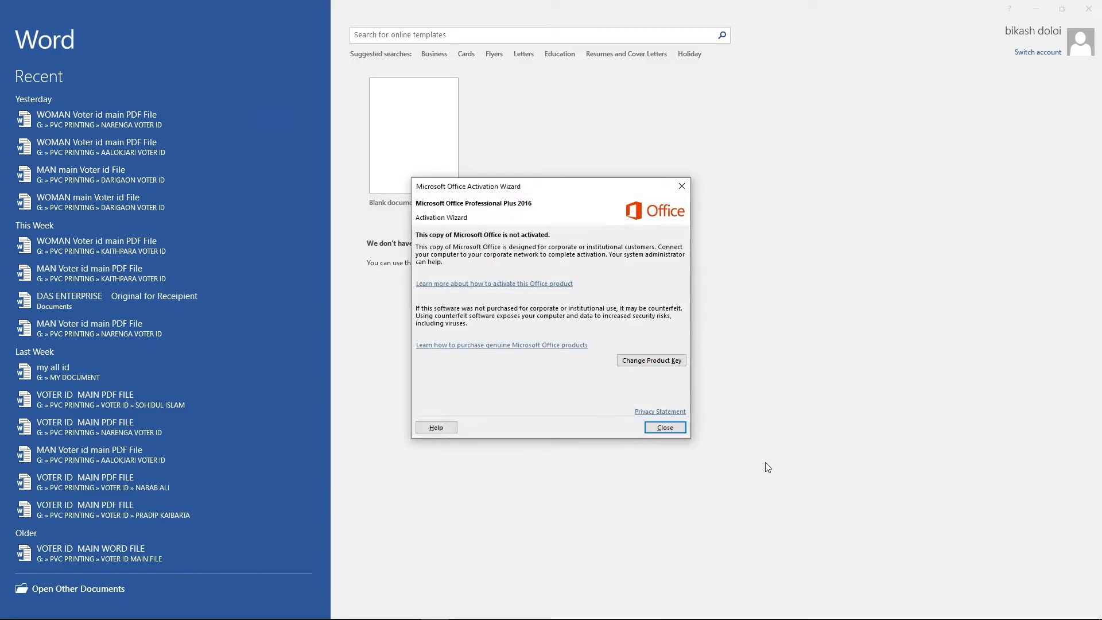
pyautogui.click(678, 429)
pyautogui.click(457, 207)
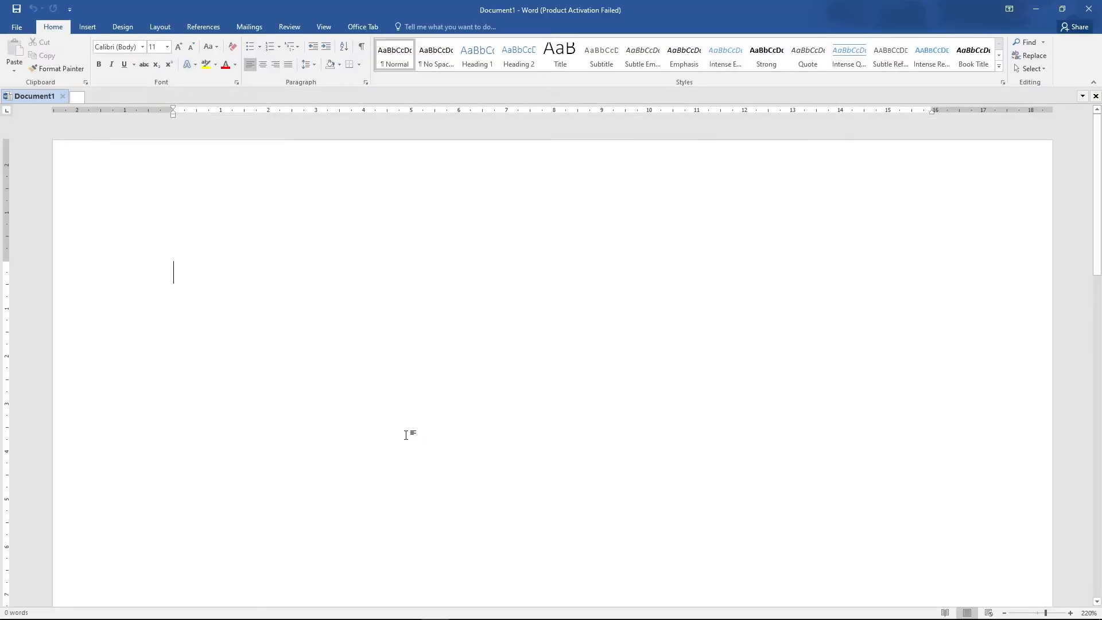
# Step: Switch the input language to Assamese and enter a long line of random Assamese characters in the blank document
pyautogui.press('super')
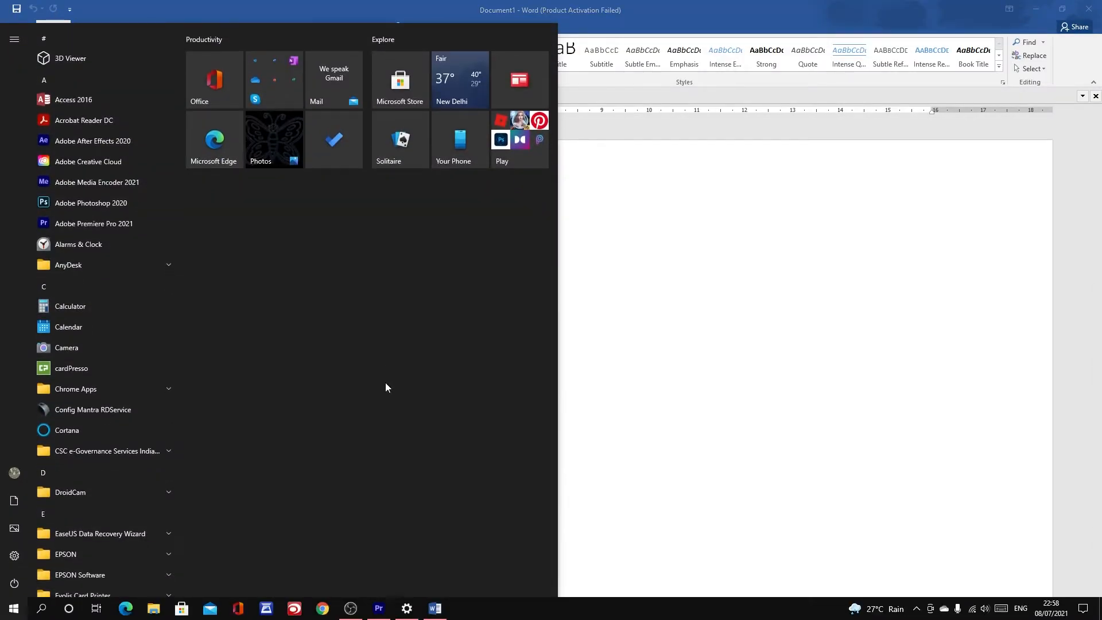
pyautogui.press('super+space')
pyautogui.press('super+space')
pyautogui.press('super+space')
pyautogui.press('super+space')
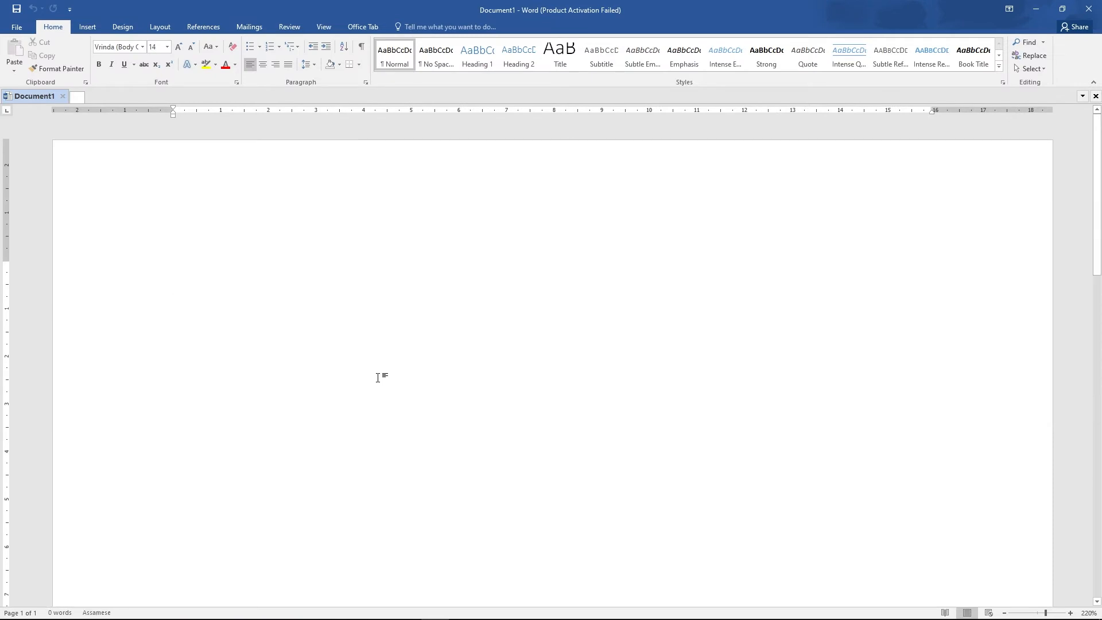
pyautogui.write('ে্পৰিে্ৰপিলনৰ্িকতহৰ্ৗািৈৰদগীদকংনল্িু্দ')
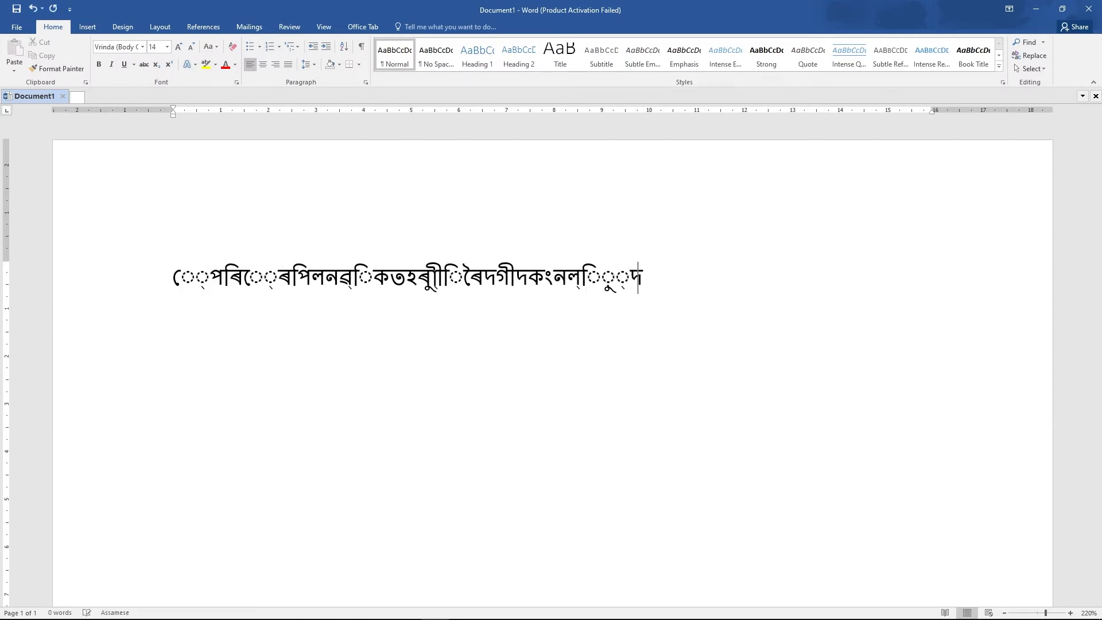
pyautogui.write('গিেদগহগপগহপা্িগহগে্ি')
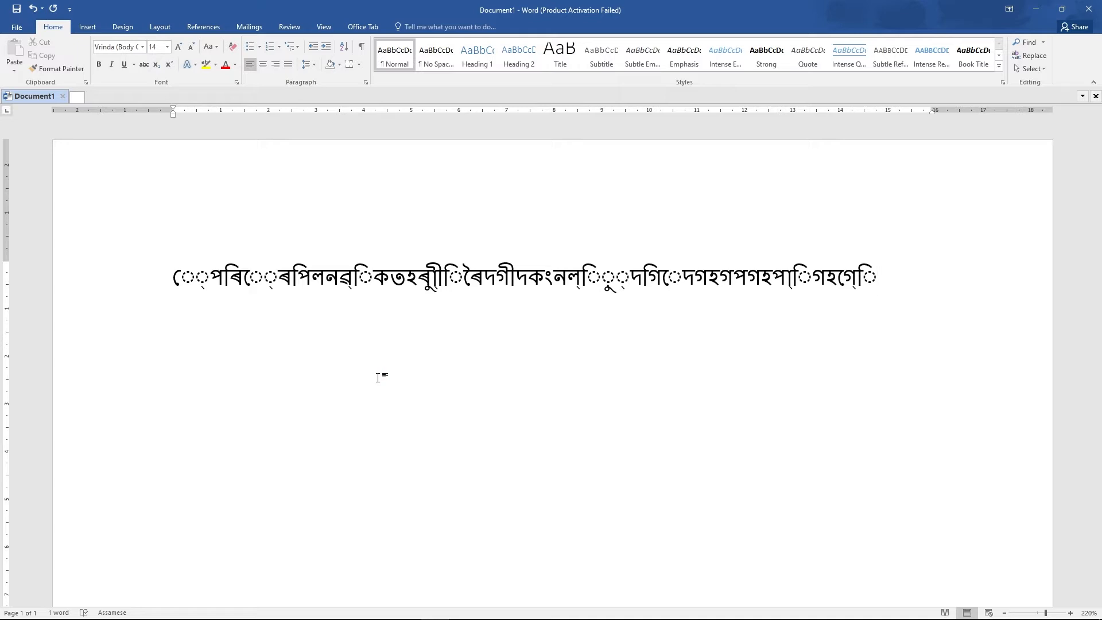
# Step: Delete a long run of characters from the end of the Assamese sample line
pyautogui.press('BackSpace')
pyautogui.press('BackSpace')
pyautogui.press('BackSpace')
pyautogui.press('BackSpace')
pyautogui.press('BackSpace')
pyautogui.press('BackSpace')
pyautogui.press('BackSpace')
pyautogui.press('BackSpace')
pyautogui.press('BackSpace')
pyautogui.press('BackSpace')
pyautogui.press('BackSpace')
pyautogui.press('BackSpace')
pyautogui.press('BackSpace')
pyautogui.press('BackSpace')
pyautogui.press('BackSpace')
pyautogui.press('BackSpace')
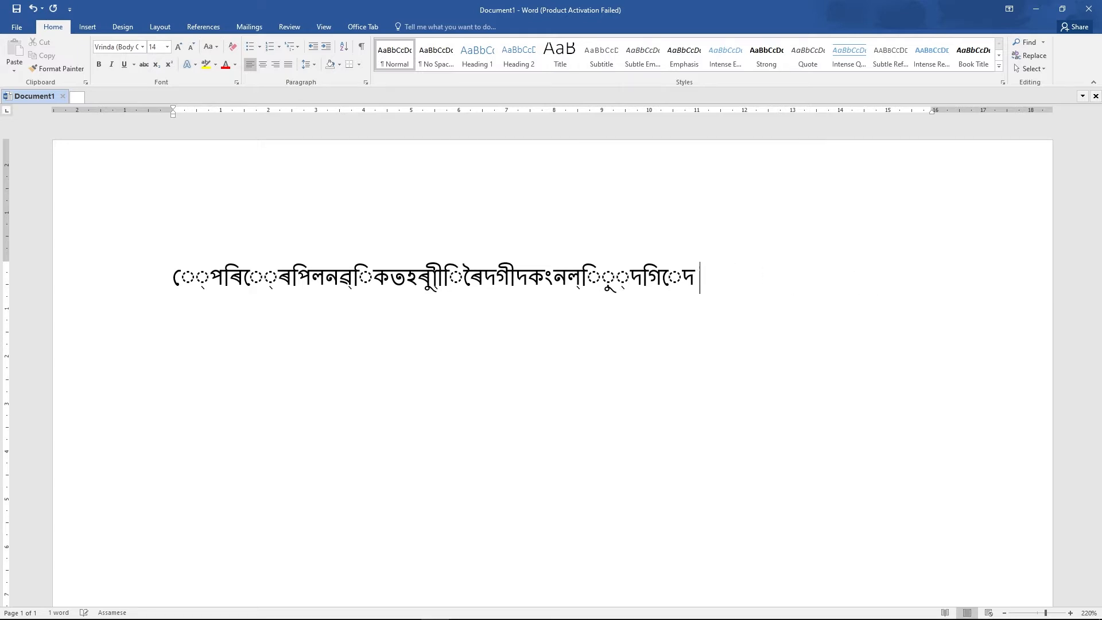
pyautogui.press('BackSpace')
pyautogui.press('BackSpace')
pyautogui.press('BackSpace')
pyautogui.press('BackSpace')
pyautogui.press('BackSpace')
pyautogui.press('BackSpace')
pyautogui.press('BackSpace')
pyautogui.press('BackSpace')
pyautogui.press('BackSpace')
pyautogui.press('BackSpace')
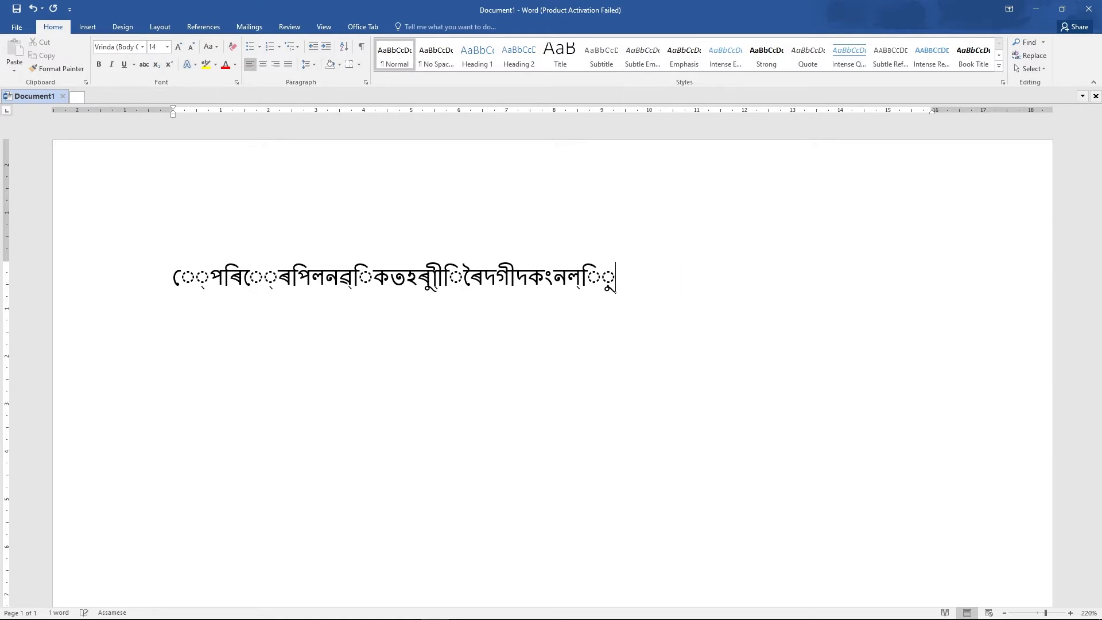
pyautogui.press('BackSpace')
pyautogui.press('BackSpace')
pyautogui.press('BackSpace')
pyautogui.press('BackSpace')
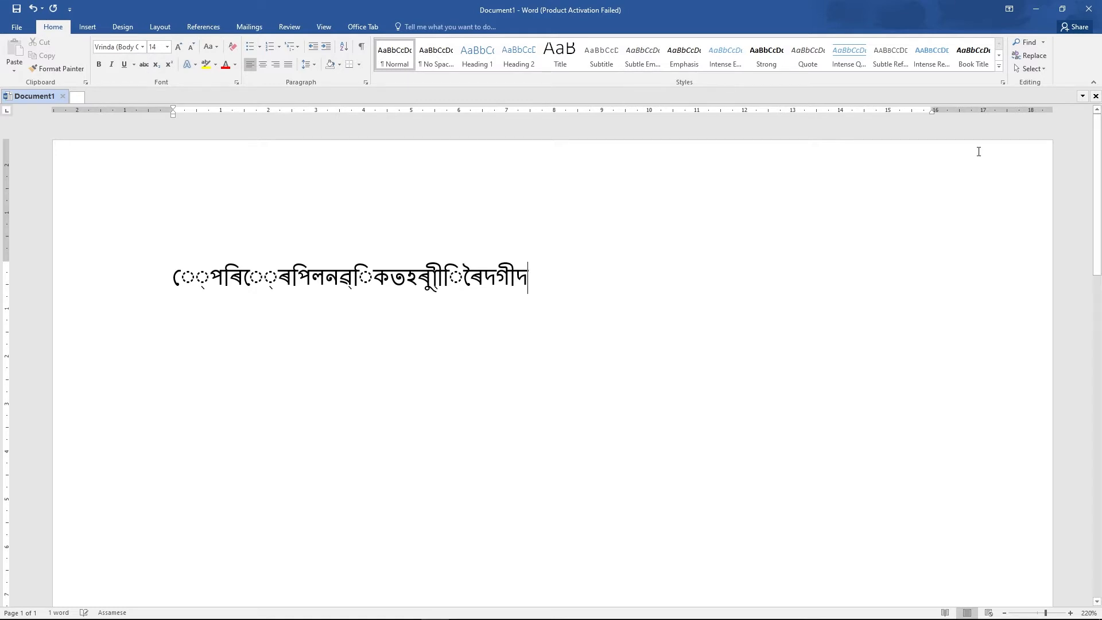
# Step: Close Word without saving the document and return to the lyrical video project in Premiere Pro
pyautogui.click(1090, 9)
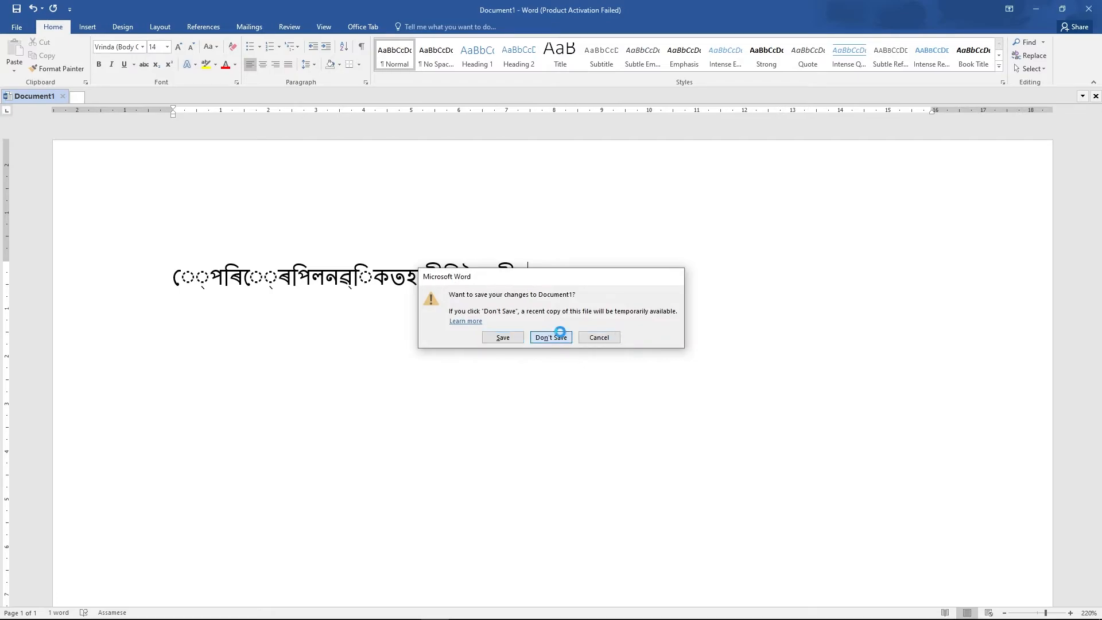
pyautogui.click(551, 338)
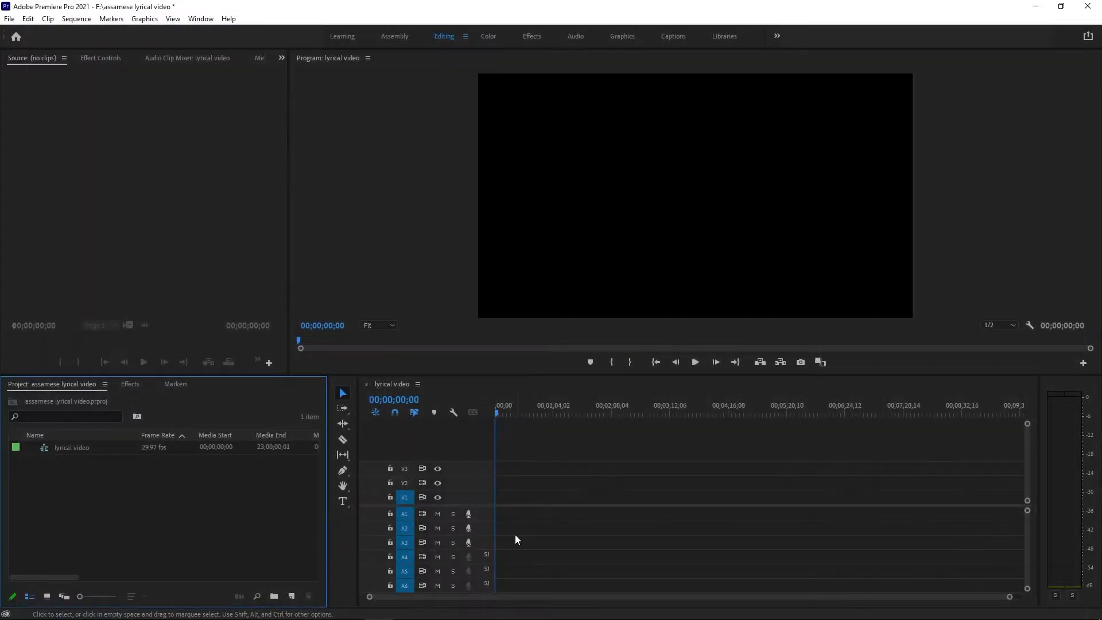
pyautogui.click(202, 512)
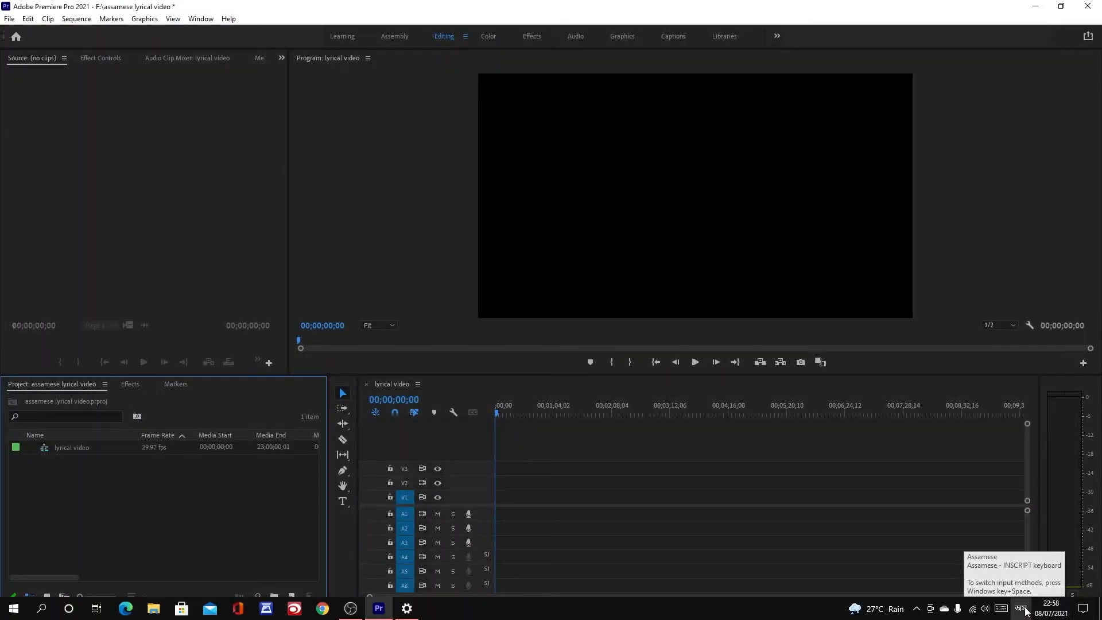
pyautogui.click(1021, 610)
pyautogui.click(226, 475)
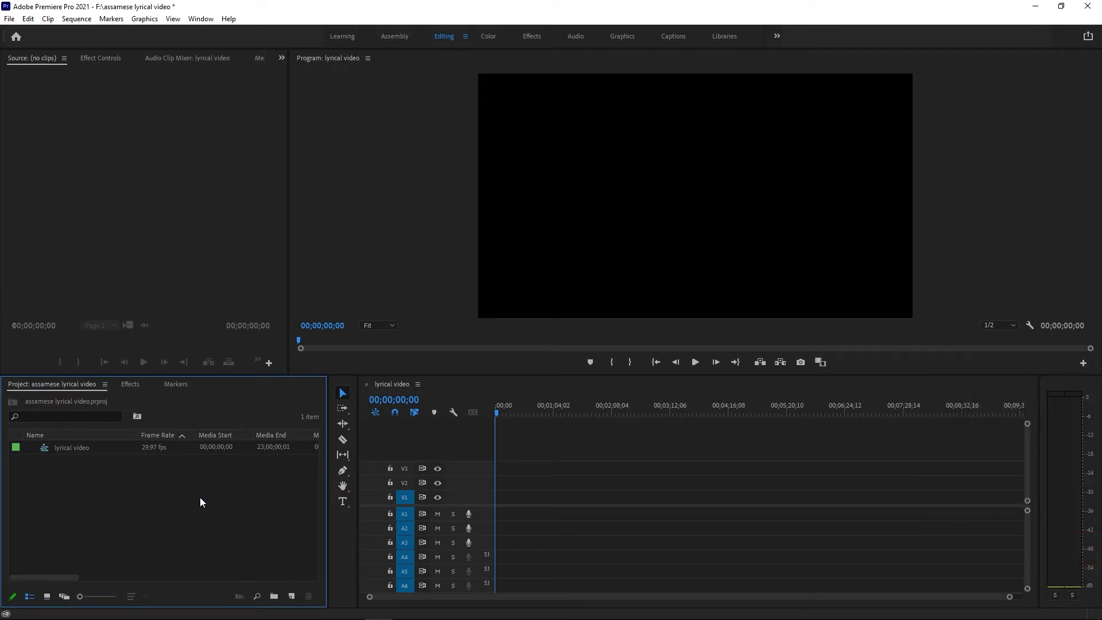
# Step: Start a media import and browse to the photo folder inside the nested YOUTUBE folders on the F: drive
pyautogui.doubleClick(250, 492)
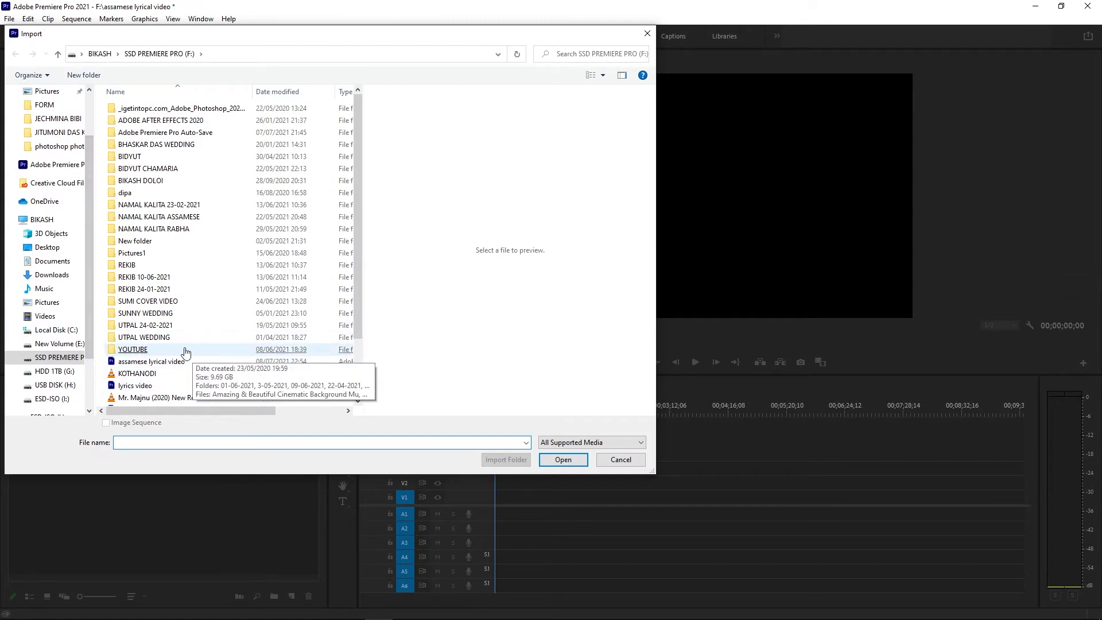
pyautogui.doubleClick(157, 351)
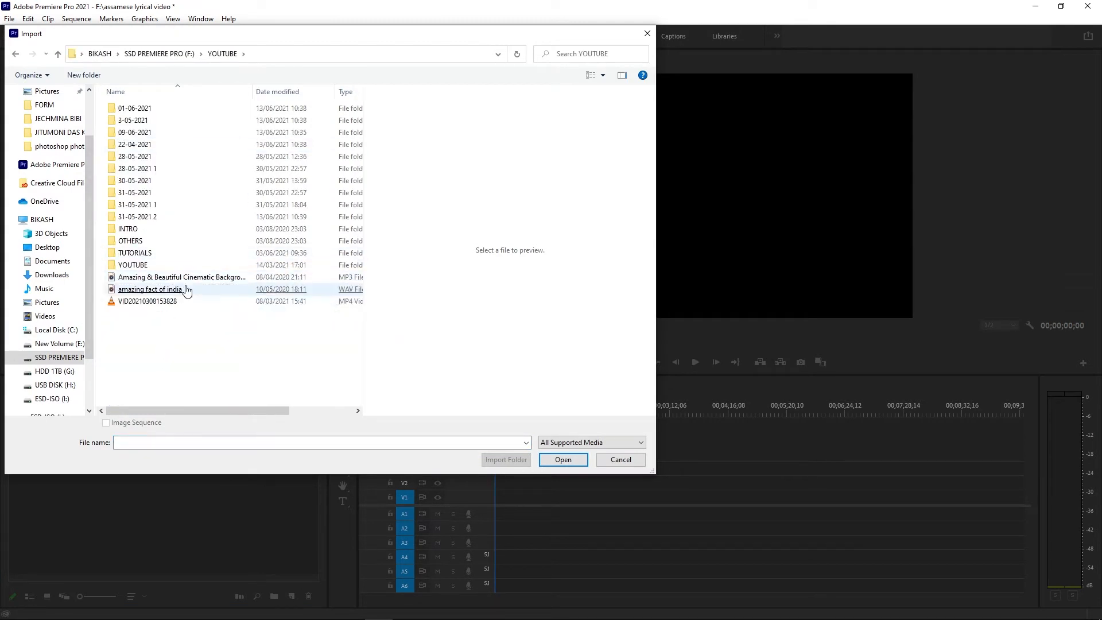
pyautogui.doubleClick(138, 240)
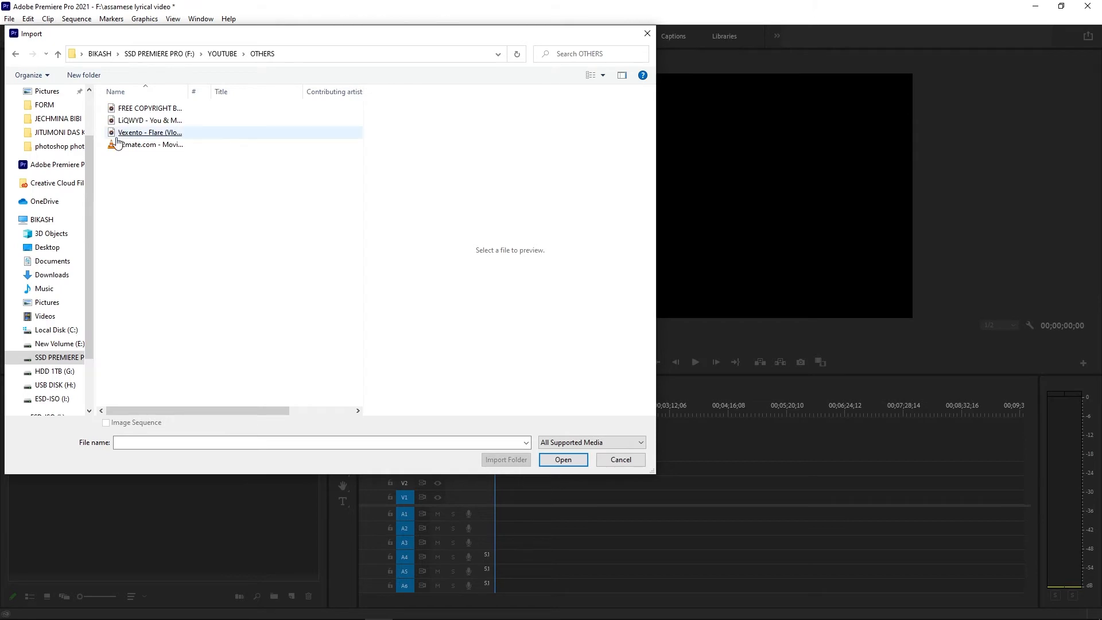
pyautogui.click(16, 55)
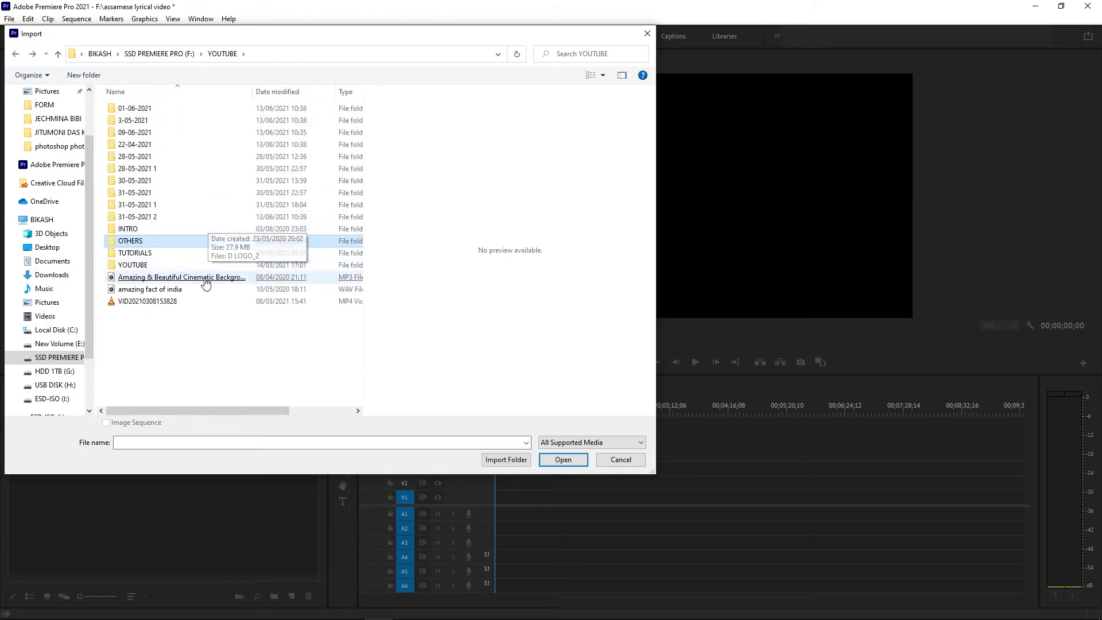
pyautogui.doubleClick(155, 266)
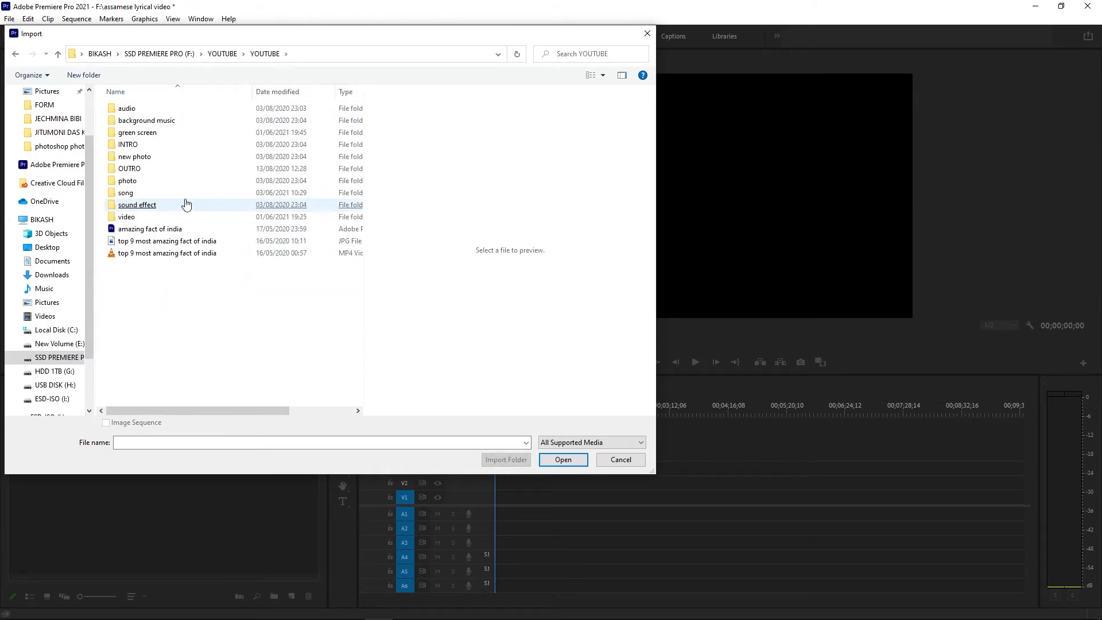
pyautogui.click(176, 120)
pyautogui.doubleClick(161, 181)
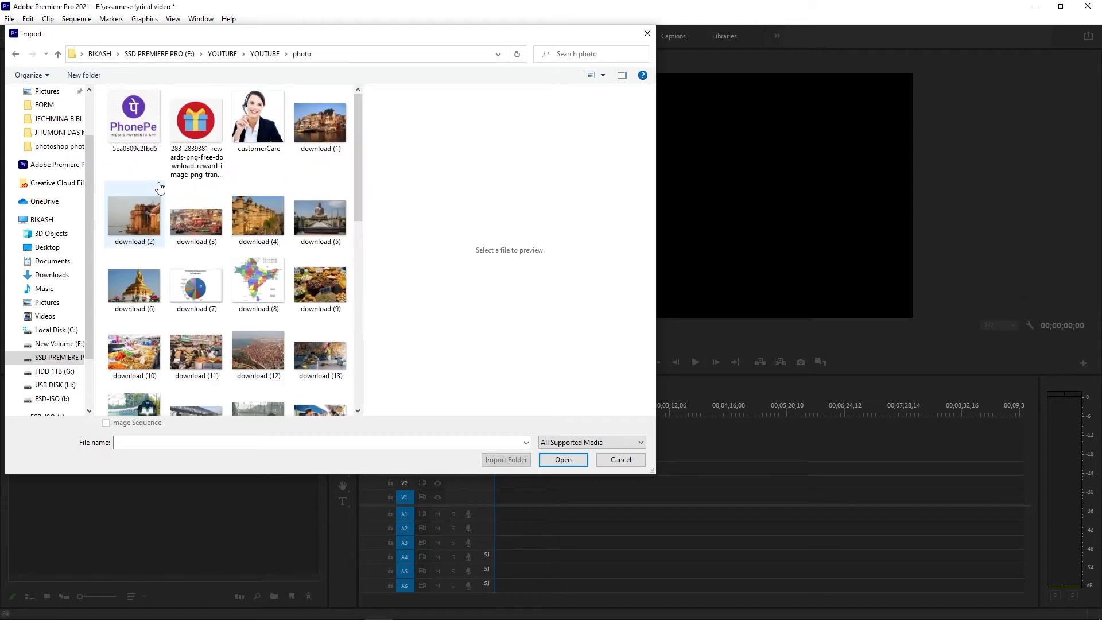
# Step: Import the images download (1), (2), (3), (4), (8) and (9) together into the project
pyautogui.click(160, 190)
pyautogui.keyDown('ctrl'); pyautogui.click(248, 286); pyautogui.keyUp('ctrl')
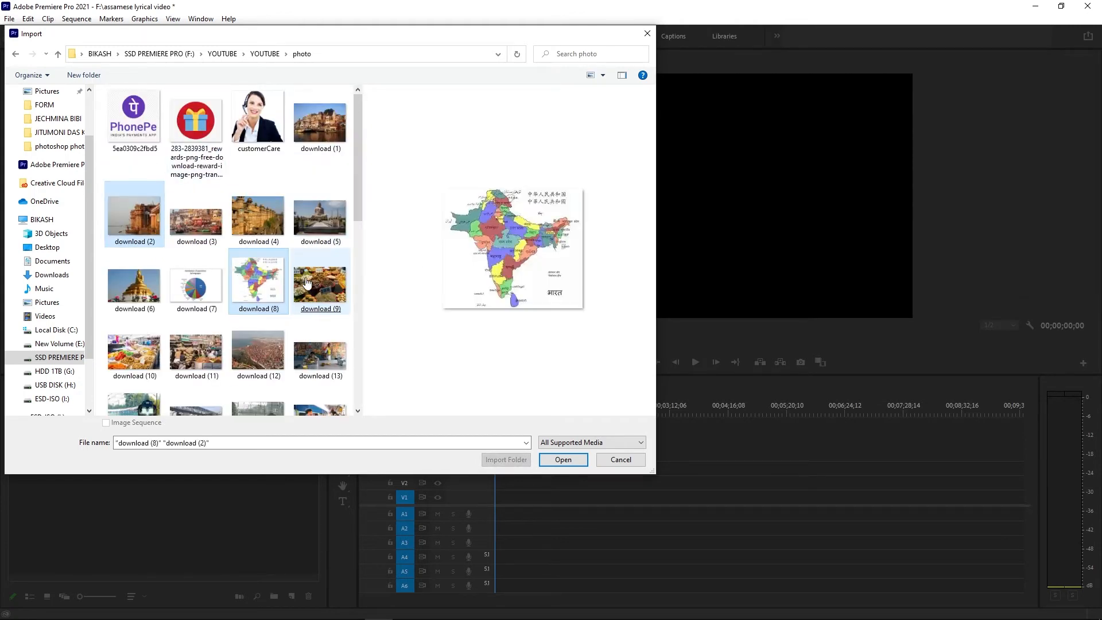
pyautogui.keyDown('ctrl'); pyautogui.click(319, 284); pyautogui.keyUp('ctrl')
pyautogui.keyDown('ctrl'); pyautogui.click(257, 217); pyautogui.keyUp('ctrl')
pyautogui.keyDown('ctrl'); pyautogui.click(196, 221); pyautogui.keyUp('ctrl')
pyautogui.keyDown('ctrl'); pyautogui.click(330, 147); pyautogui.keyUp('ctrl')
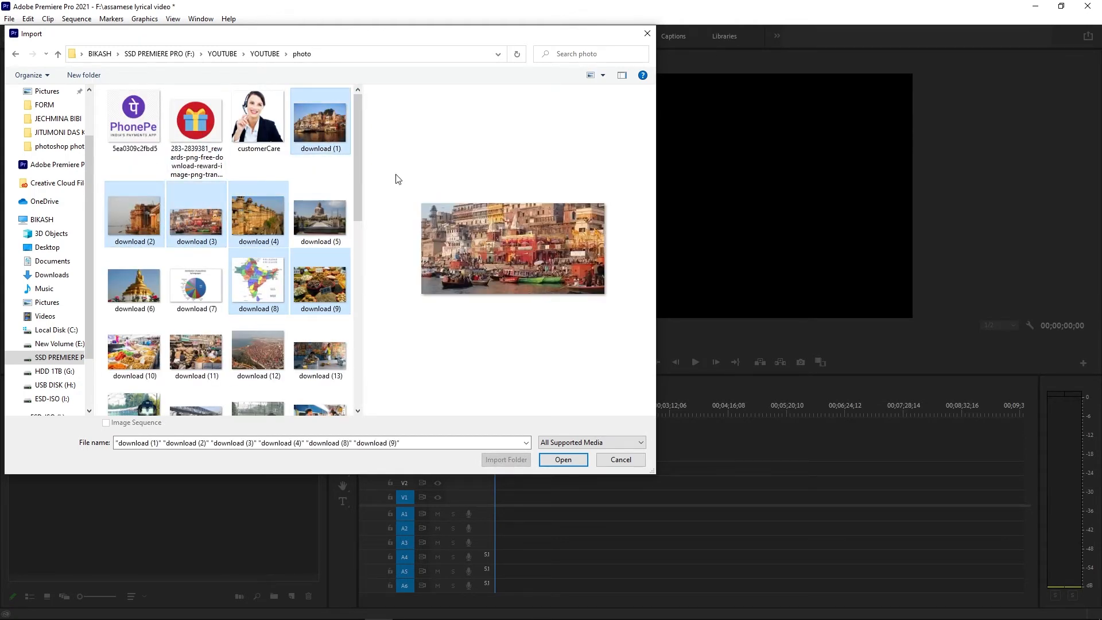
pyautogui.click(563, 459)
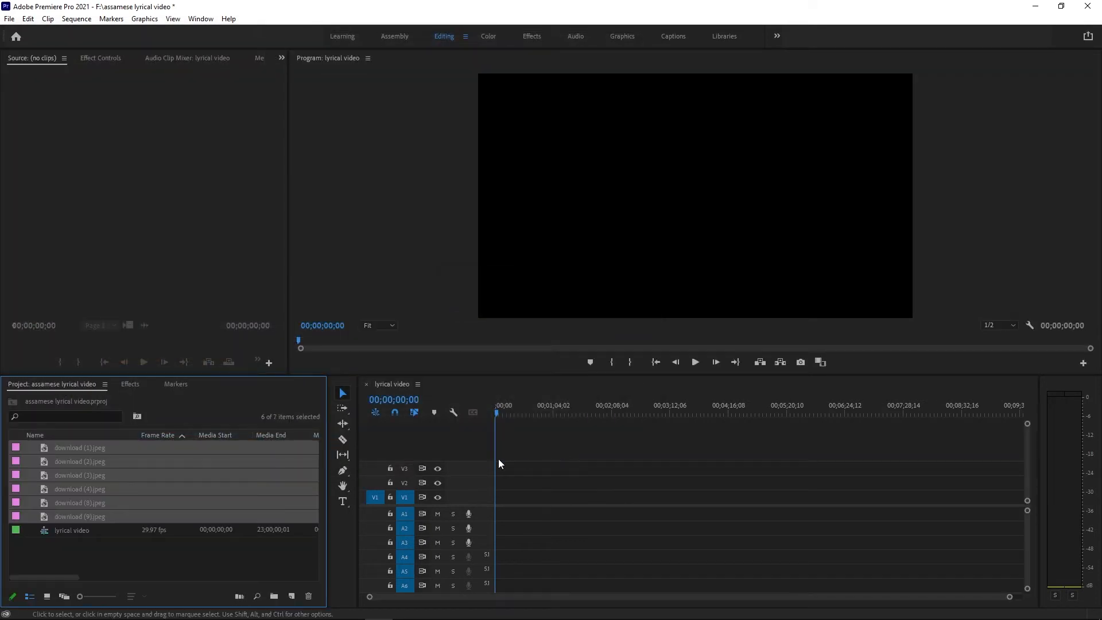
# Step: Import the song Jonome Jonome from wedding material > music > 2021 collection assamese on the G: drive
pyautogui.doubleClick(198, 552)
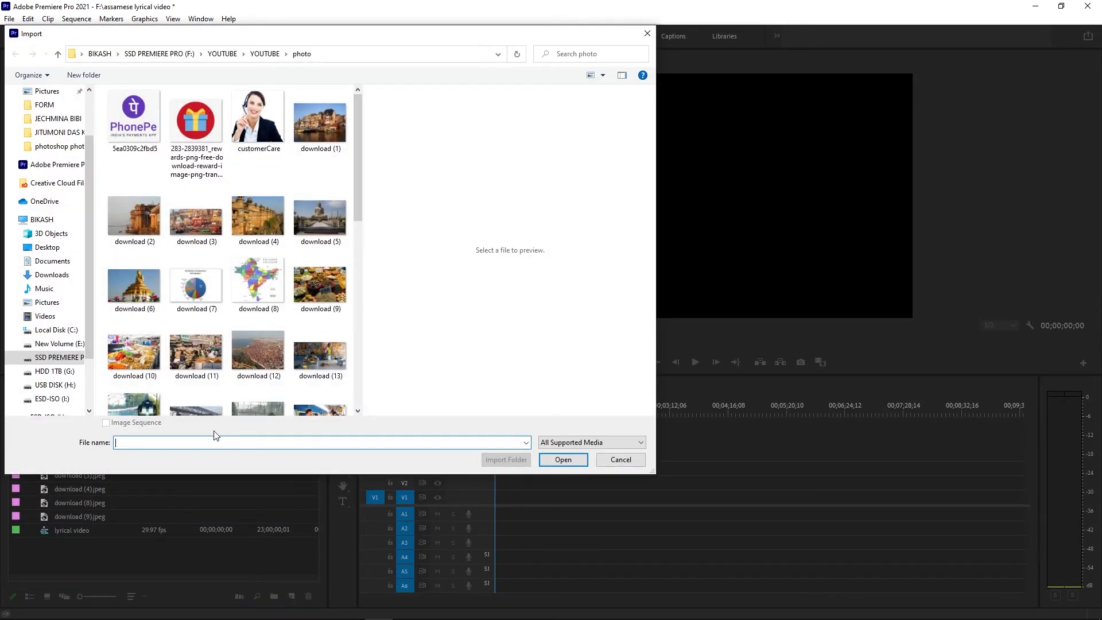
pyautogui.click(58, 54)
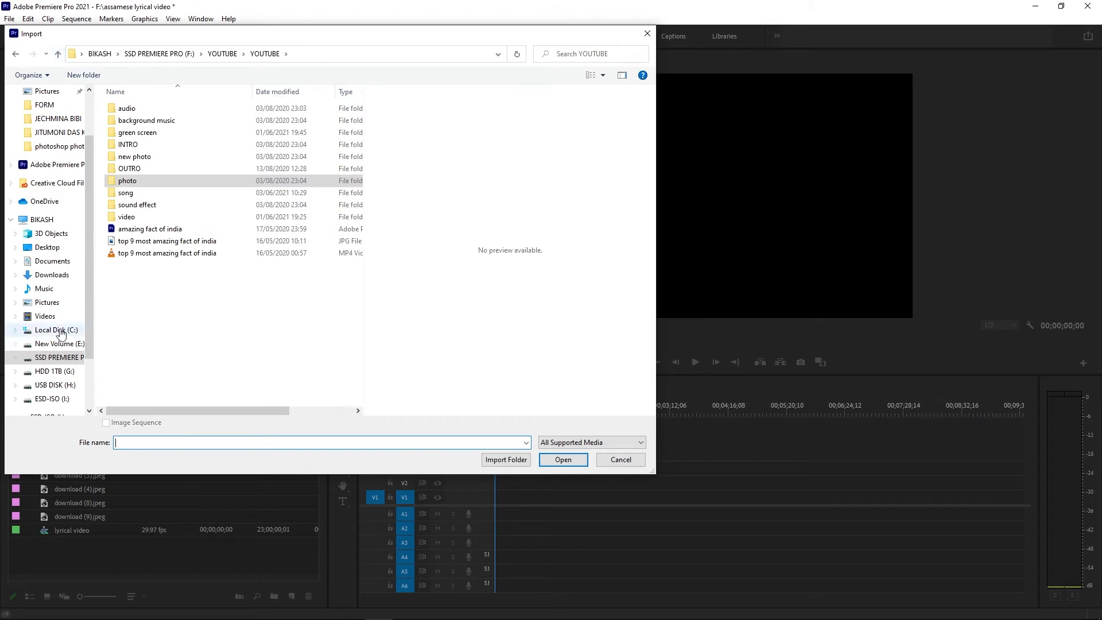
pyautogui.click(58, 371)
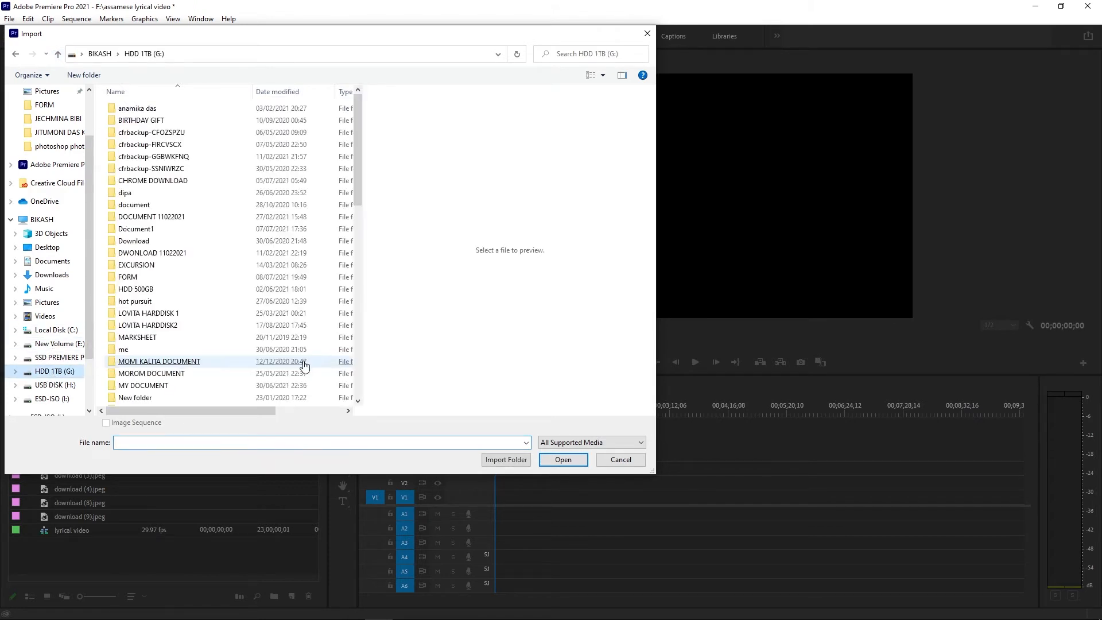
pyautogui.scroll(-5, 305, 230)
pyautogui.doubleClick(149, 243)
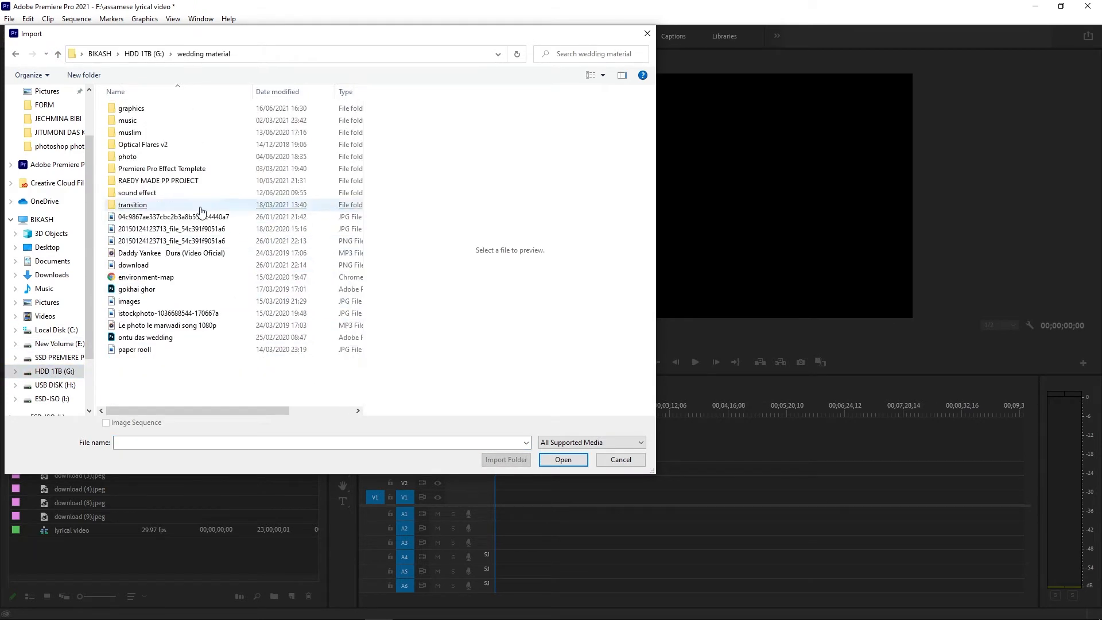
pyautogui.doubleClick(169, 120)
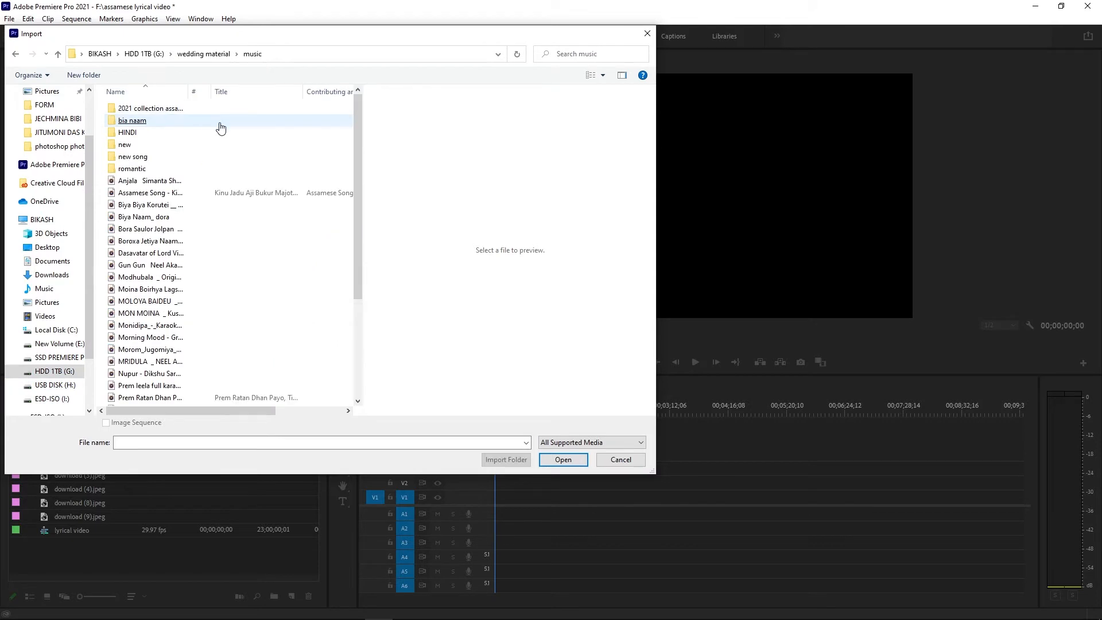
pyautogui.doubleClick(172, 109)
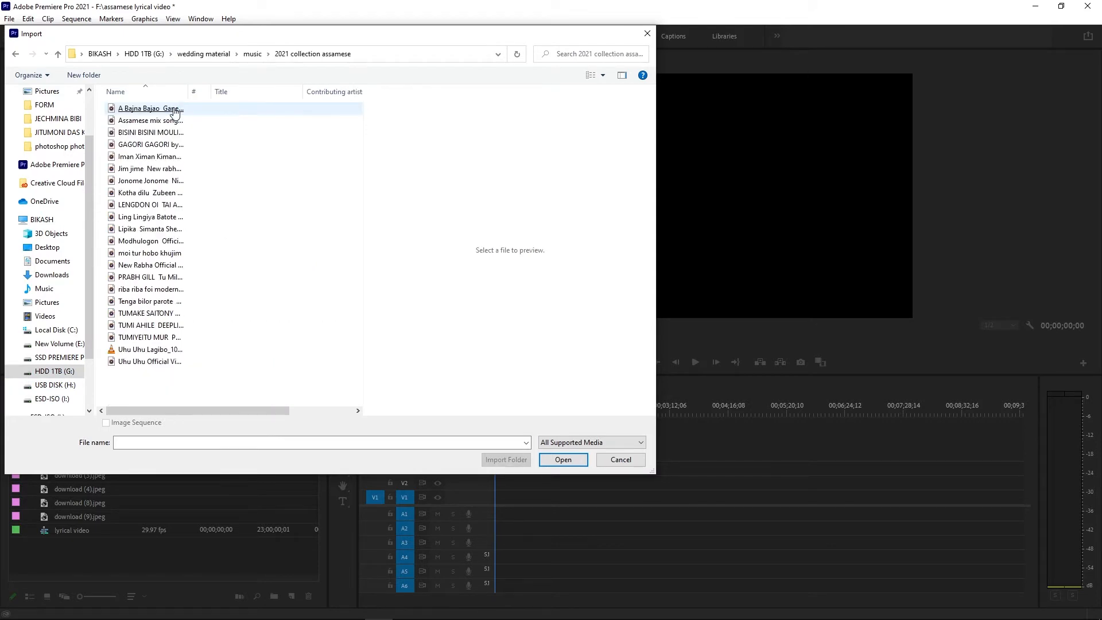
pyautogui.doubleClick(192, 181)
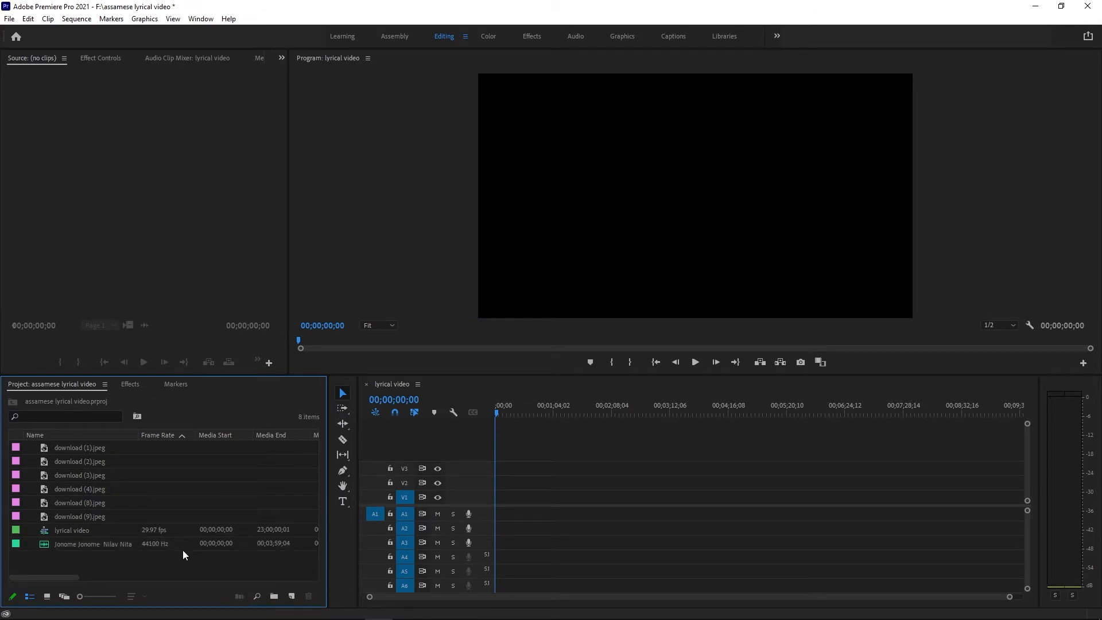
# Step: Place the song on audio track A2 and all six images on V1 at the sequence start, and enlarge track A2 to show its waveform
pyautogui.moveTo(72, 546); pyautogui.dragTo(499, 528)
pyautogui.moveTo(102, 523); pyautogui.dragTo(511, 525)
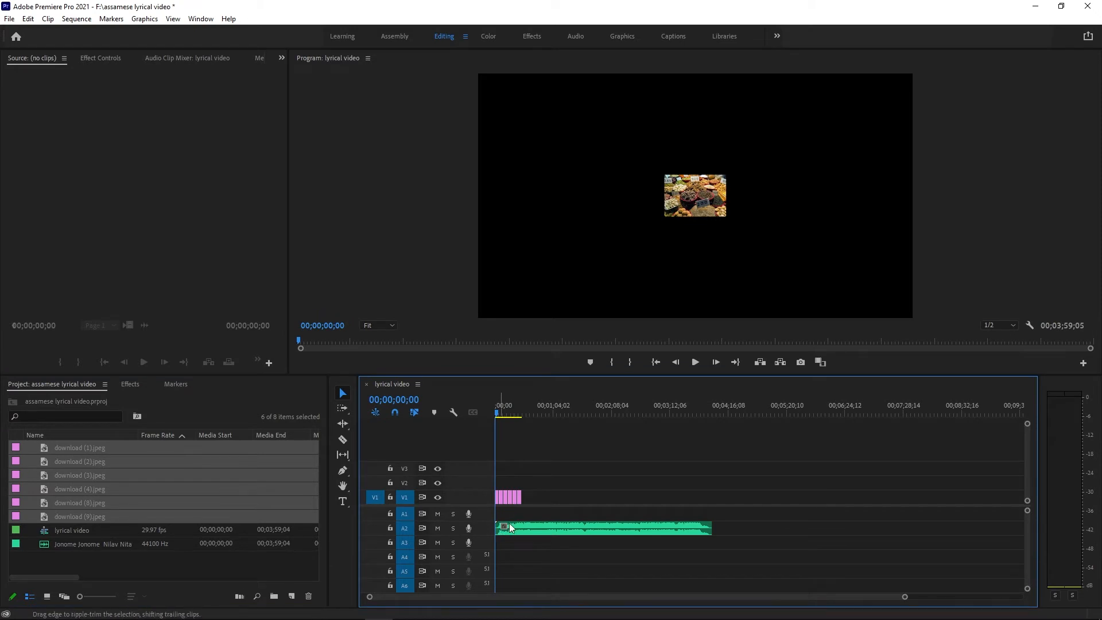
pyautogui.scroll(5, 508, 518)
pyautogui.scroll(3, 479, 529)
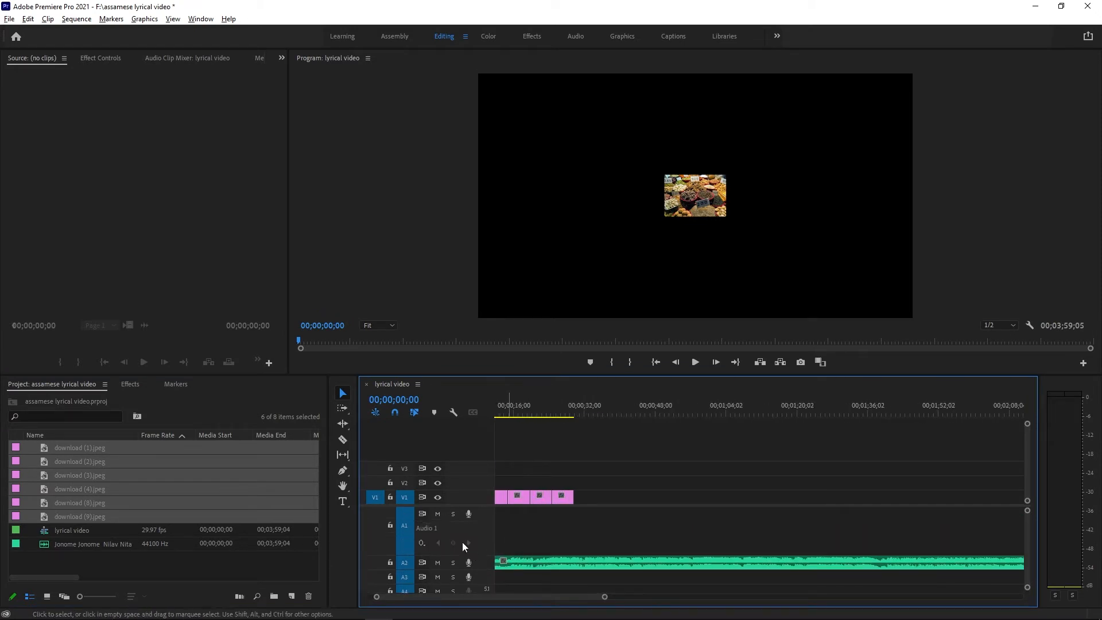
pyautogui.scroll(-3, 462, 542)
pyautogui.scroll(2, 495, 526)
pyautogui.scroll(4, 484, 533)
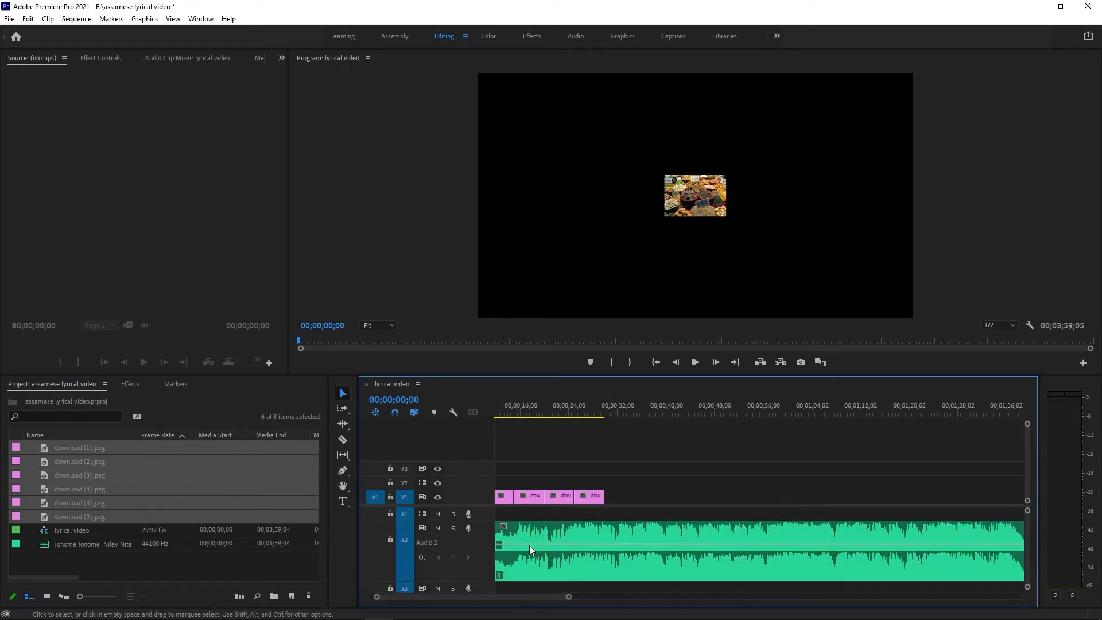
pyautogui.scroll(6, 529, 546)
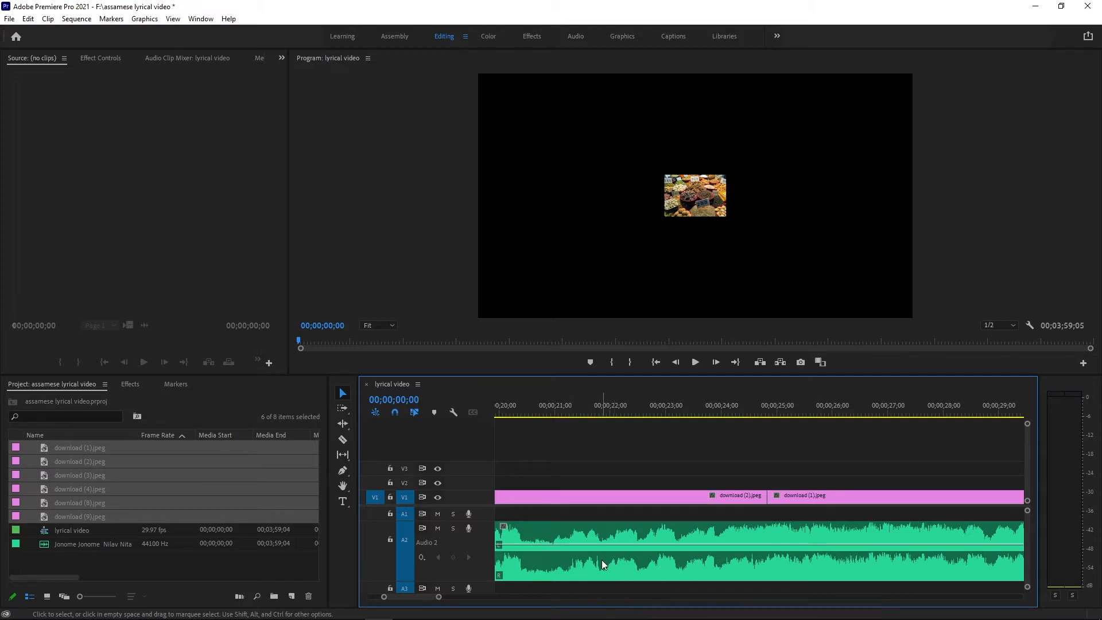
# Step: Place the playhead over the download (2) image at about 22 seconds and set that clip to frame size
pyautogui.click(615, 408)
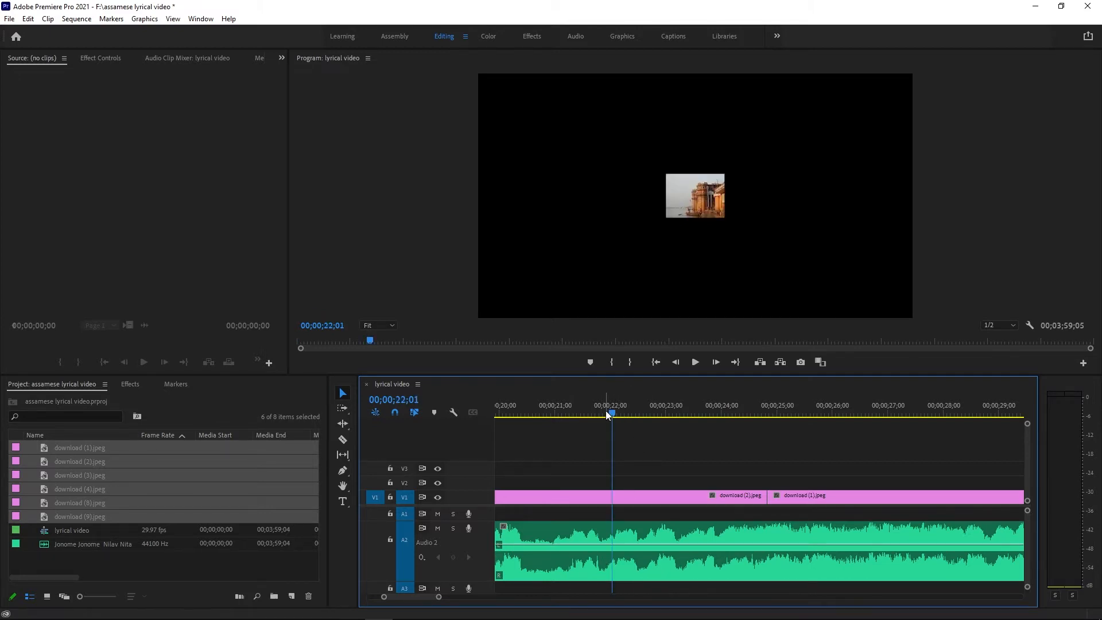
pyautogui.moveTo(618, 409); pyautogui.dragTo(639, 403)
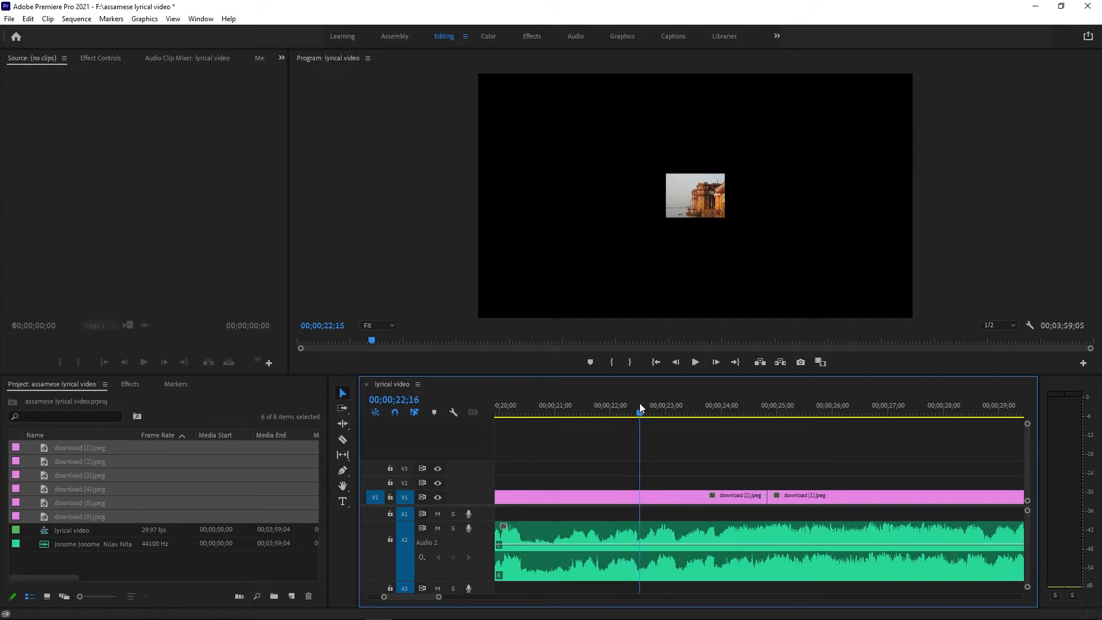
pyautogui.rightClick(654, 492)
pyautogui.click(696, 499)
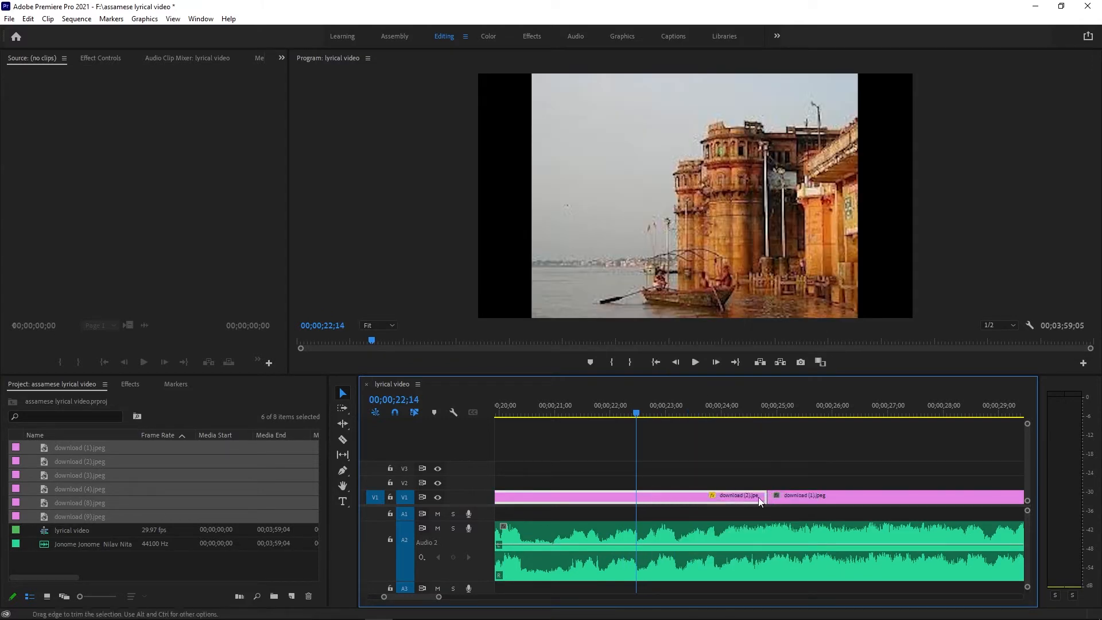
pyautogui.click(635, 534)
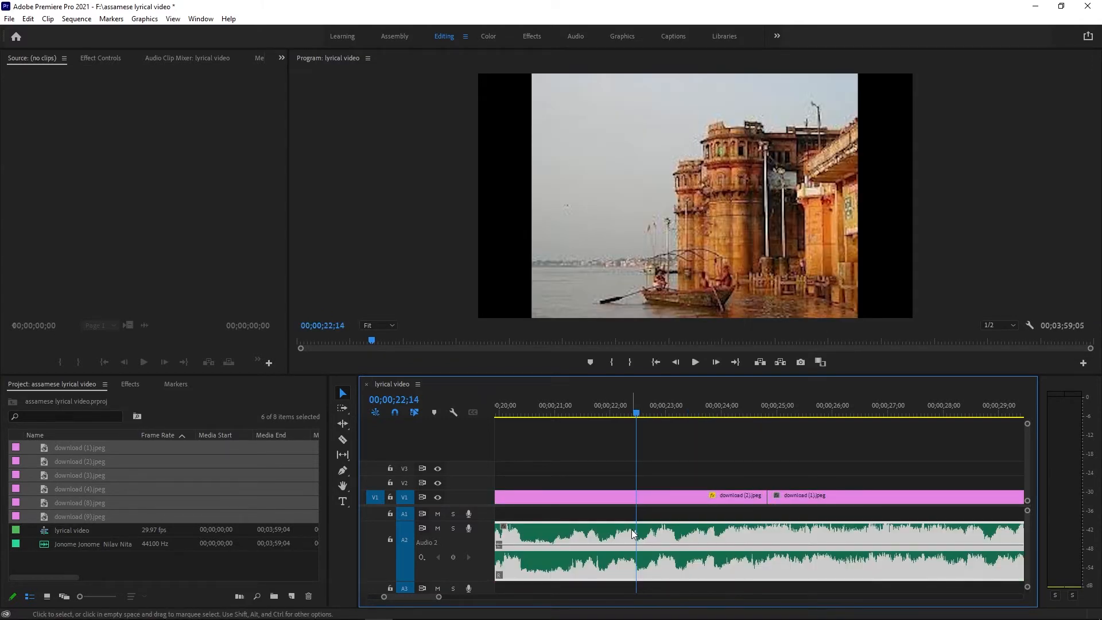
pyautogui.click(630, 411)
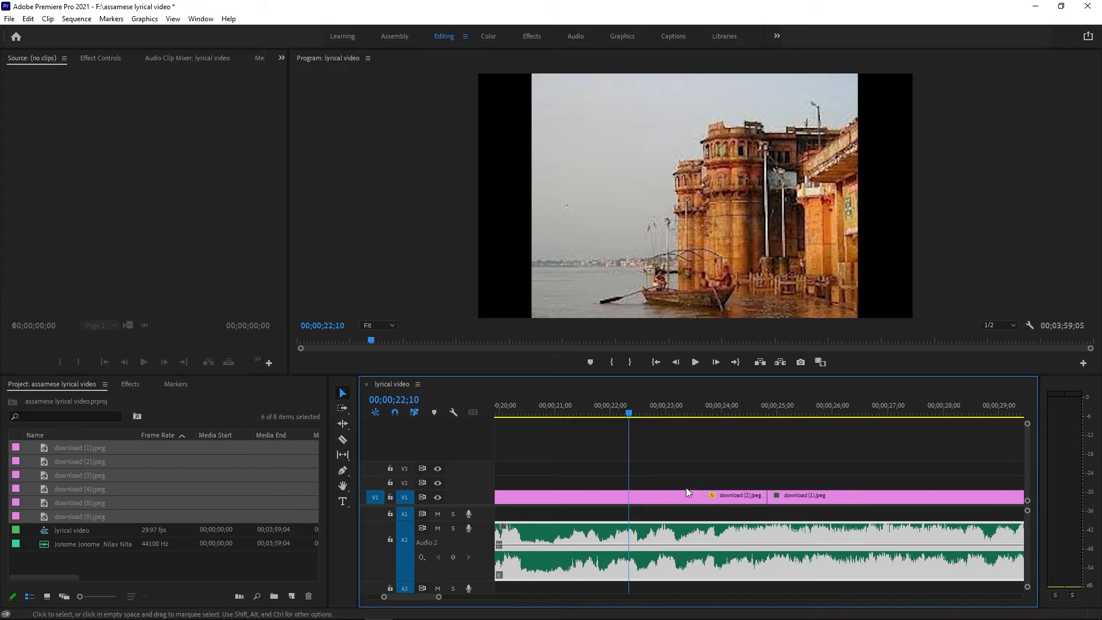
# Step: Move the playhead to 00;00;17;18 and apply Set to Frame Size to all six image clips on V1
pyautogui.scroll(-4, 718, 479)
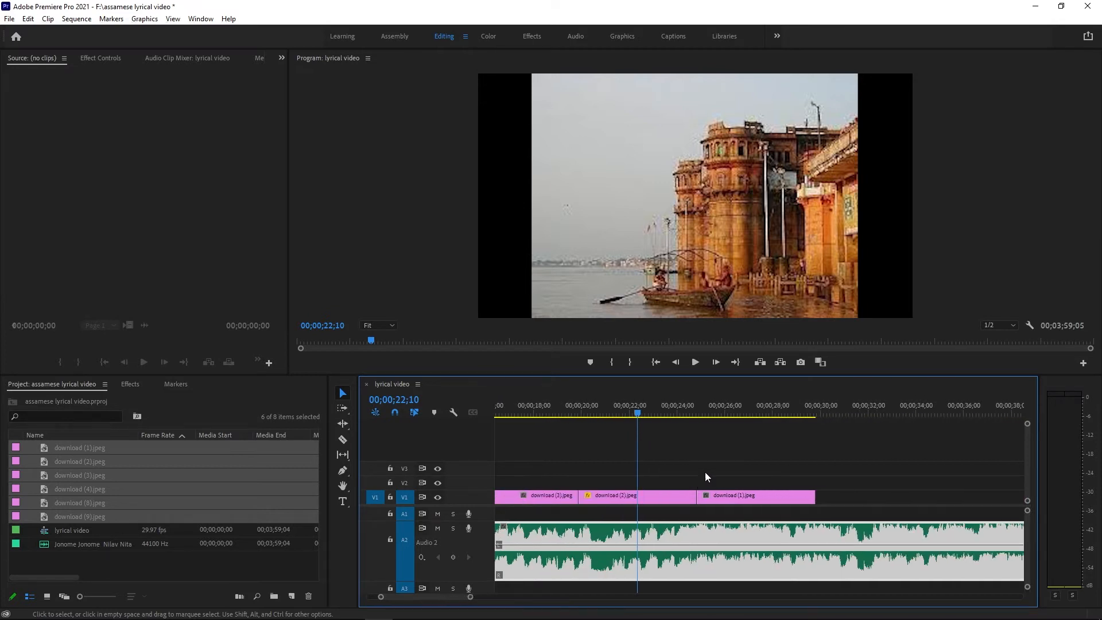
pyautogui.scroll(2, 678, 432)
pyautogui.moveTo(702, 414); pyautogui.dragTo(594, 413)
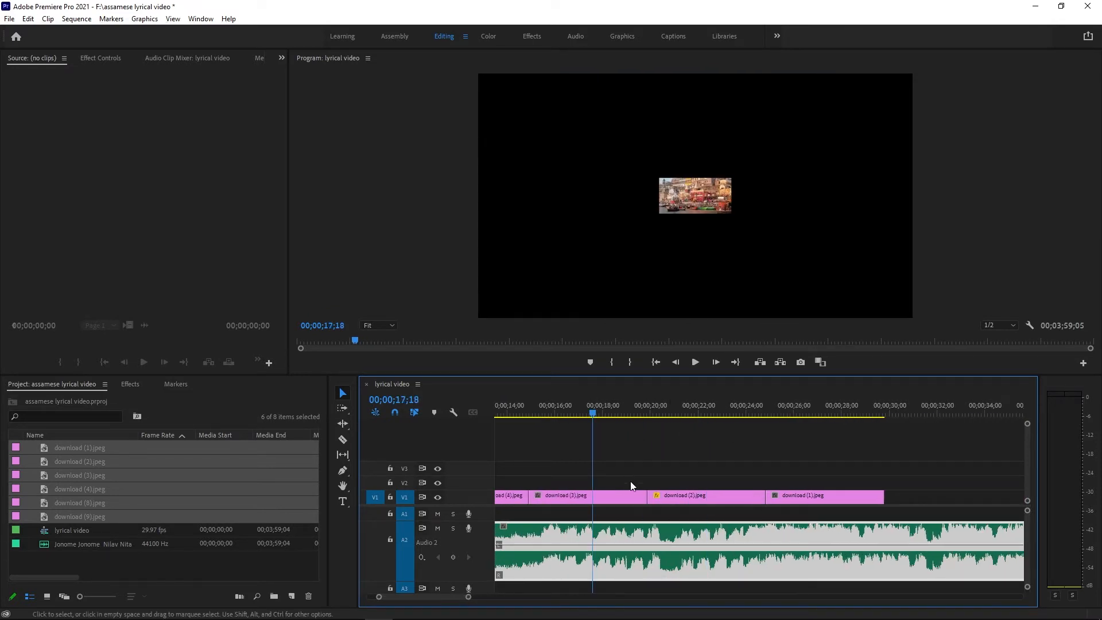
pyautogui.scroll(1, 632, 485)
pyautogui.scroll(-5, 615, 475)
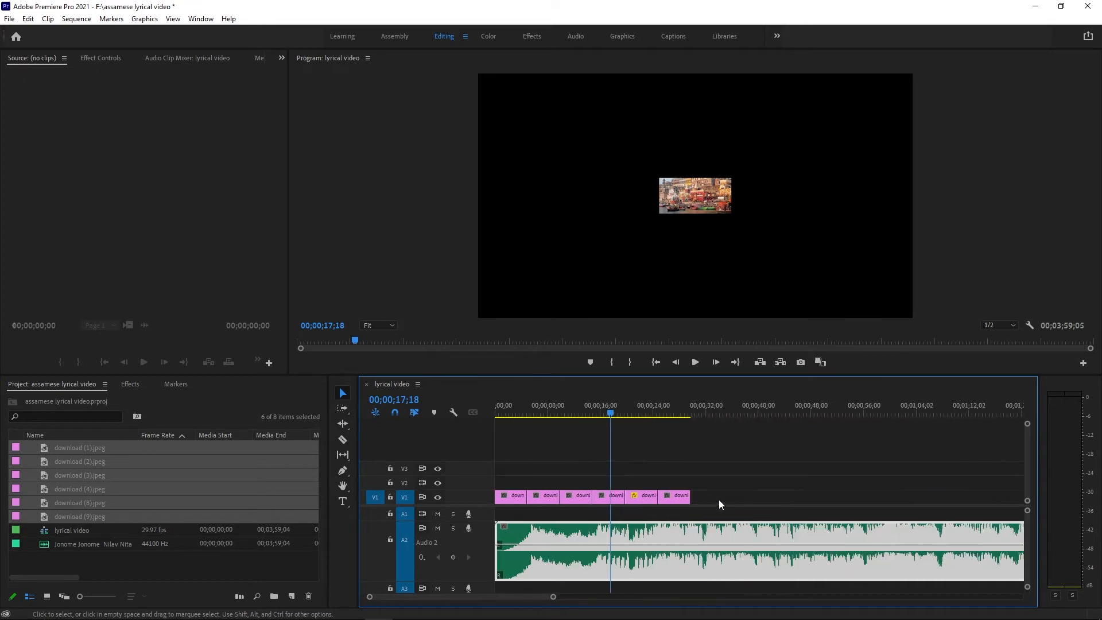
pyautogui.moveTo(724, 497); pyautogui.dragTo(487, 486)
pyautogui.rightClick(535, 499)
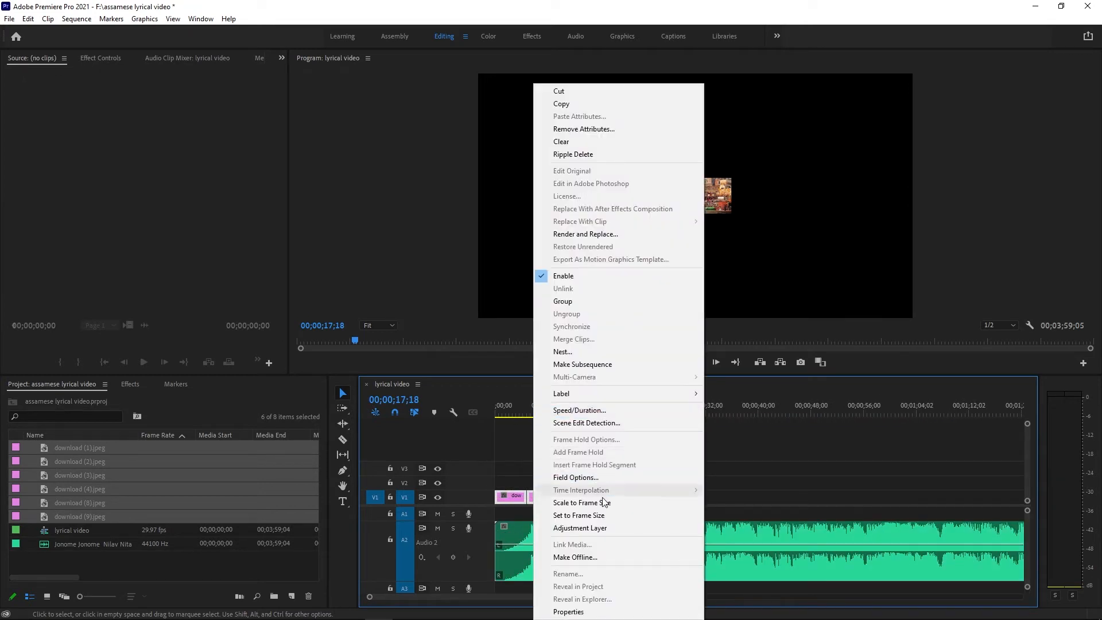
pyautogui.click(604, 515)
# Step: Play back the resized images with the song and save the project
pyautogui.press('space')
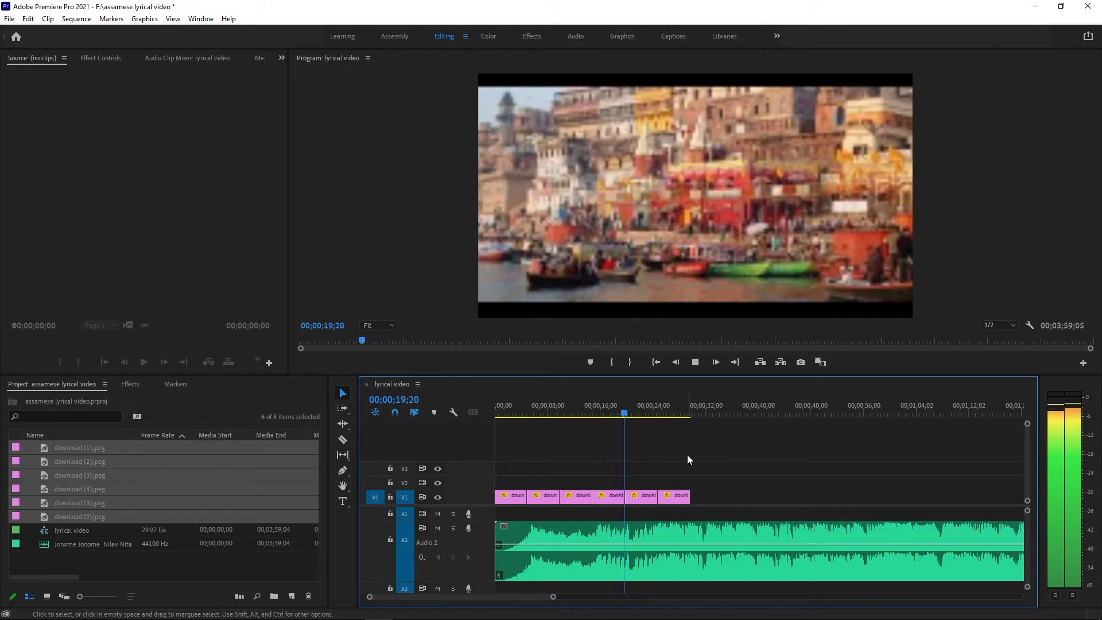
pyautogui.hotkey('ctrl', 's')
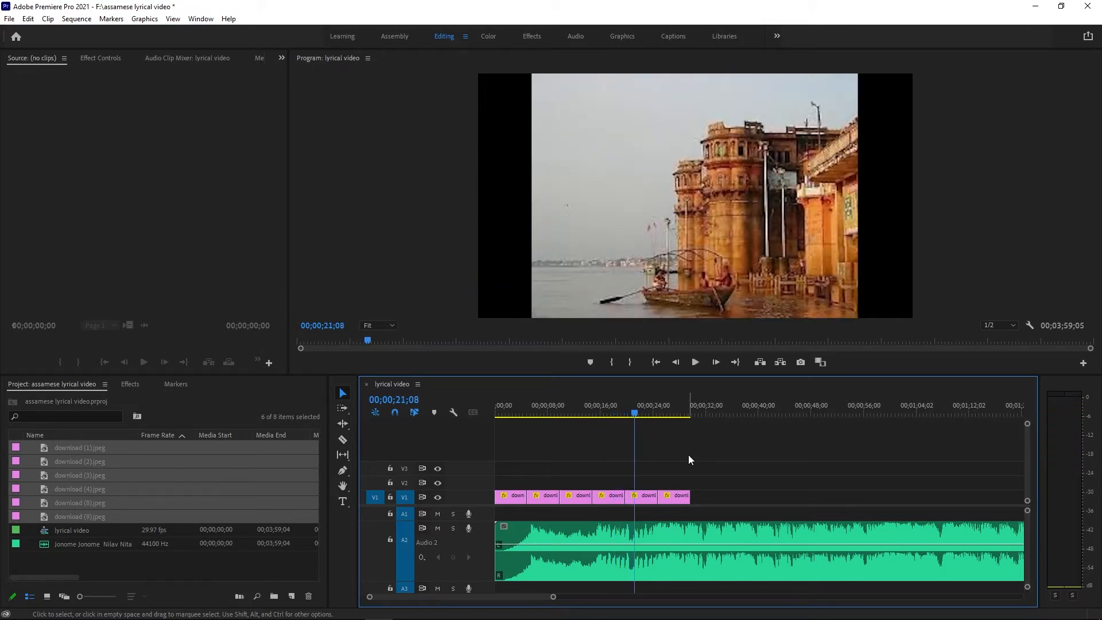
pyautogui.press('space')
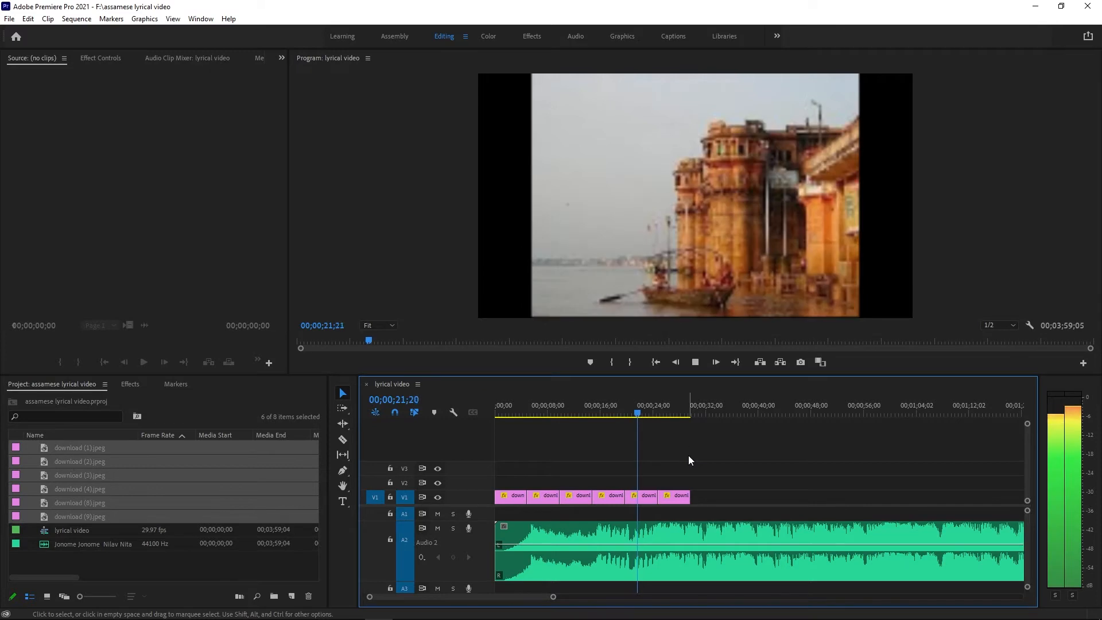
pyautogui.press('space')
# Step: Examine the Video Transitions categories in the effects library, including 3D Motion, Dissolve, Immersive Video and Iris
pyautogui.press('-')
pyautogui.press('-')
pyautogui.press('-')
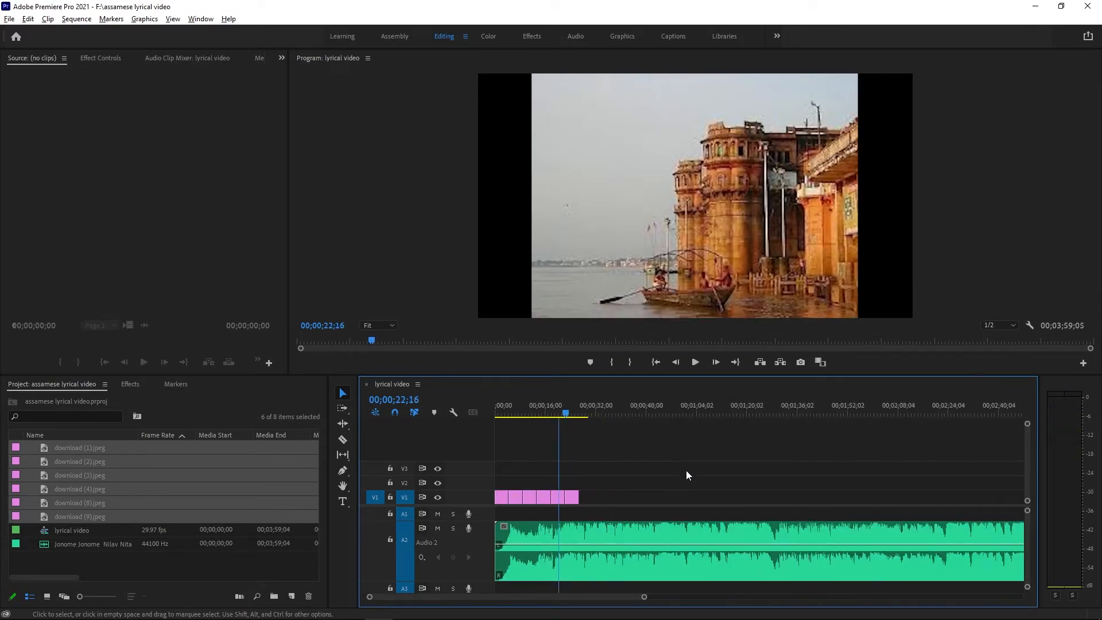
pyautogui.press('=')
pyautogui.press('=')
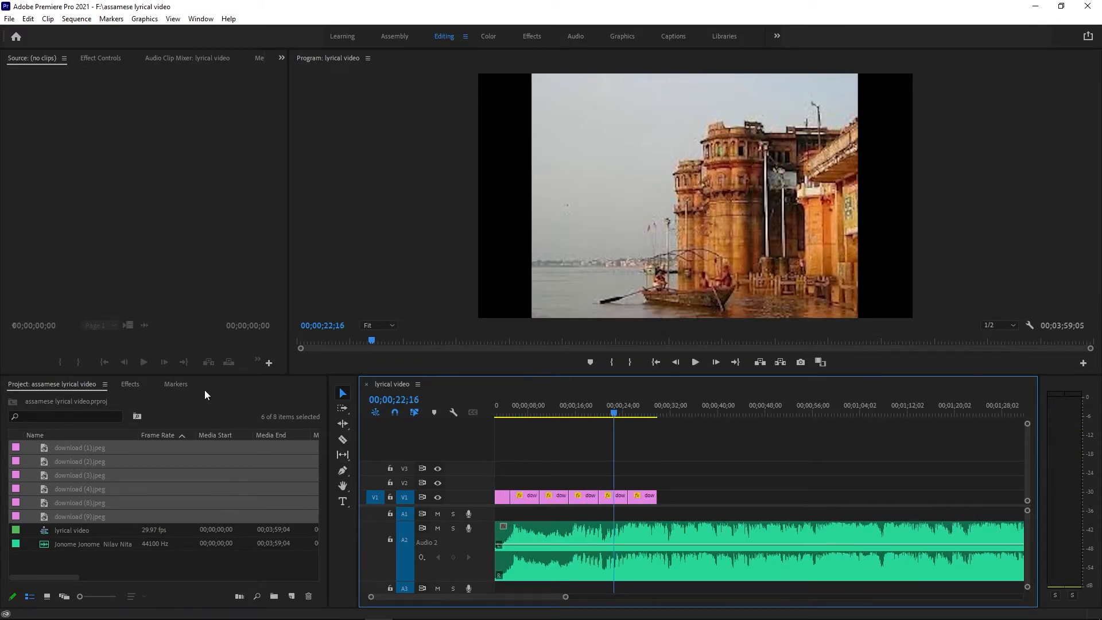
pyautogui.click(133, 384)
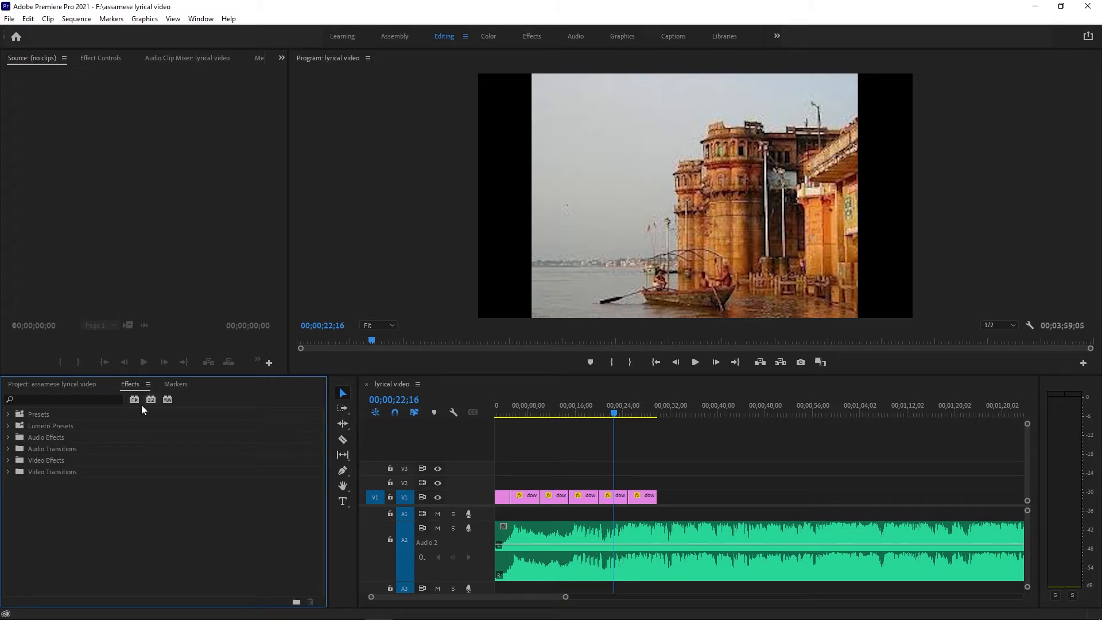
pyautogui.click(76, 475)
pyautogui.doubleClick(61, 474)
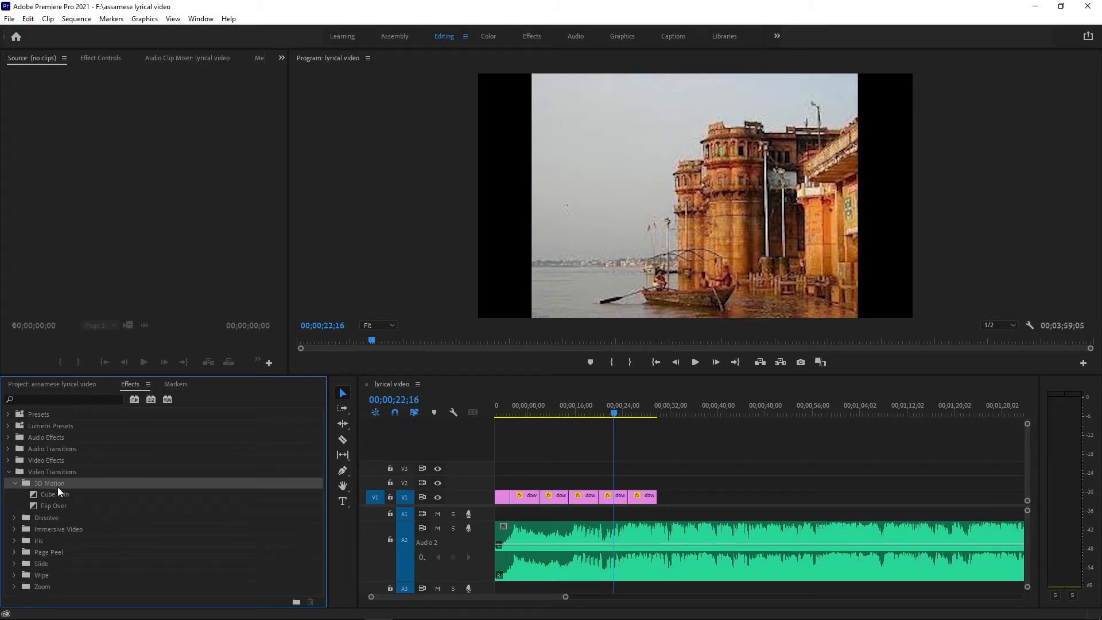
pyautogui.doubleClick(46, 496)
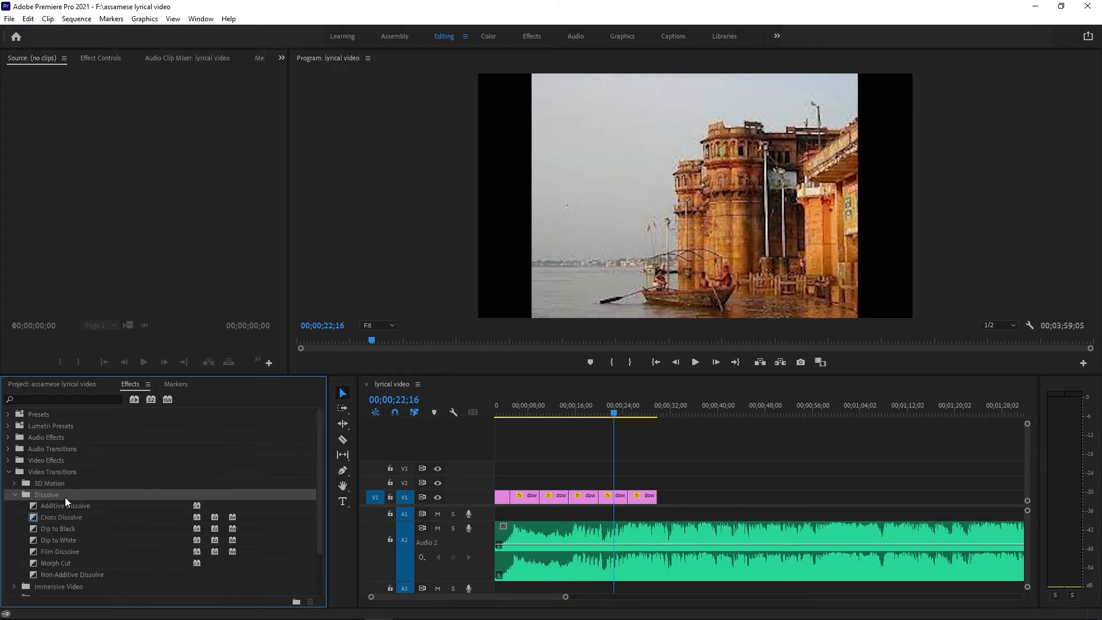
pyautogui.doubleClick(65, 496)
pyautogui.click(71, 505)
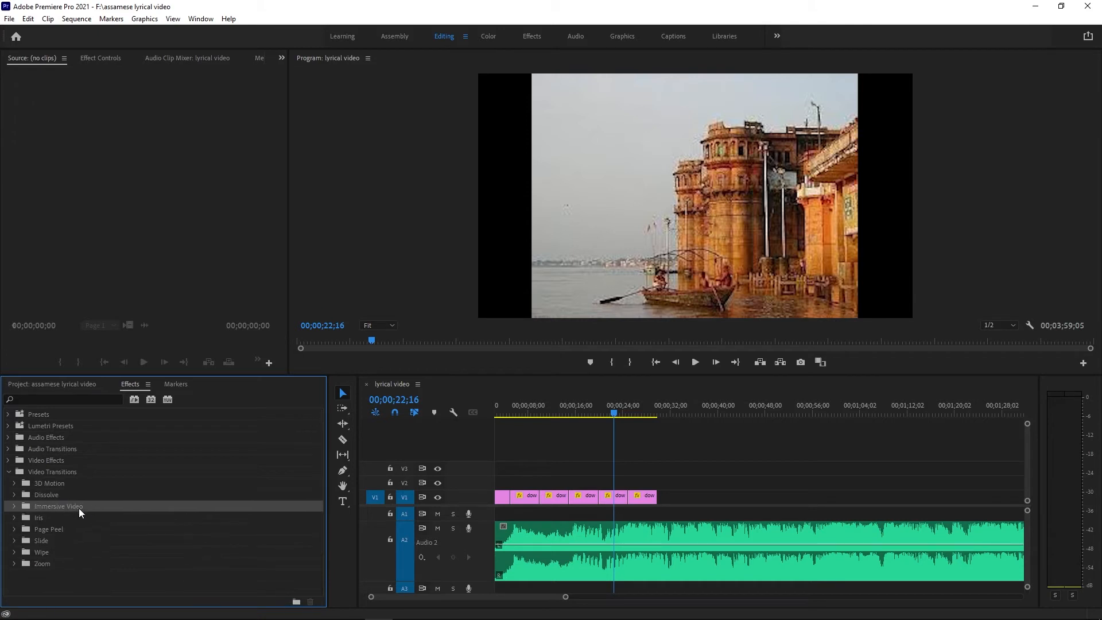
pyautogui.doubleClick(78, 509)
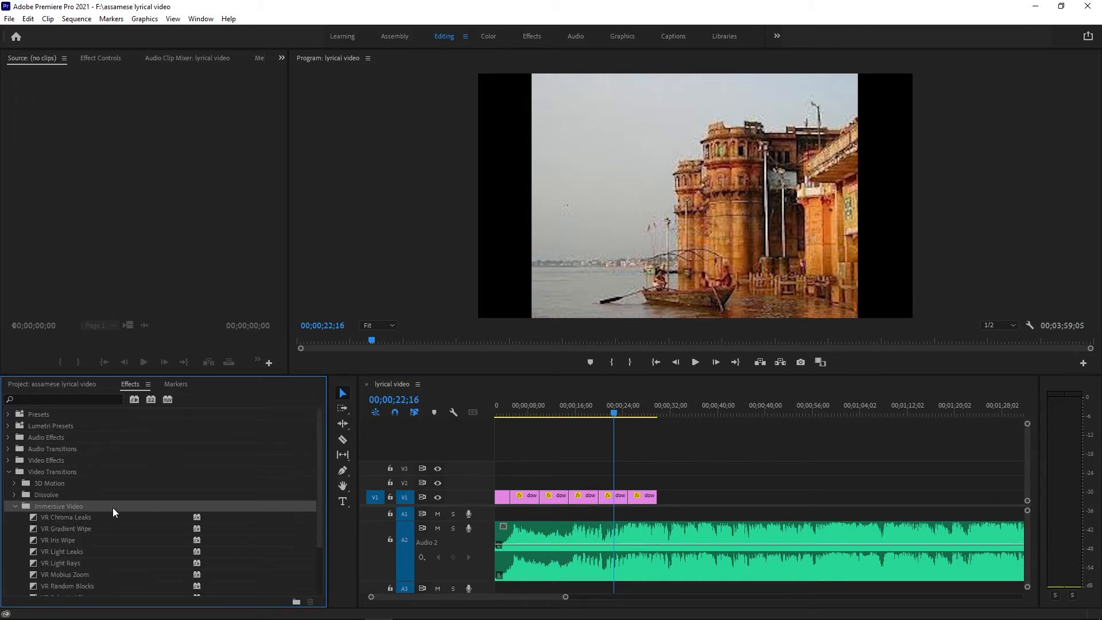
pyautogui.scroll(-2, 109, 537)
pyautogui.doubleClick(44, 574)
pyautogui.scroll(-3, 188, 543)
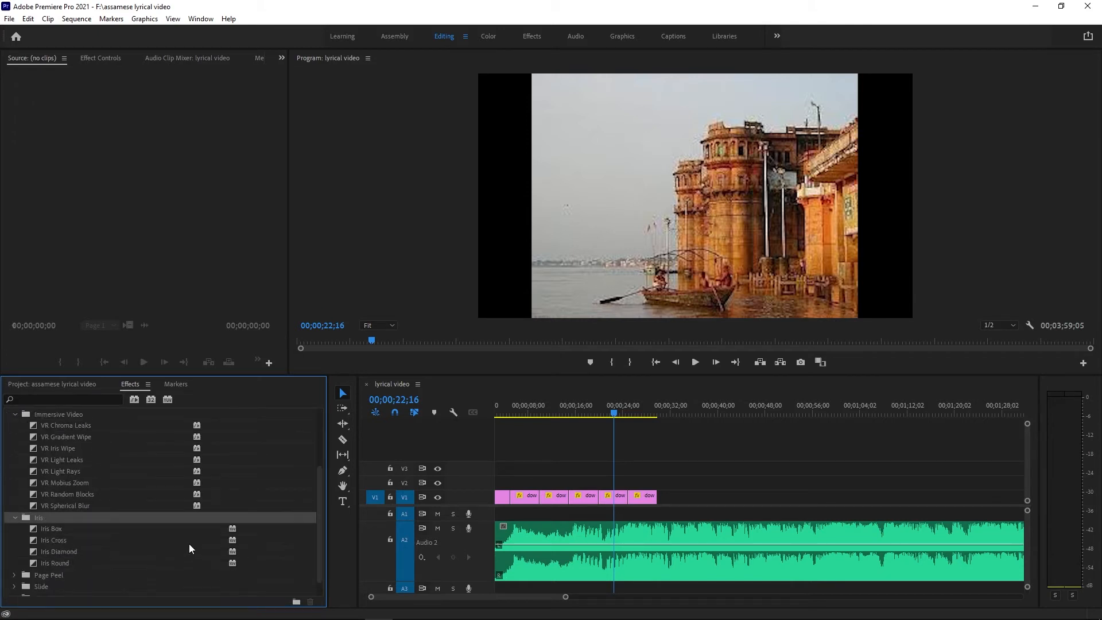
pyautogui.click(61, 573)
pyautogui.scroll(-1, 61, 573)
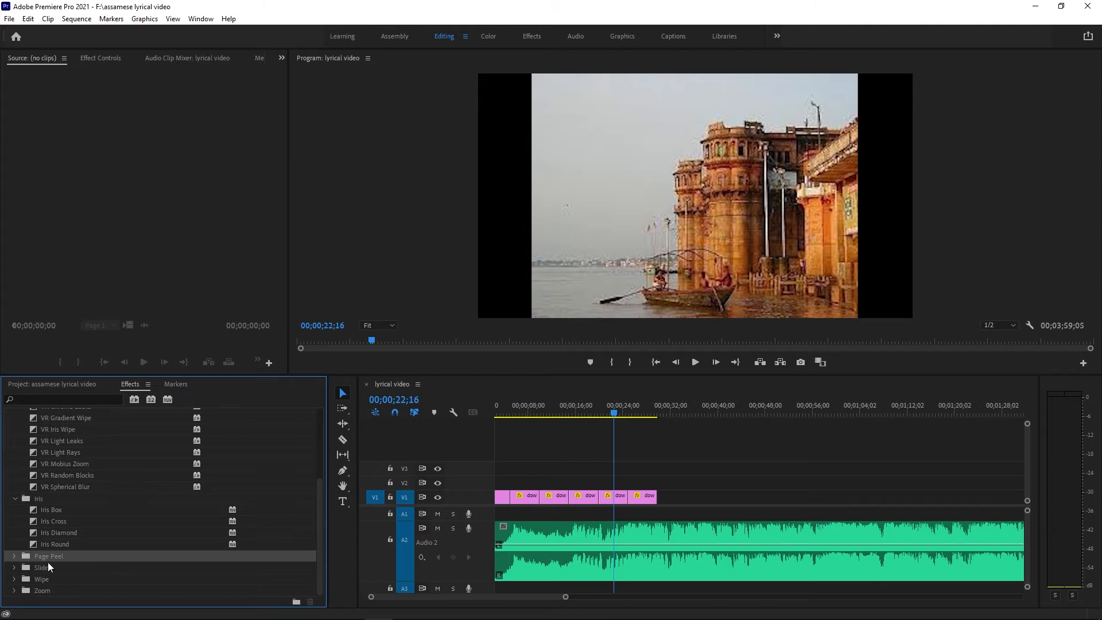
pyautogui.scroll(5, 99, 526)
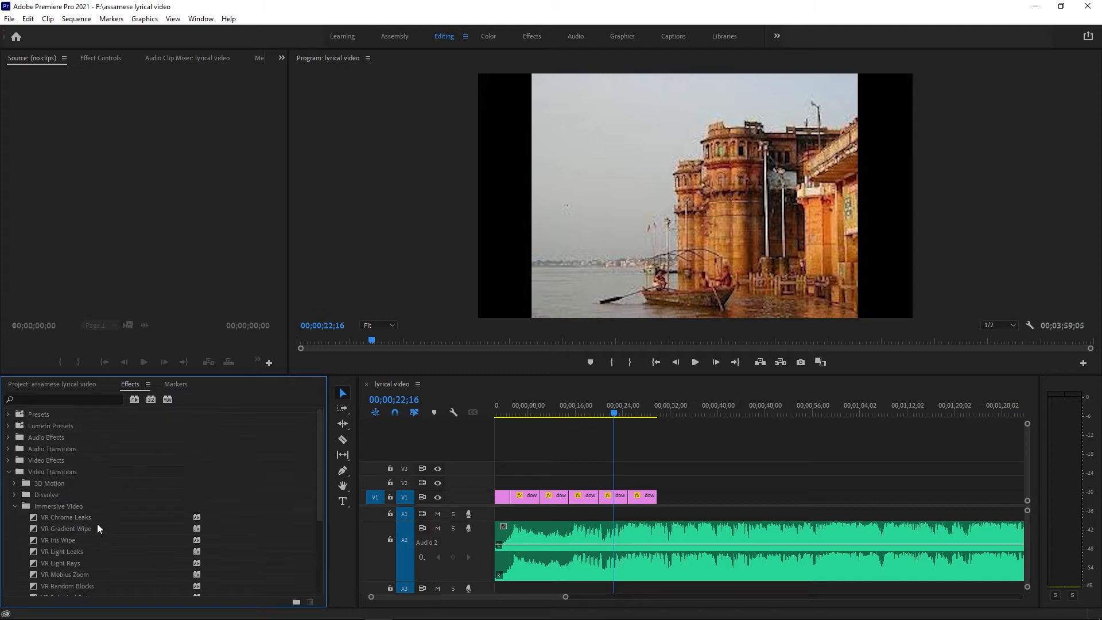
# Step: Examine the effects presets, including the installed transition packs and the list inside Warp Transitions
pyautogui.click(8, 414)
pyautogui.scroll(-4, 86, 481)
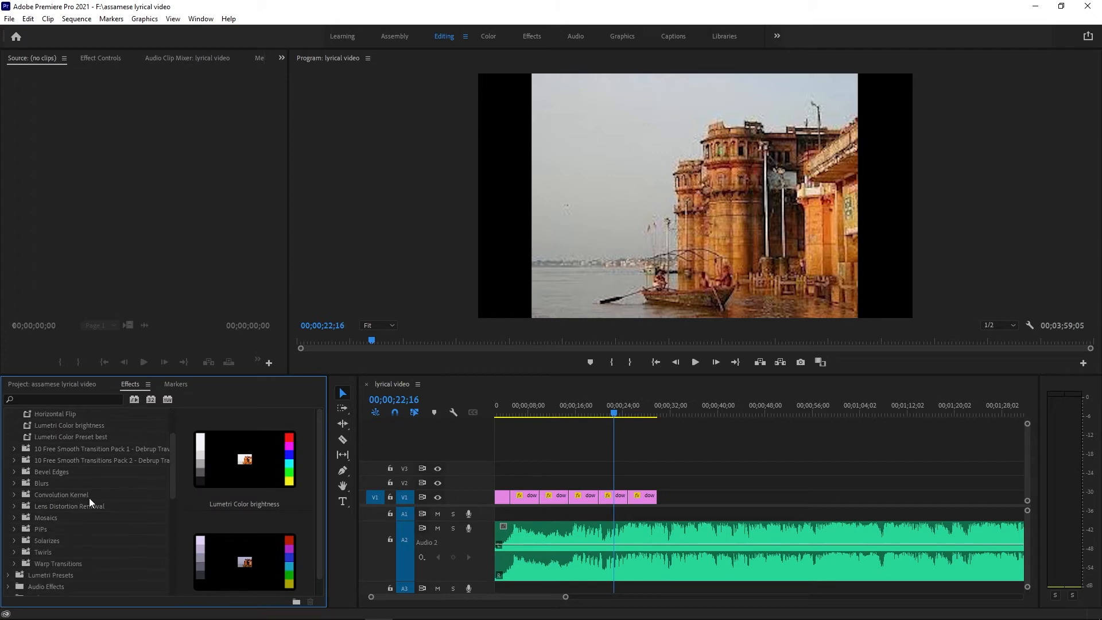
pyautogui.click(72, 521)
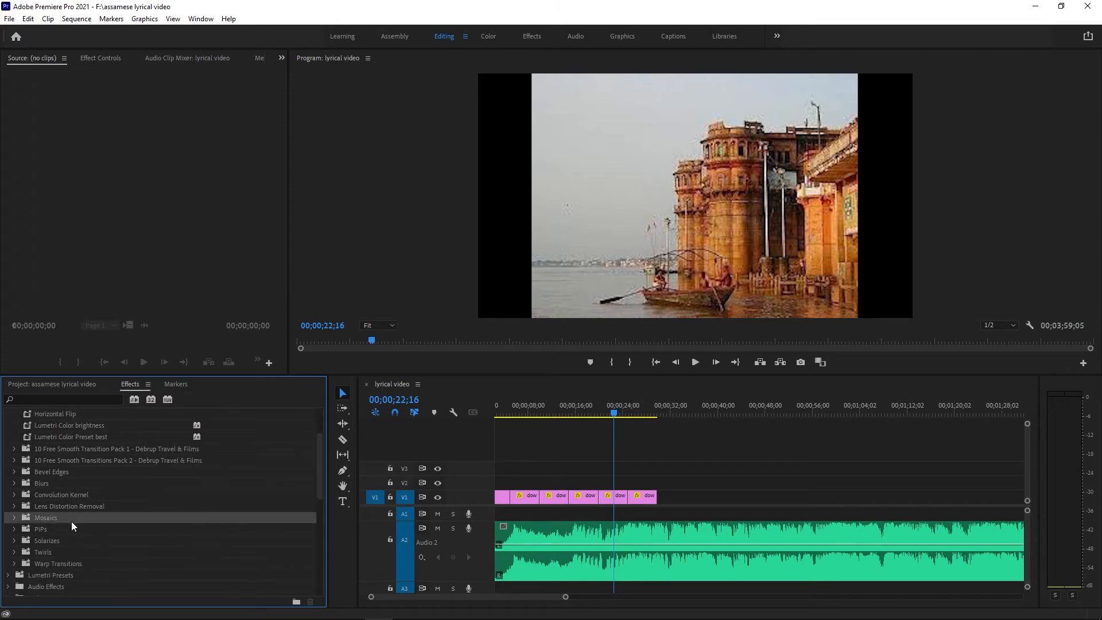
pyautogui.click(57, 532)
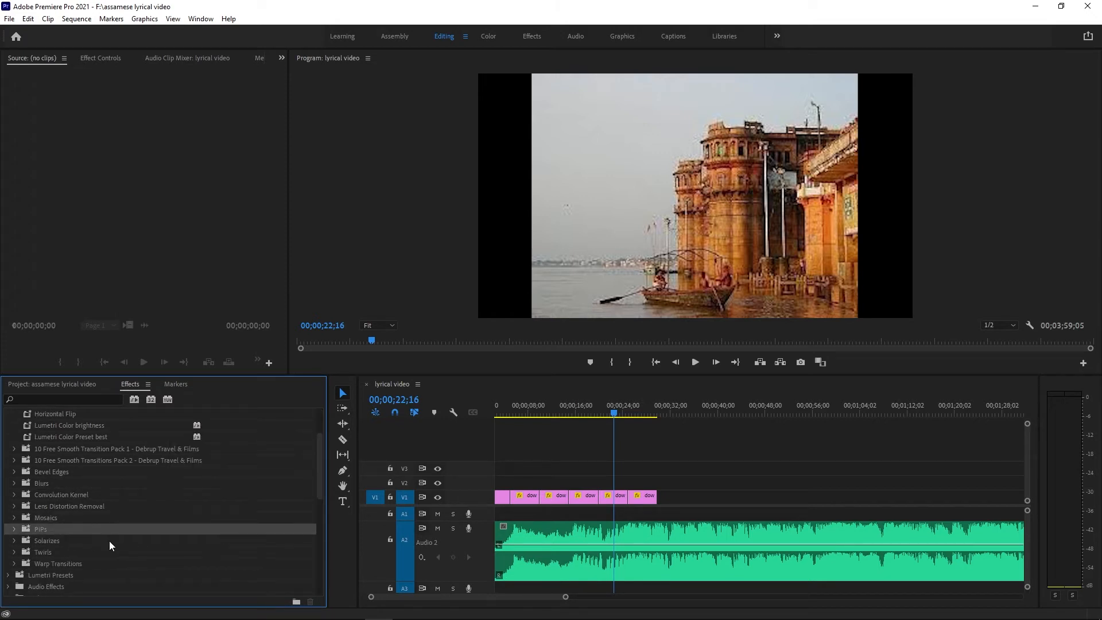
pyautogui.click(60, 542)
pyautogui.click(60, 552)
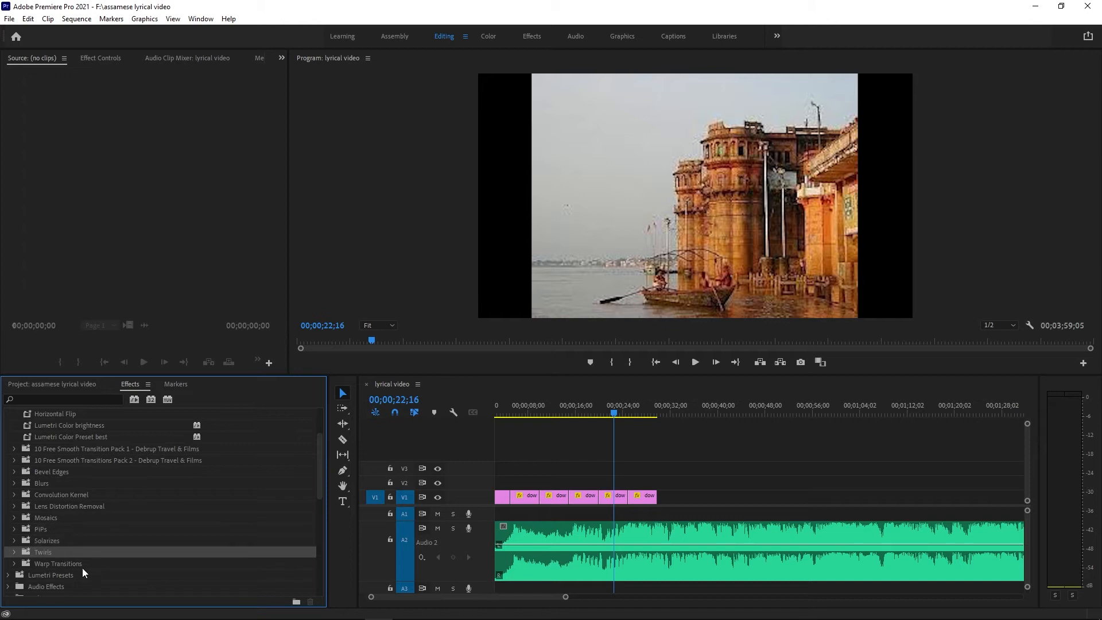
pyautogui.click(15, 564)
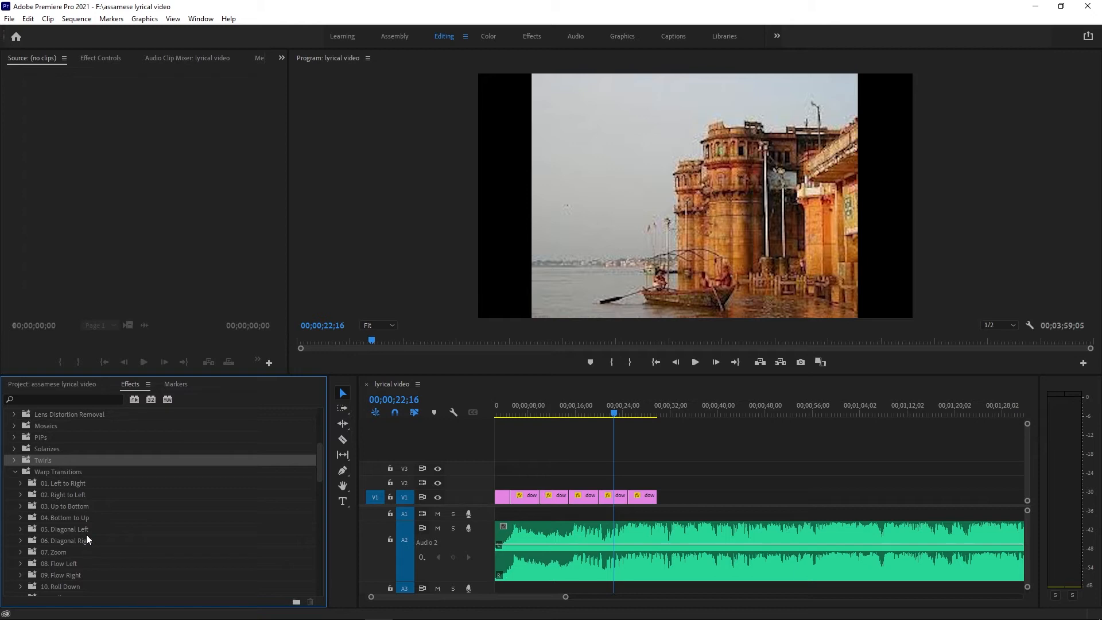
pyautogui.scroll(-1, 87, 540)
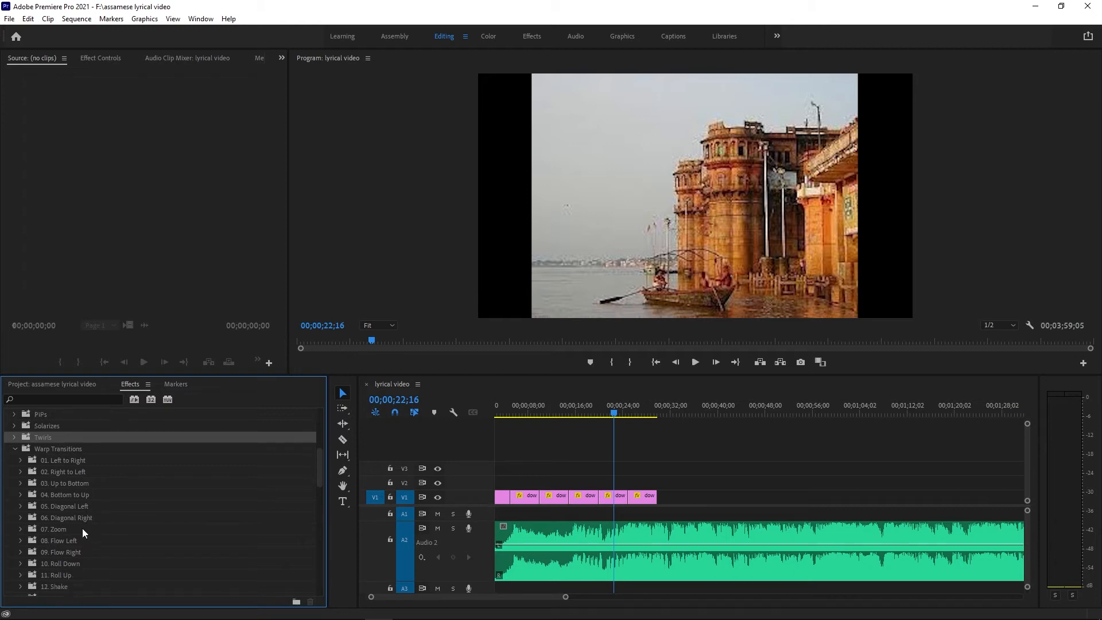
pyautogui.click(95, 469)
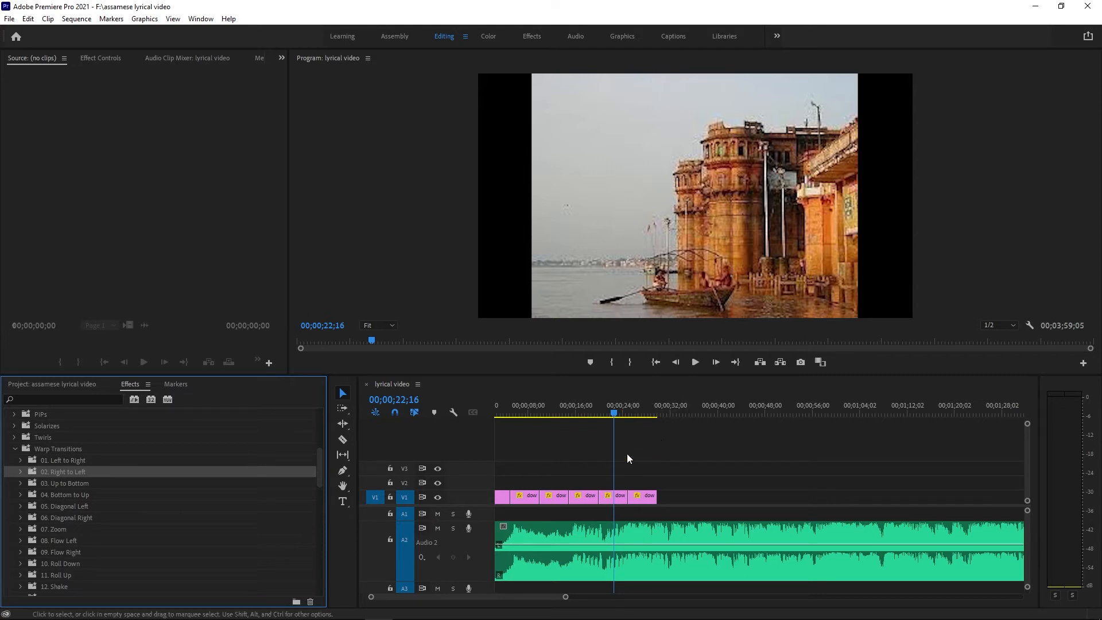
# Step: Return to the project's media list and clear the selection of the six images
pyautogui.hscroll(-1, 632, 474)
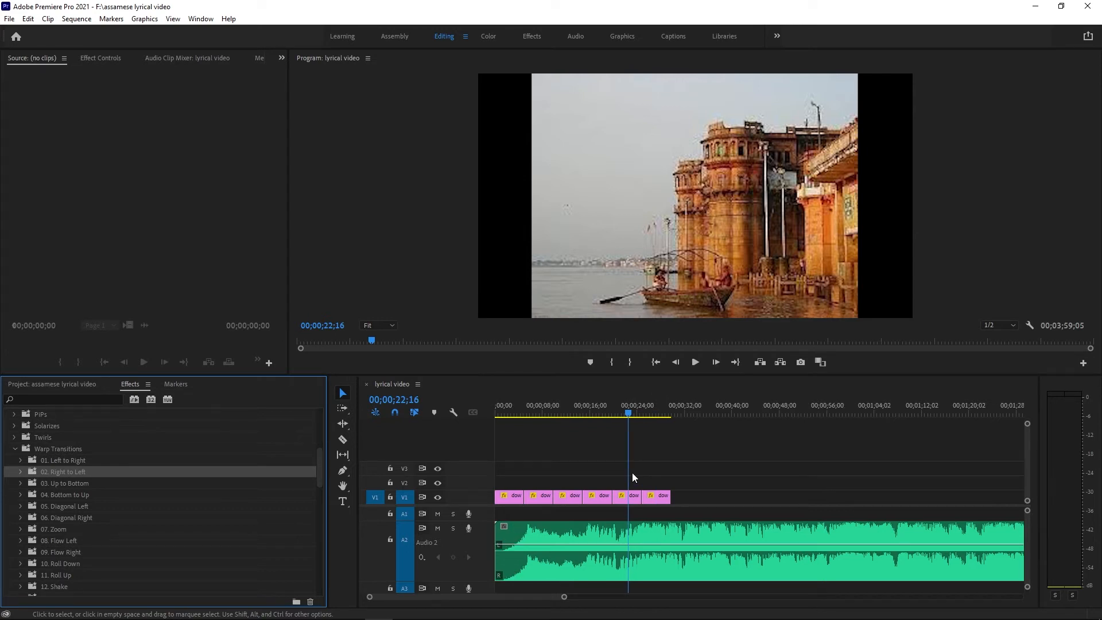
pyautogui.press('-')
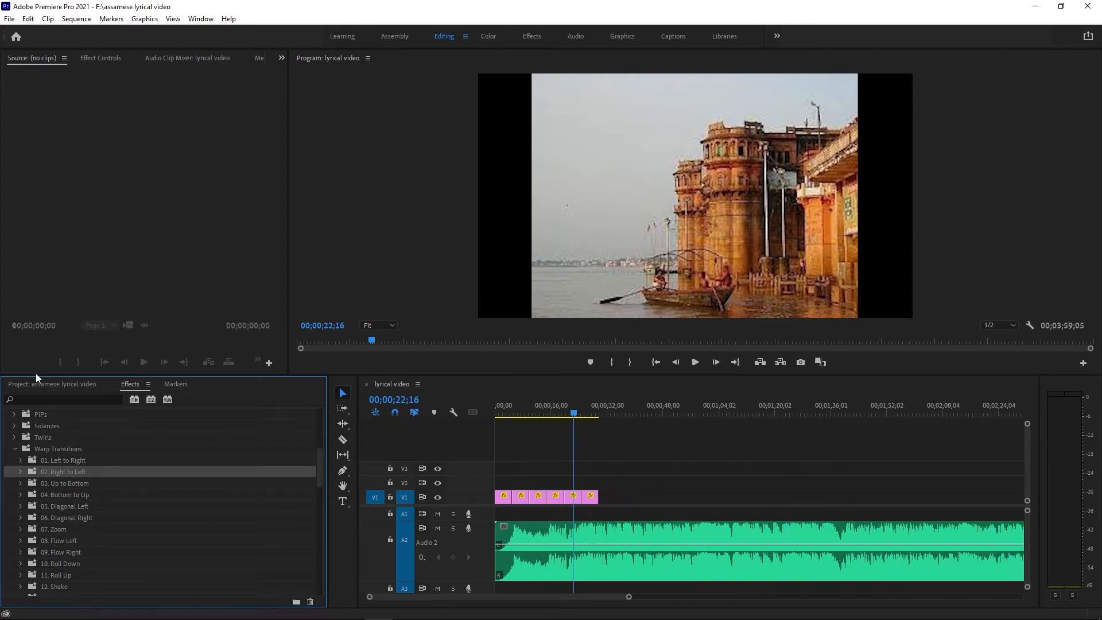
pyautogui.click(48, 384)
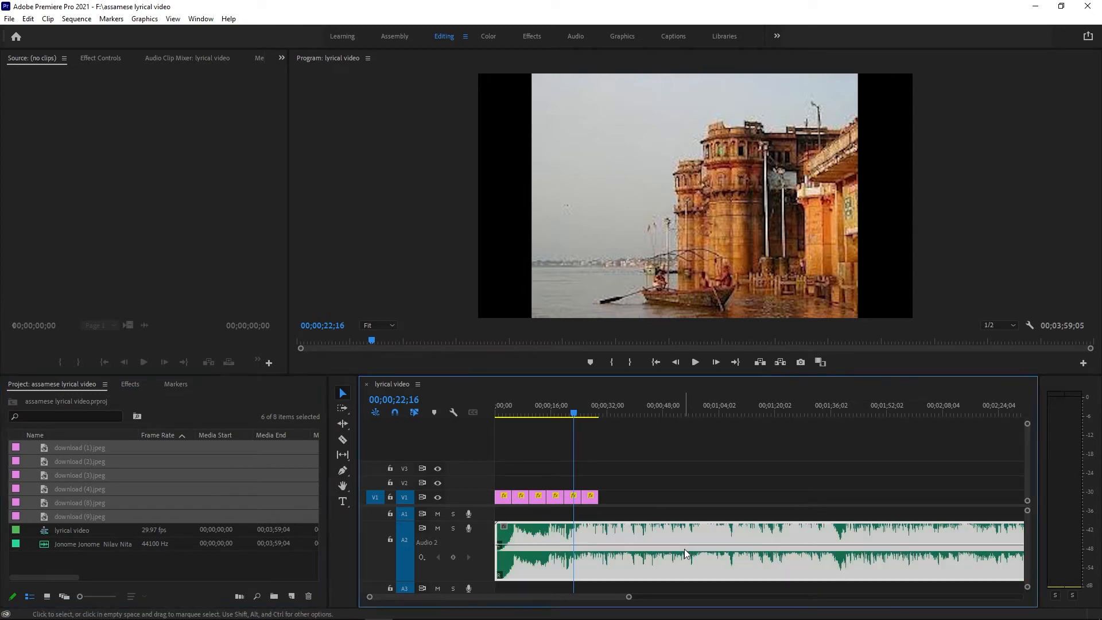
pyautogui.moveTo(585, 482); pyautogui.dragTo(636, 508)
pyautogui.click(691, 476)
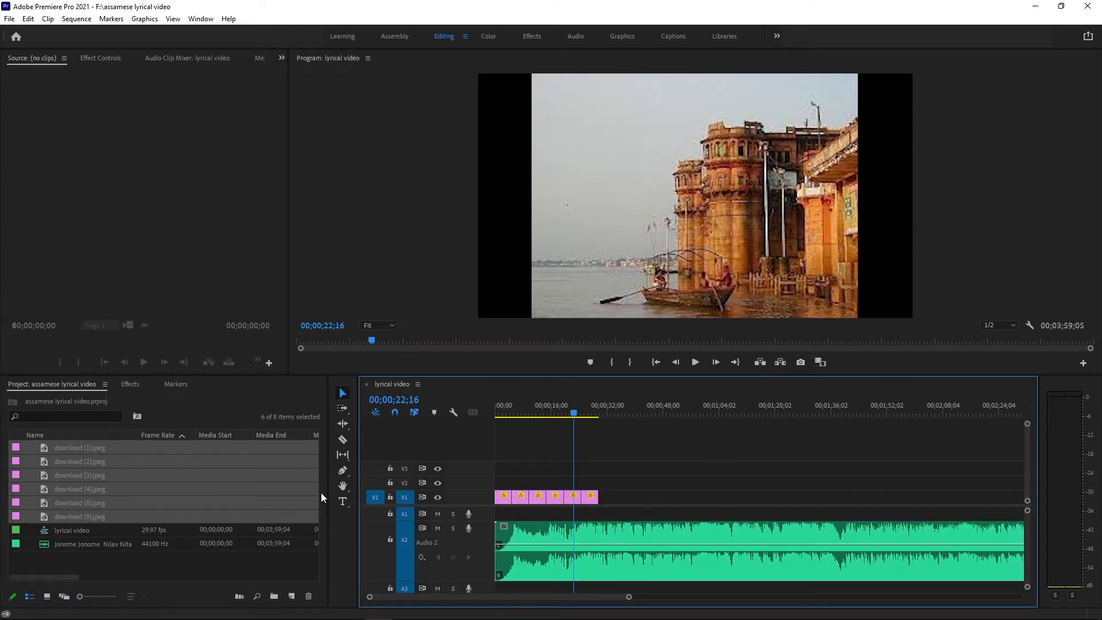
pyautogui.click(202, 567)
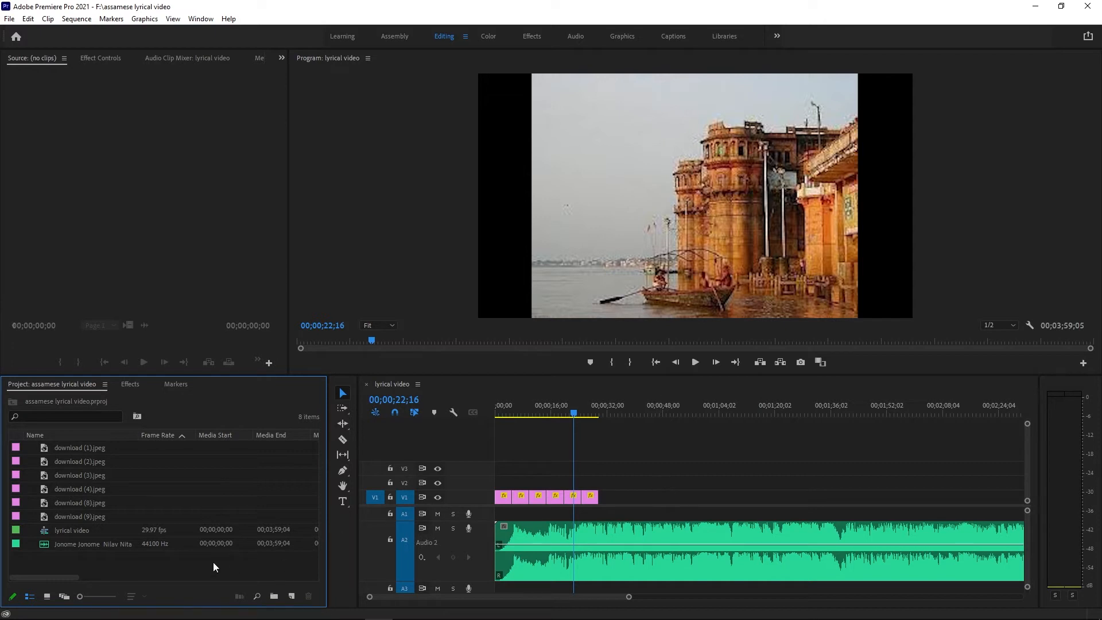
# Step: Create a legacy title with the default name at 1920 × 1080, 29.97 fps and square pixels, and enlarge its canvas view
pyautogui.click(9, 18)
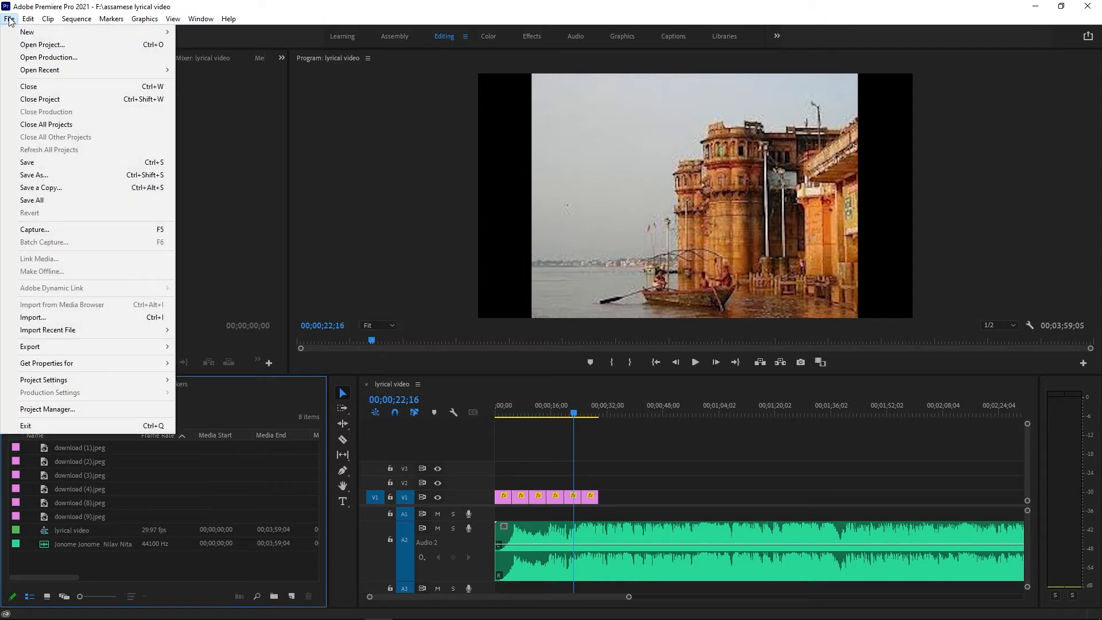
pyautogui.moveTo(53, 36)
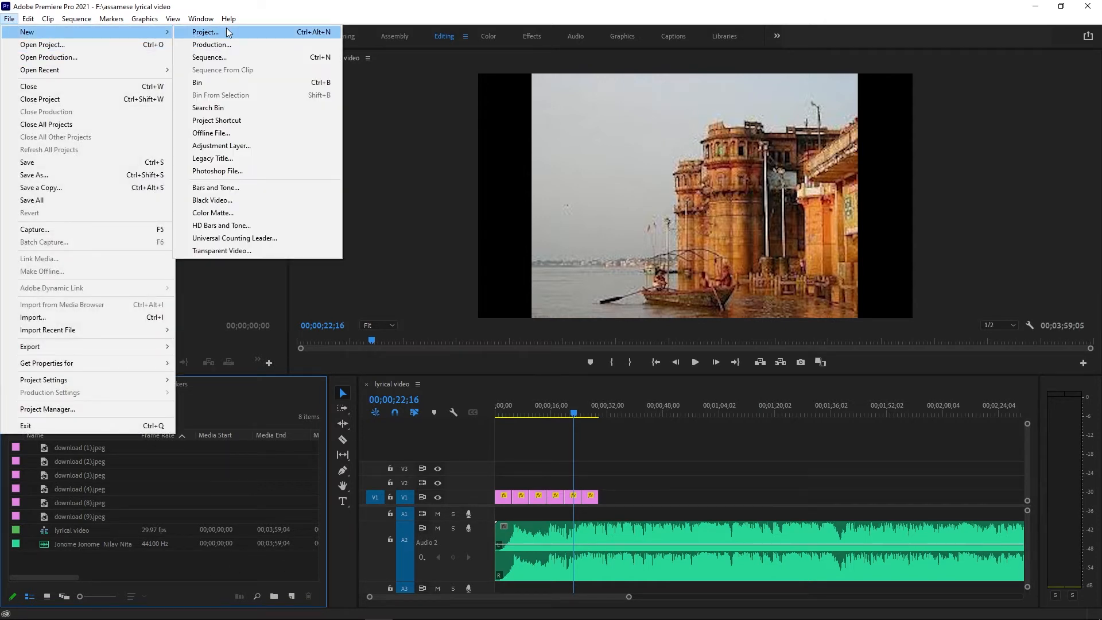
pyautogui.click(213, 158)
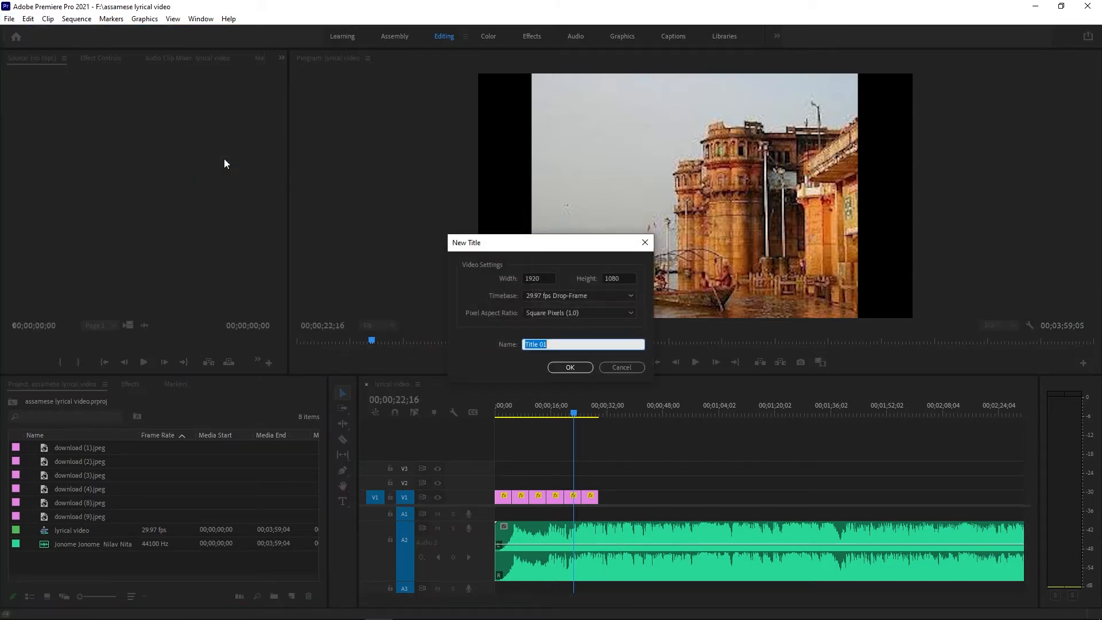
pyautogui.click(584, 366)
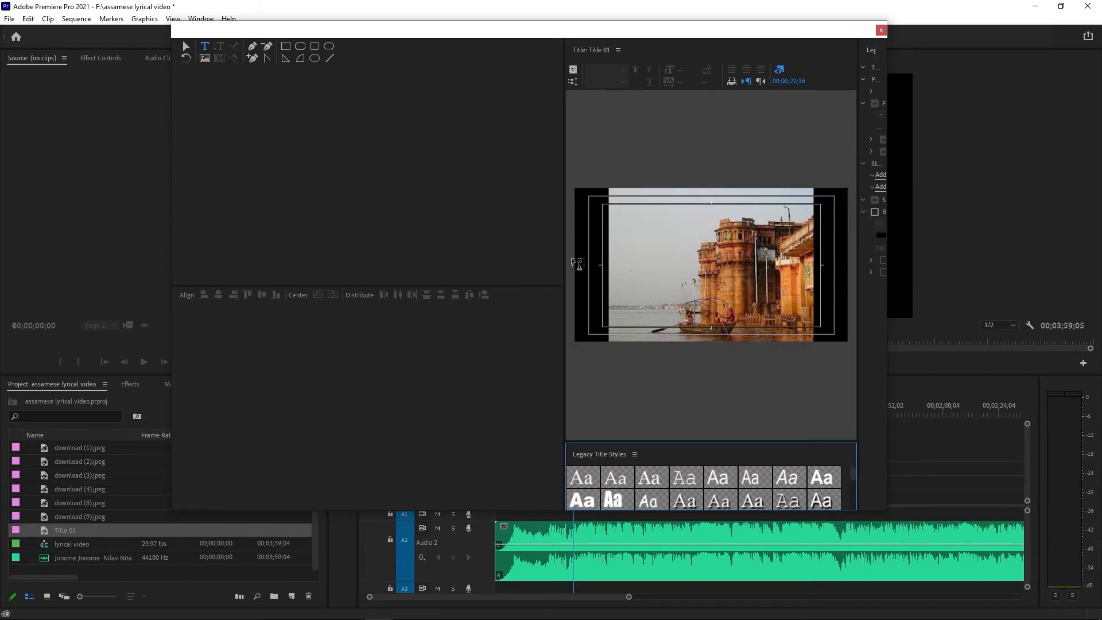
pyautogui.moveTo(566, 250); pyautogui.dragTo(417, 249)
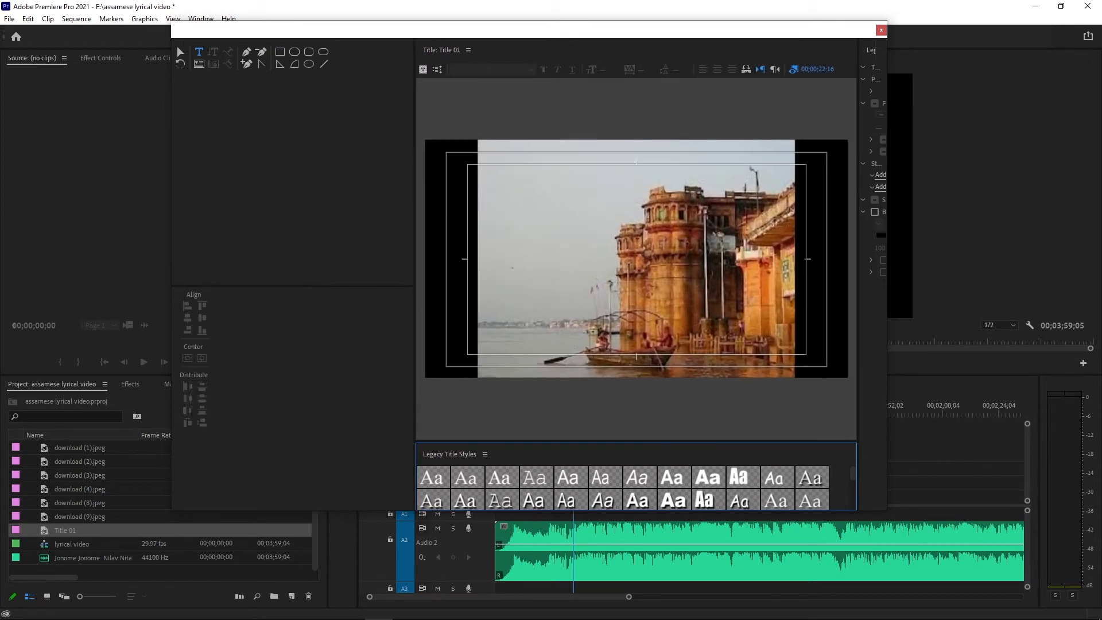
pyautogui.press('super')
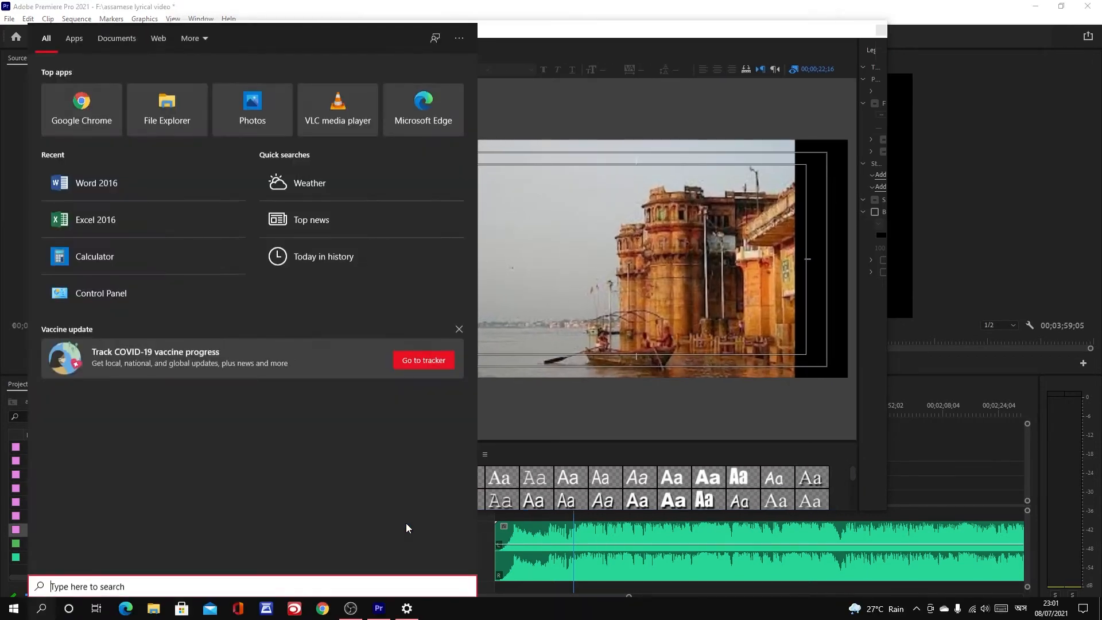
pyautogui.write('ৈদী')
pyautogui.press('Return')
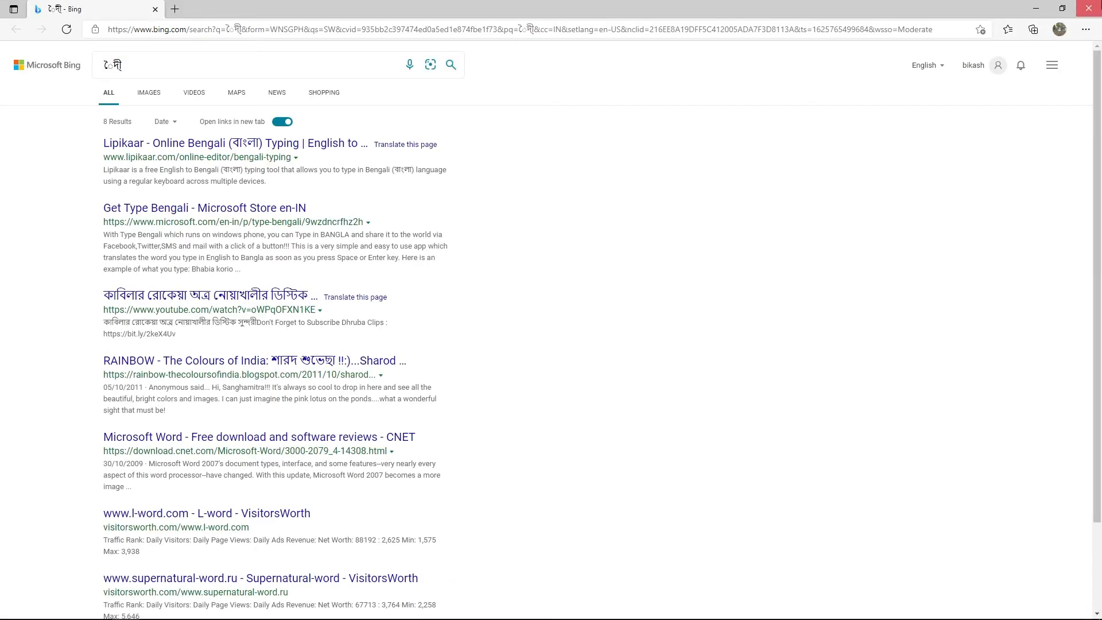
pyautogui.click(1089, 9)
# Step: Switch the keyboard input language to English and open a blank document in Word 2016
pyautogui.press('super+space')
pyautogui.press('super+space')
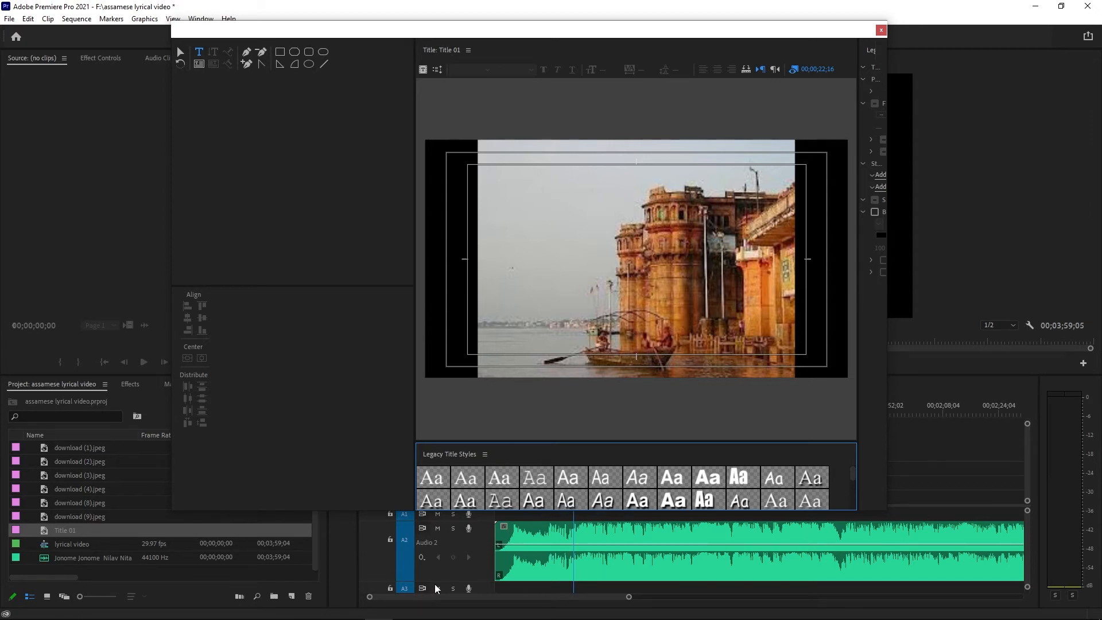
pyautogui.press('super+s')
pyautogui.write('wor')
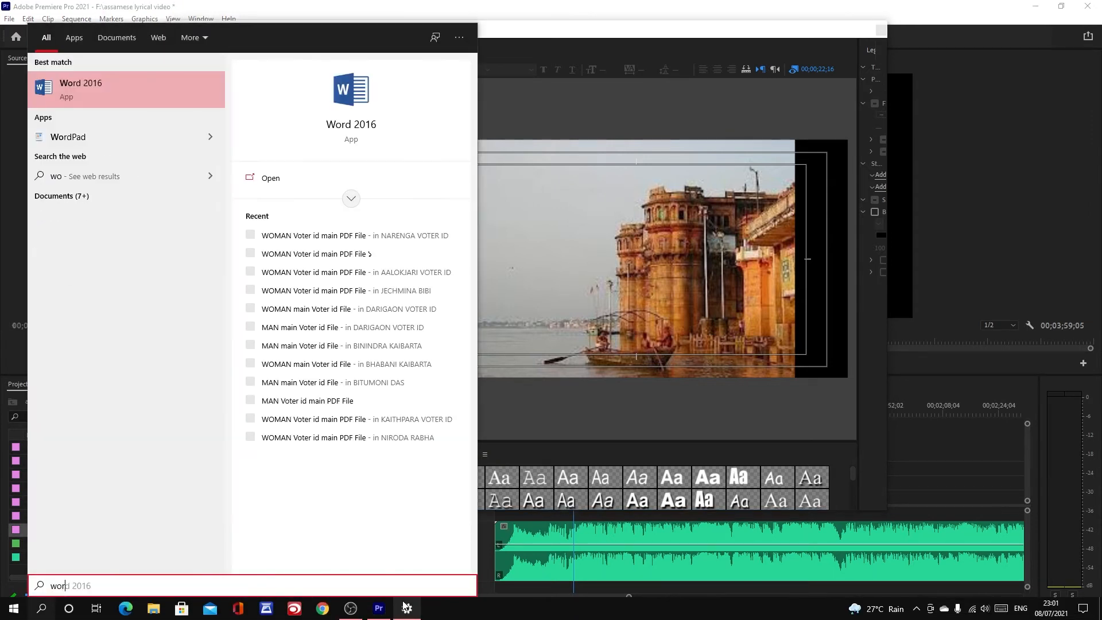
pyautogui.press('Return')
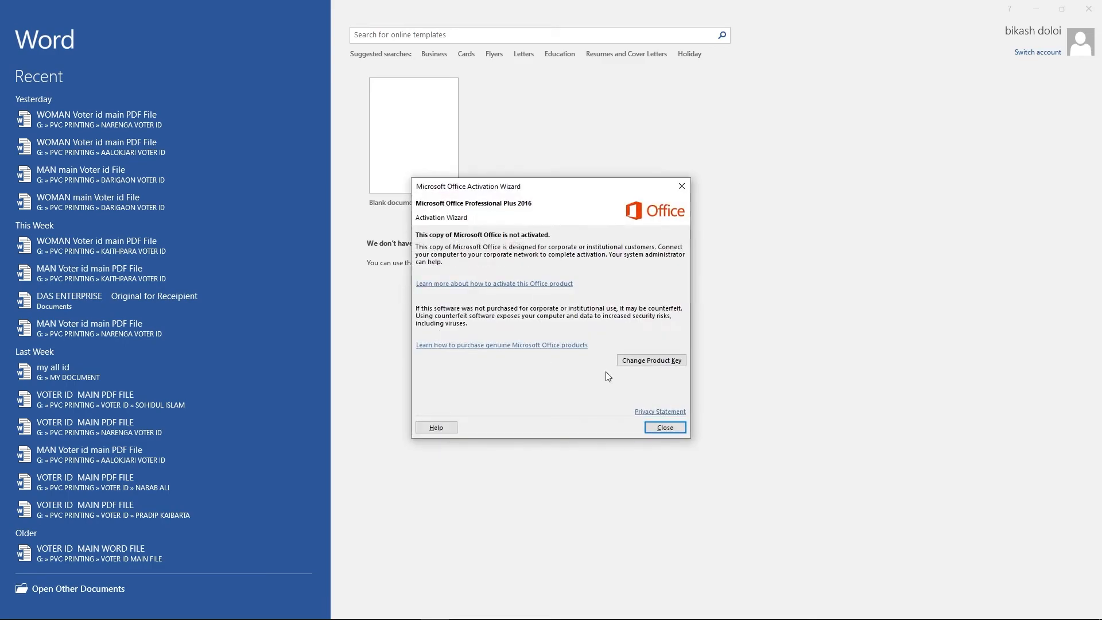
pyautogui.click(665, 427)
pyautogui.click(402, 162)
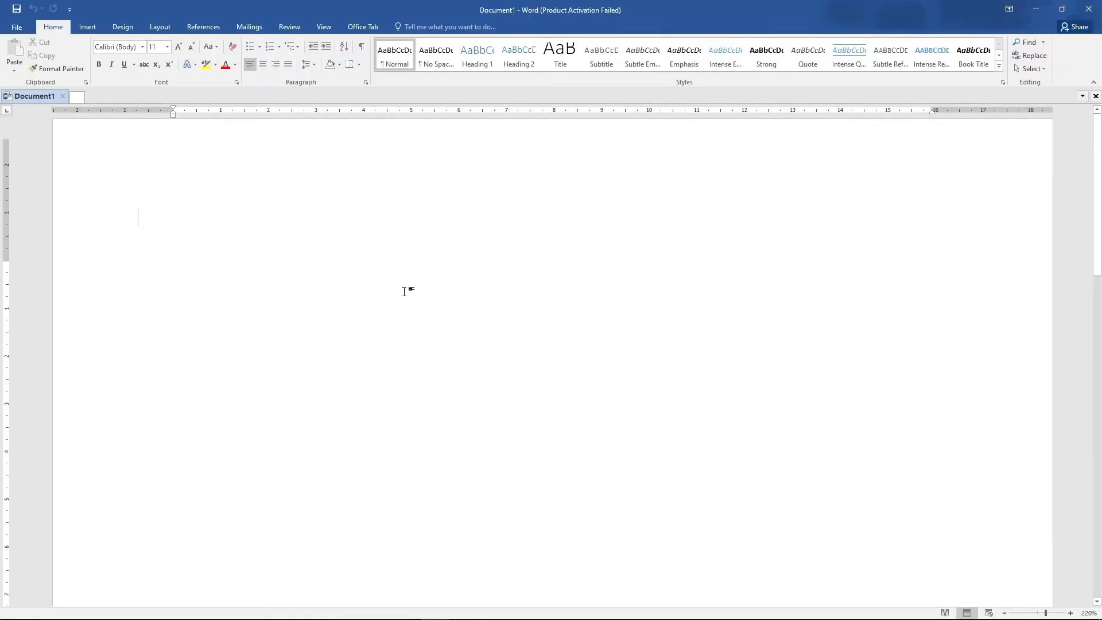
pyautogui.write('rtyr')
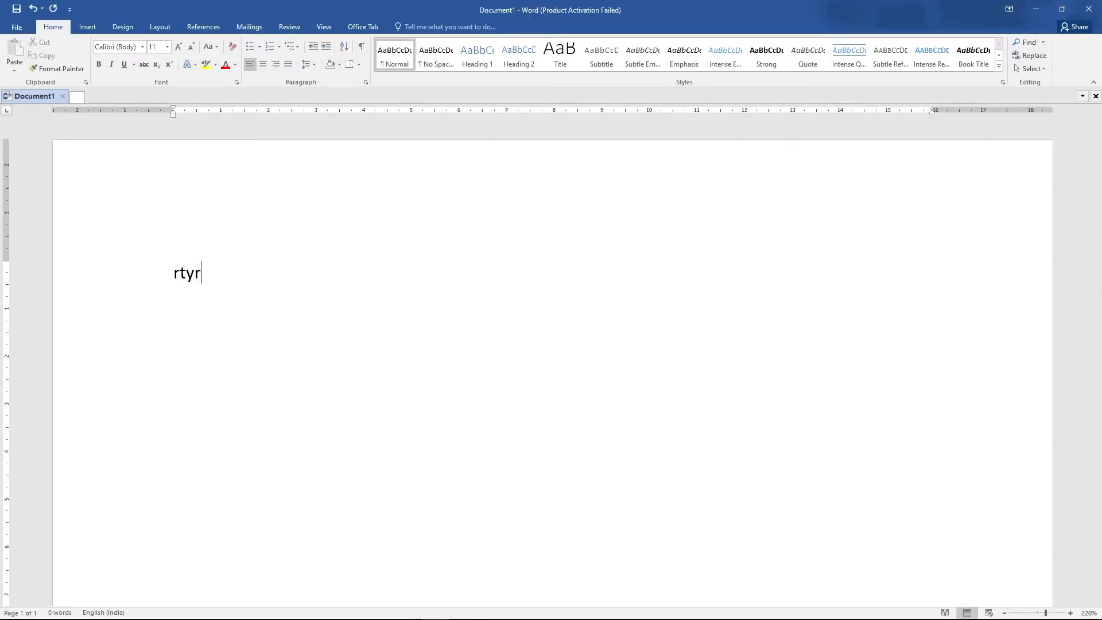
pyautogui.write('dfgds')
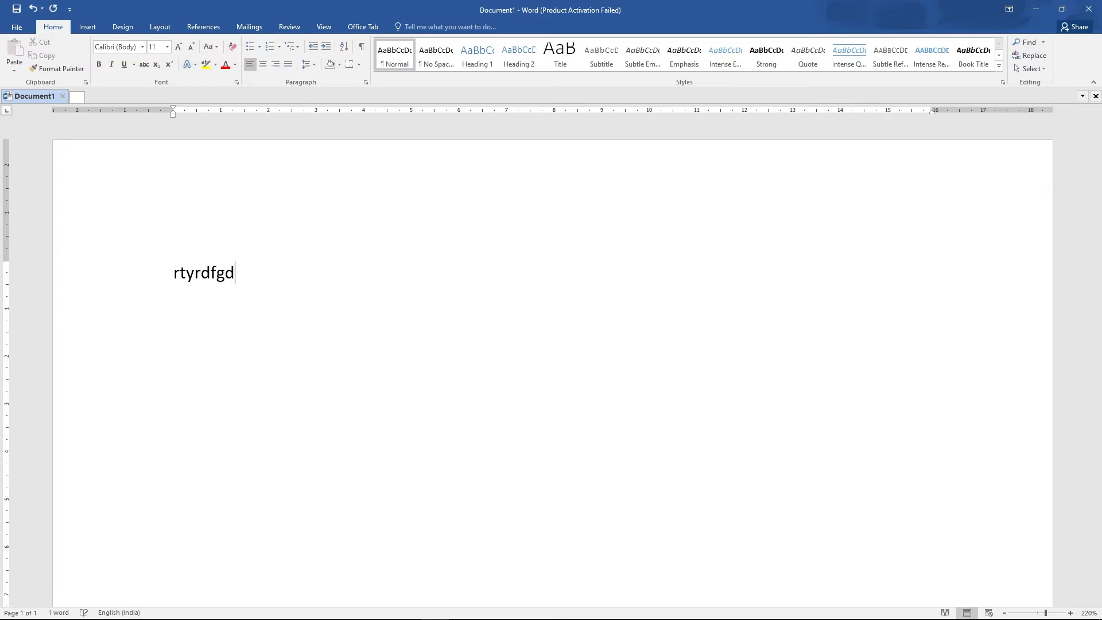
pyautogui.press('BackSpace')
pyautogui.press('BackSpace')
pyautogui.press('BackSpace')
pyautogui.press('BackSpace')
pyautogui.press('BackSpace')
pyautogui.press('BackSpace')
pyautogui.press('BackSpace')
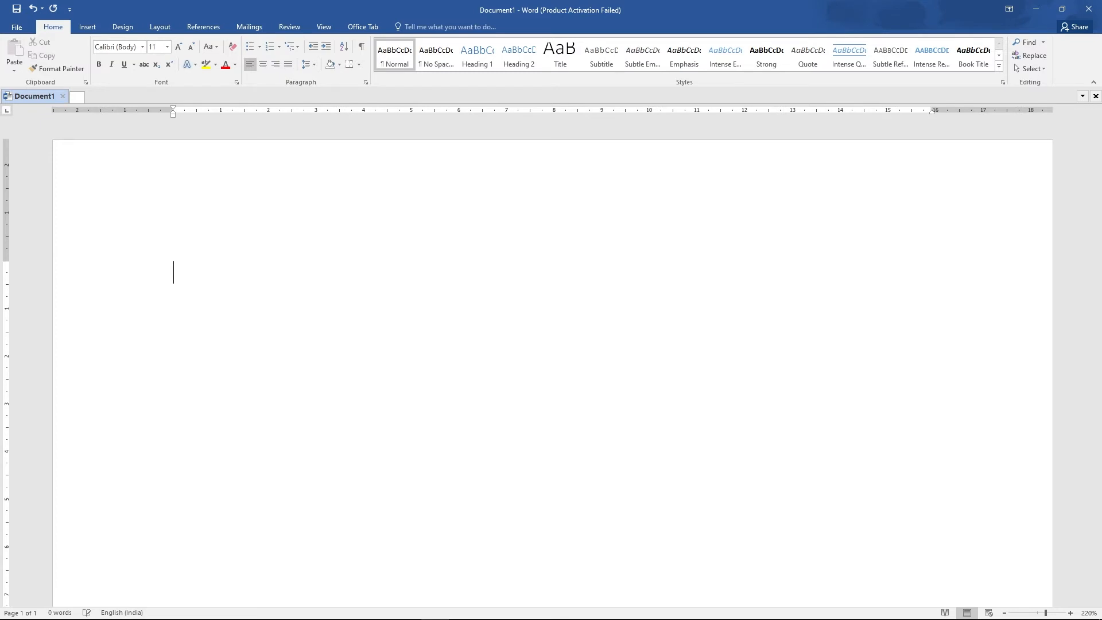
# Step: Switch the keyboard input language to Assamese and write the lyric words জনমে জনমে in the document
pyautogui.press('super+space')
pyautogui.press('super+space')
pyautogui.press('super+space')
pyautogui.write('অ')
pyautogui.write('ন')
pyautogui.write('মে ')
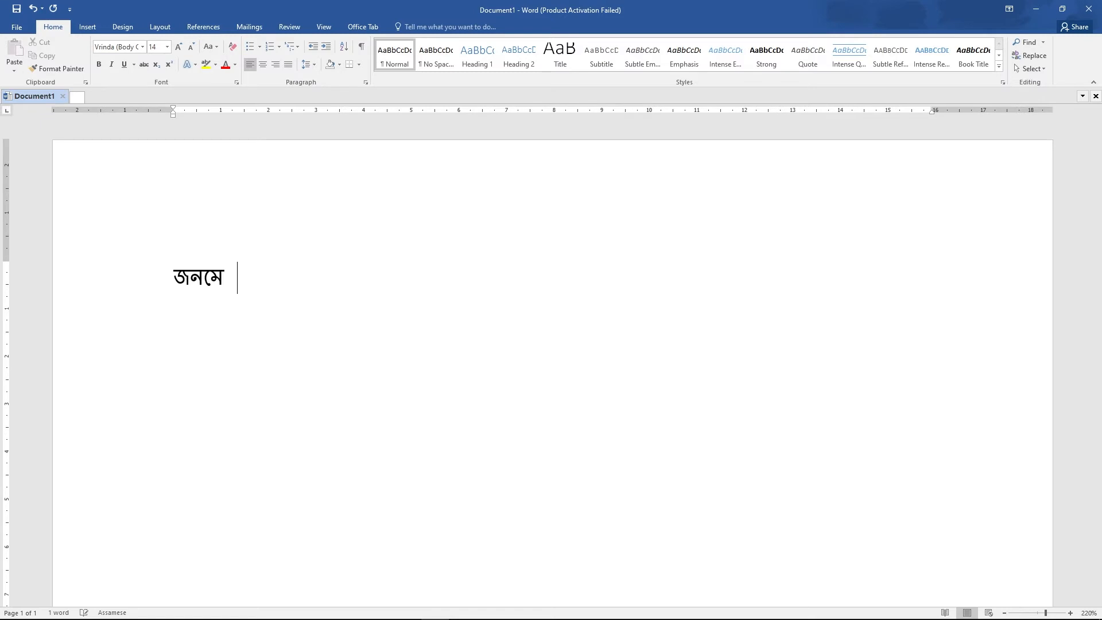
pyautogui.write('জনমে')
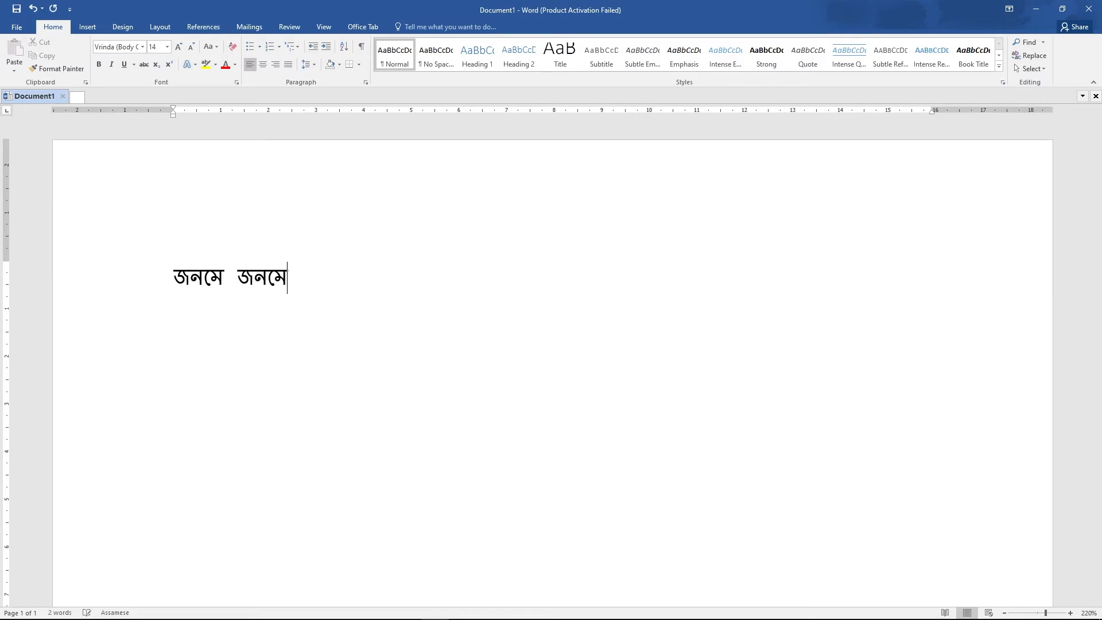
# Step: Copy the first জনমে and paste it into a text field on the enlarged legacy title canvas in Premiere Pro
pyautogui.moveTo(206, 269); pyautogui.dragTo(173, 279)
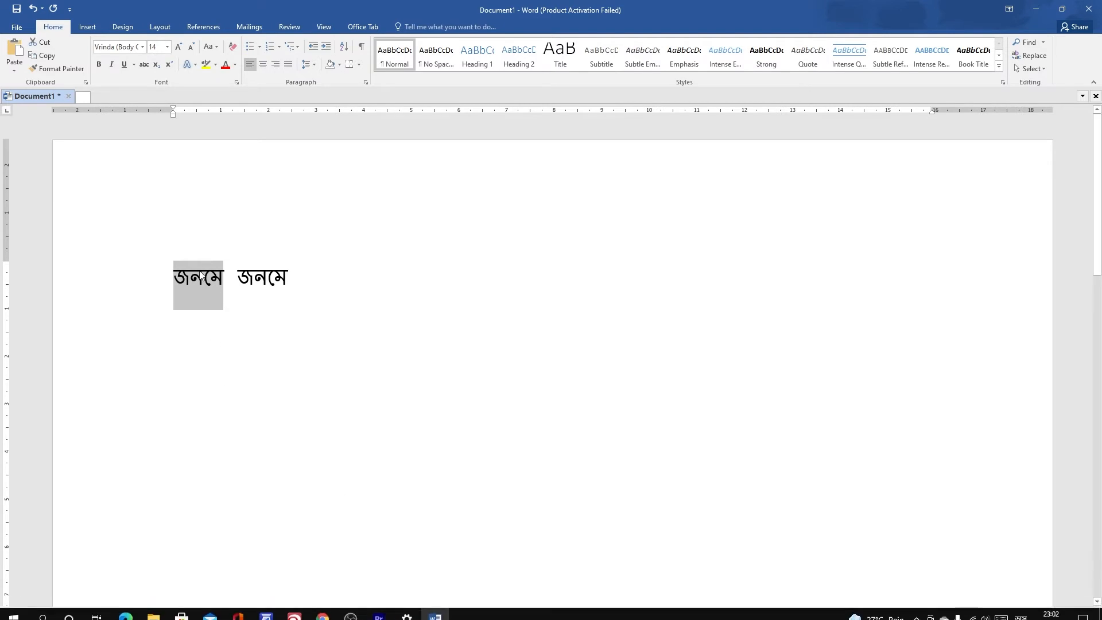
pyautogui.rightClick(201, 273)
pyautogui.click(226, 293)
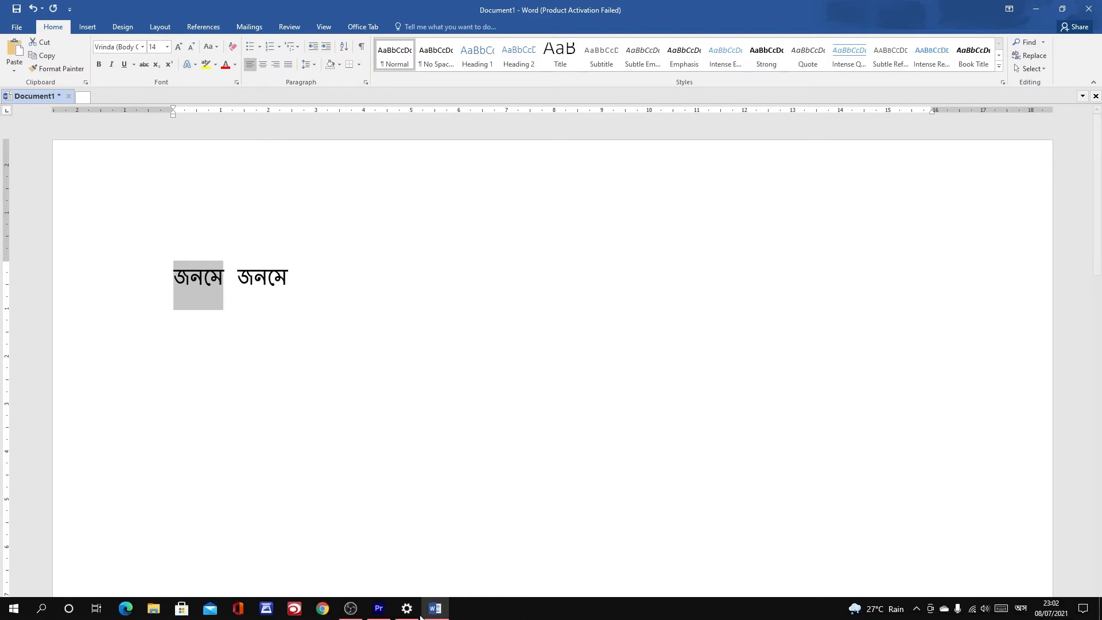
pyautogui.click(379, 615)
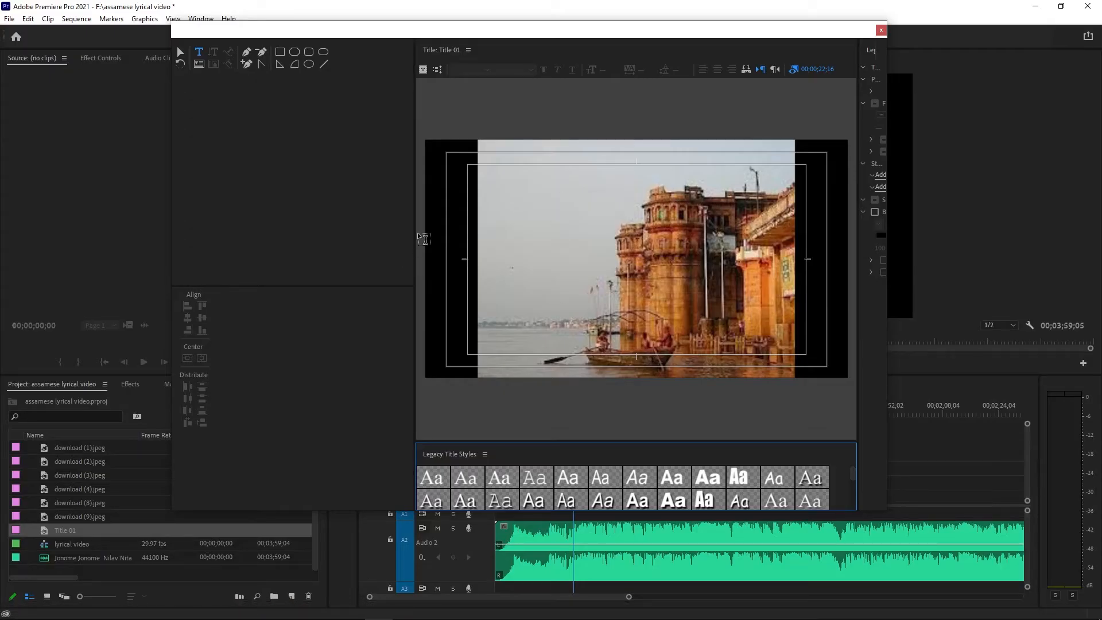
pyautogui.moveTo(415, 224); pyautogui.dragTo(296, 218)
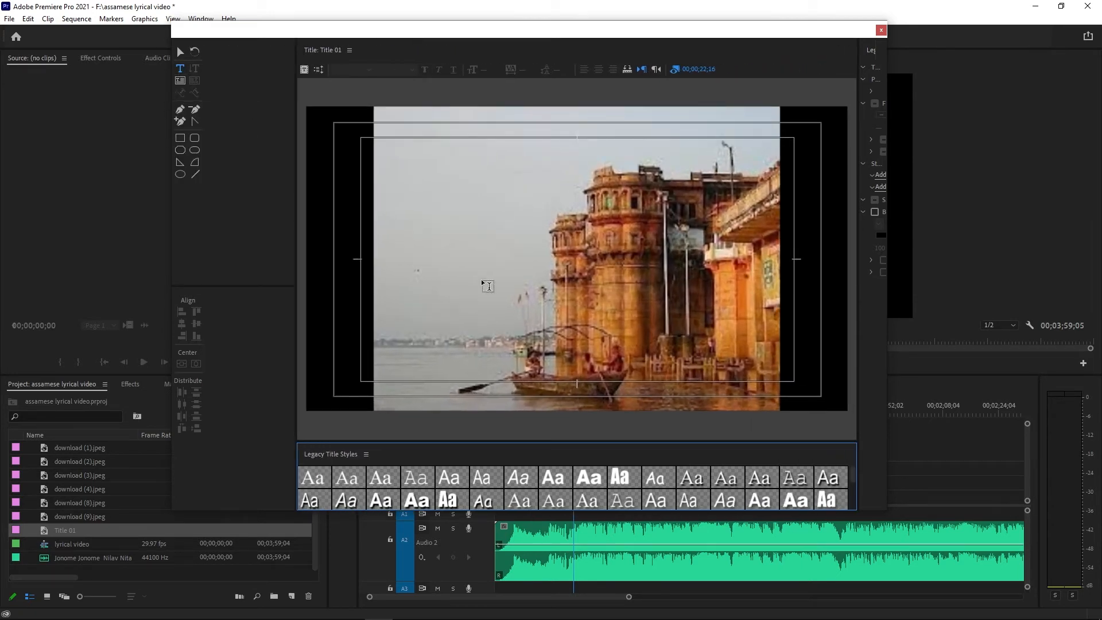
pyautogui.click(432, 249)
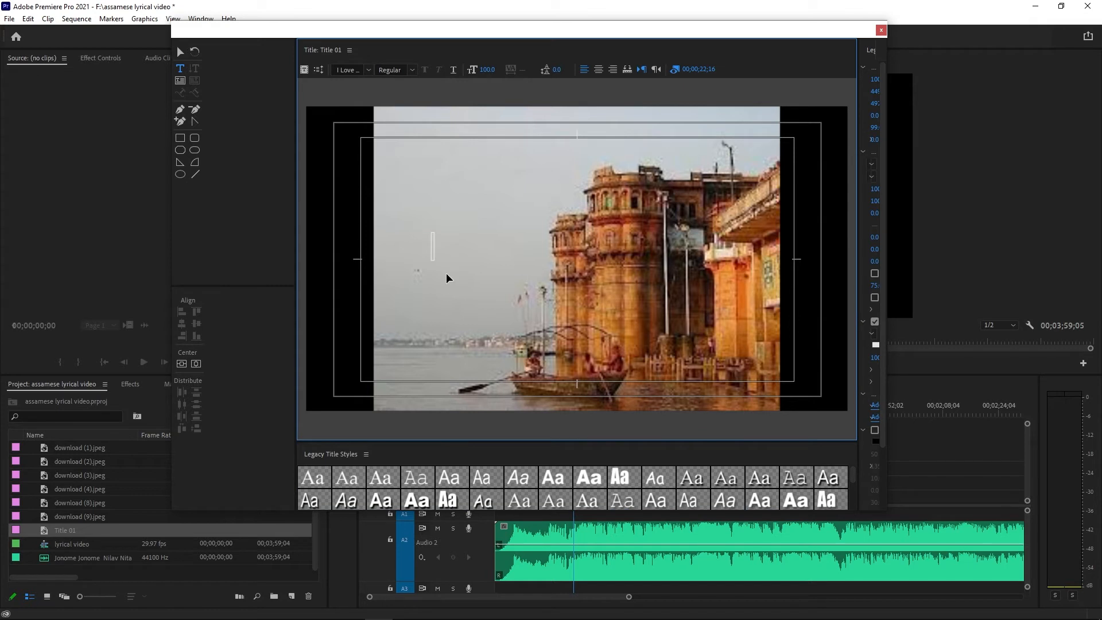
pyautogui.hotkey('ctrl', 'v')
# Step: Set the pasted title text to the Ekushey Durga font at size 292 and append a second জনমে
pyautogui.moveTo(451, 242); pyautogui.dragTo(429, 240)
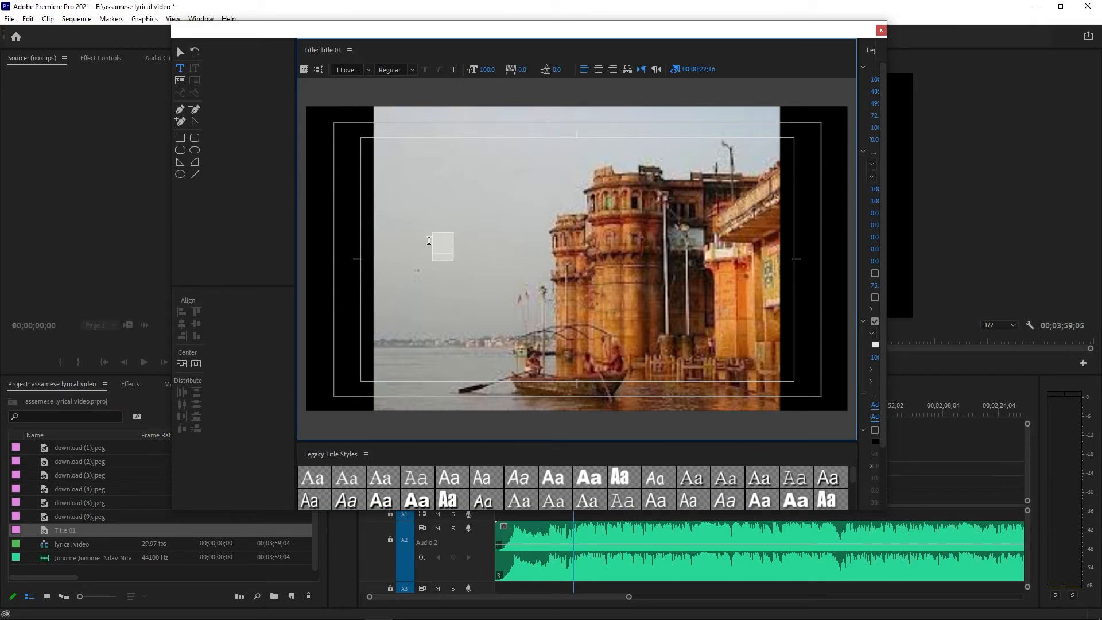
pyautogui.click(371, 69)
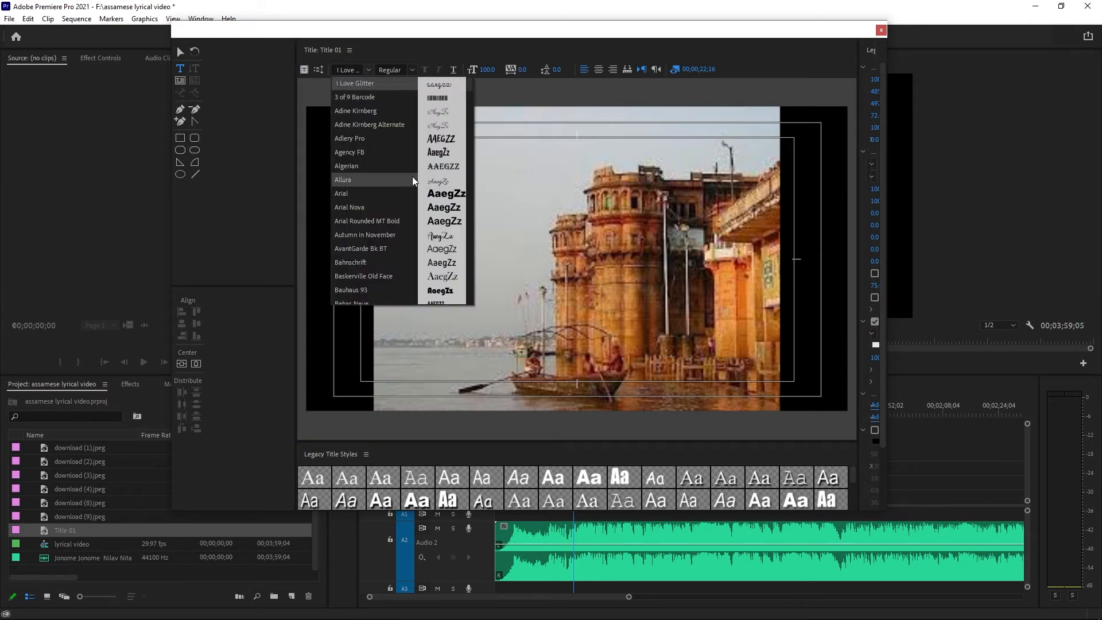
pyautogui.scroll(-10, 412, 177)
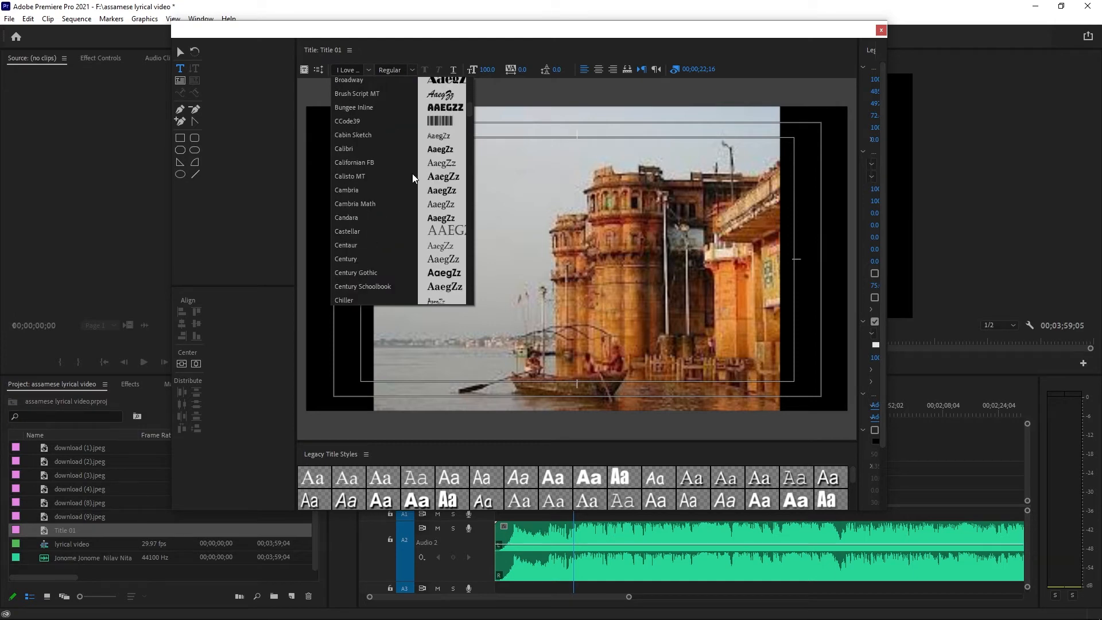
pyautogui.scroll(-10, 412, 177)
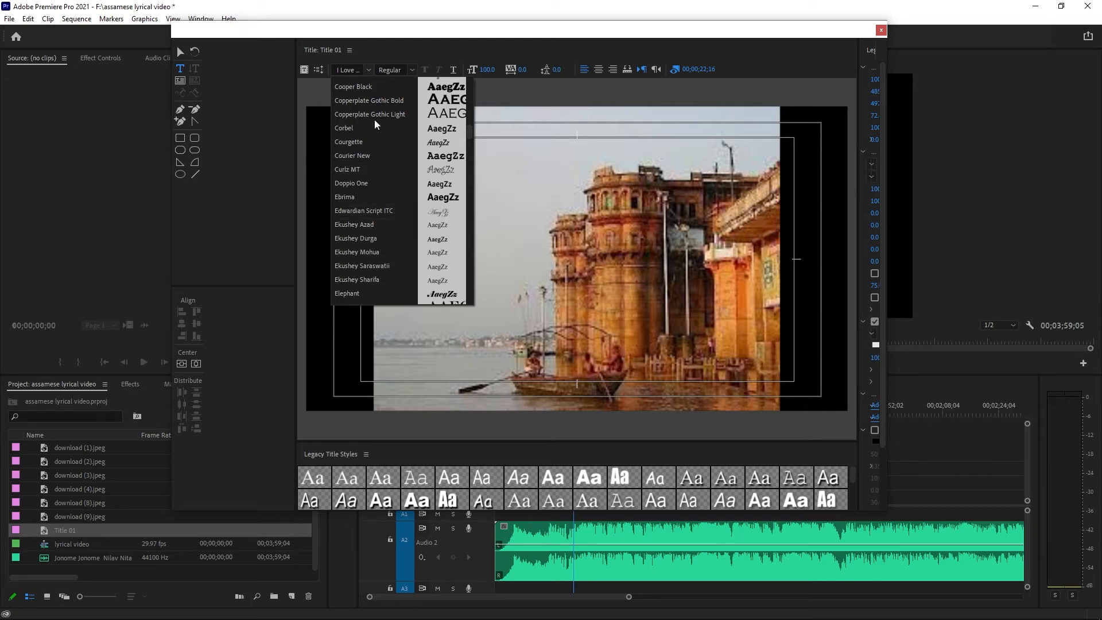
pyautogui.click(377, 237)
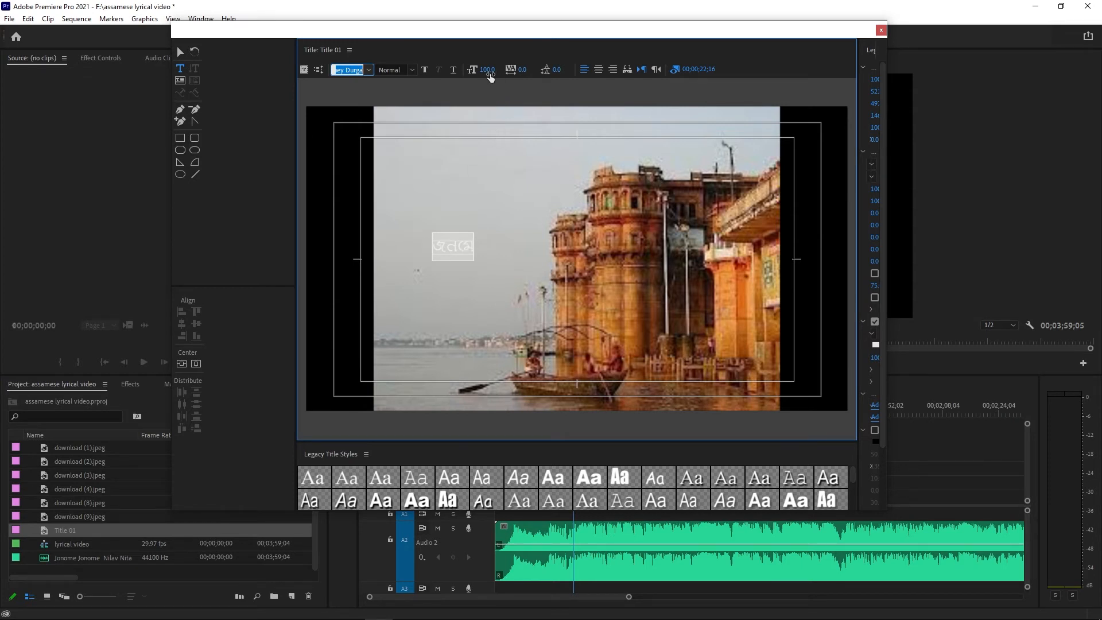
pyautogui.moveTo(478, 74); pyautogui.dragTo(476, 269)
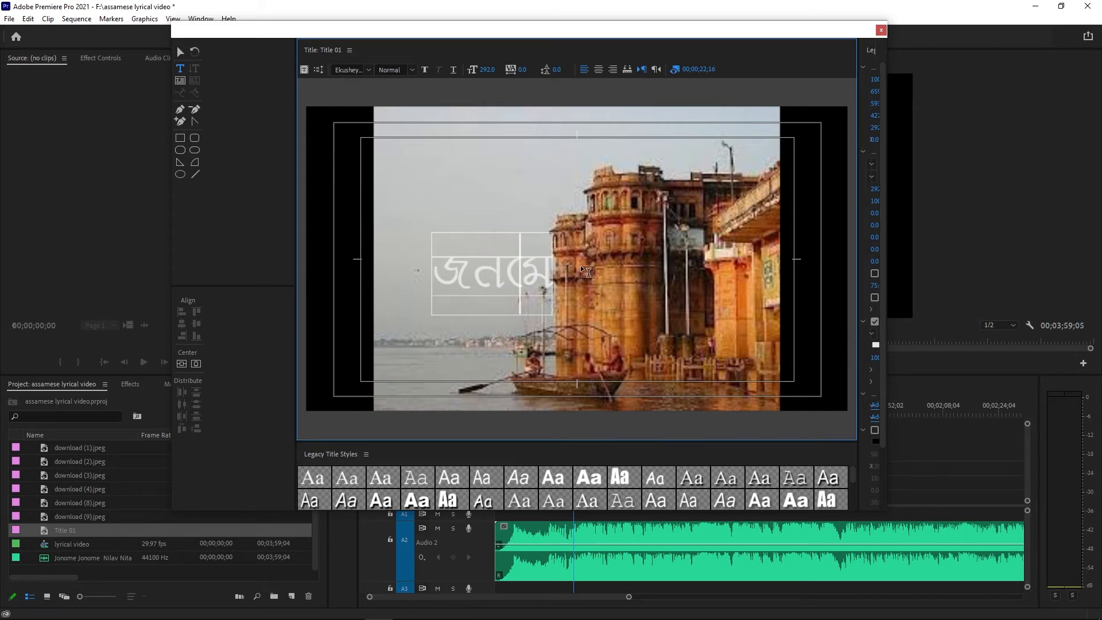
pyautogui.hotkey('ctrl', 'v')
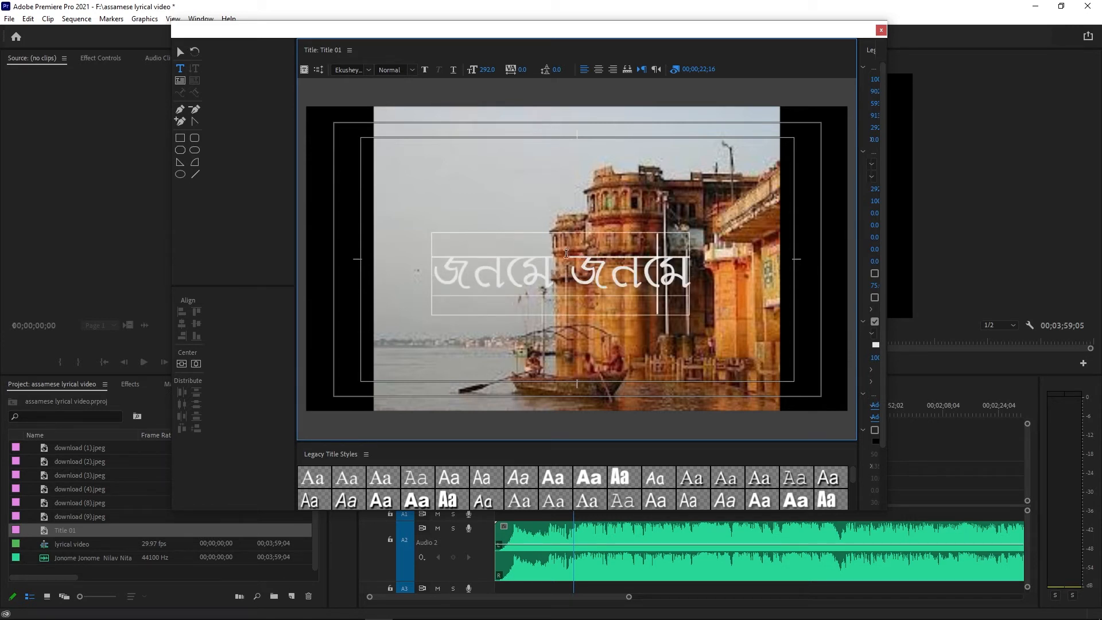
# Step: Widen the title properties area and set the lyric text's fill color to red FF0000
pyautogui.moveTo(858, 218); pyautogui.dragTo(742, 219)
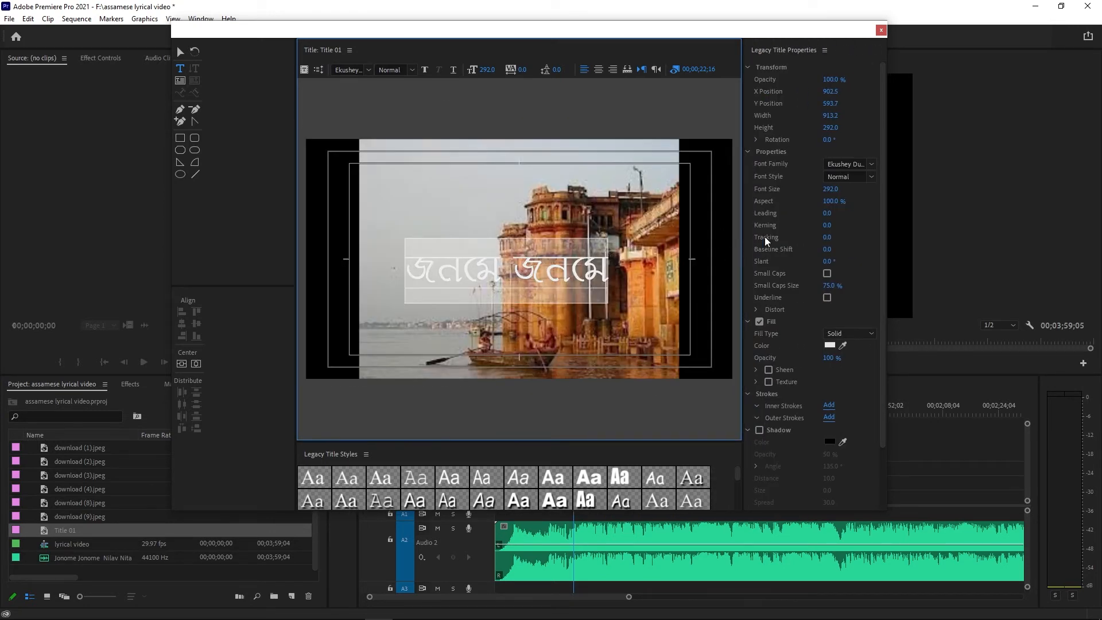
pyautogui.click(830, 346)
pyautogui.click(557, 386)
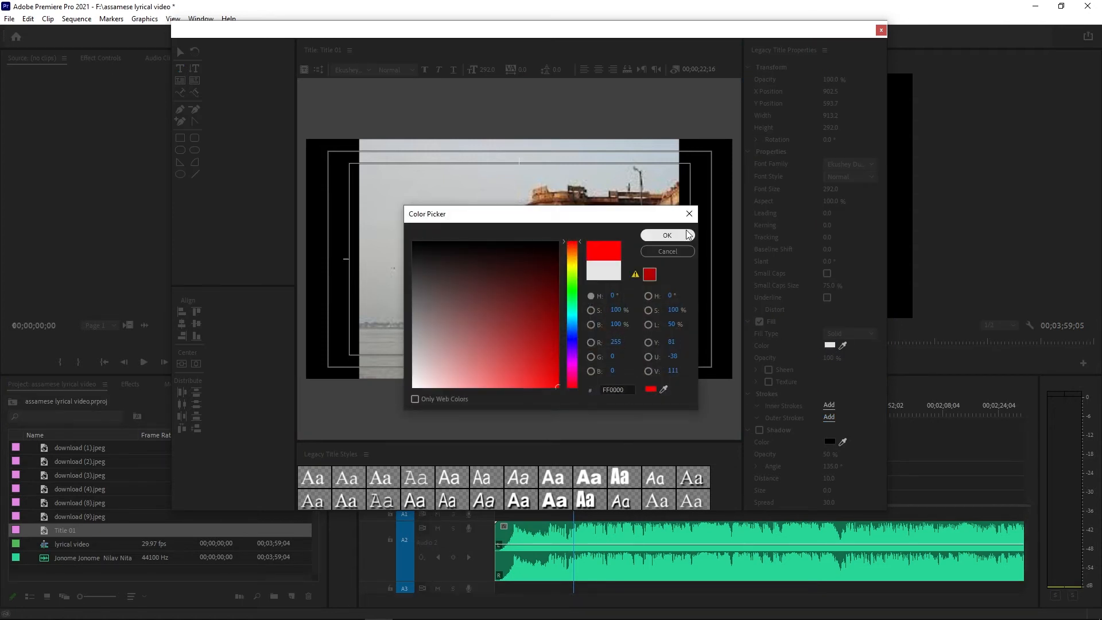
pyautogui.click(667, 235)
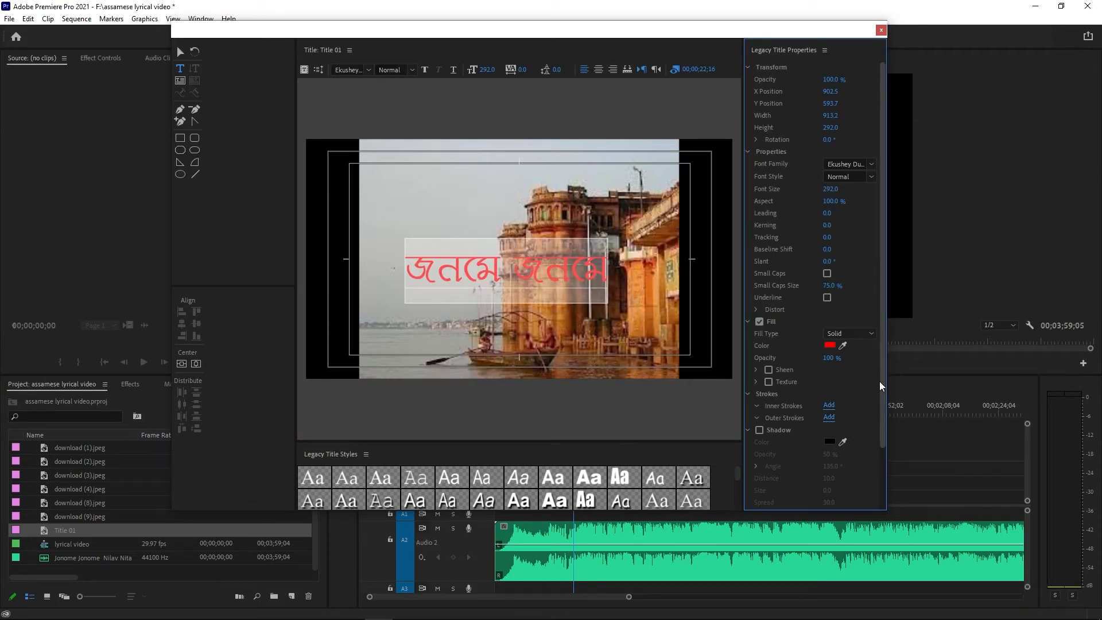
# Step: Try a sheen on the lyric text's fill with its size set to 44
pyautogui.scroll(-1, 804, 394)
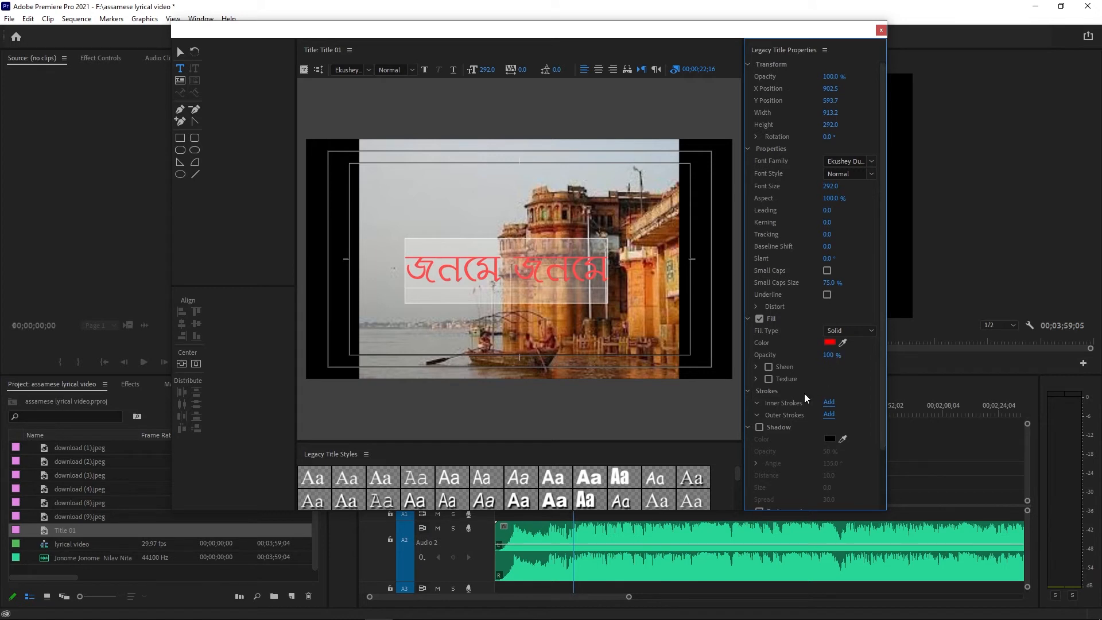
pyautogui.scroll(-1, 804, 394)
pyautogui.click(769, 359)
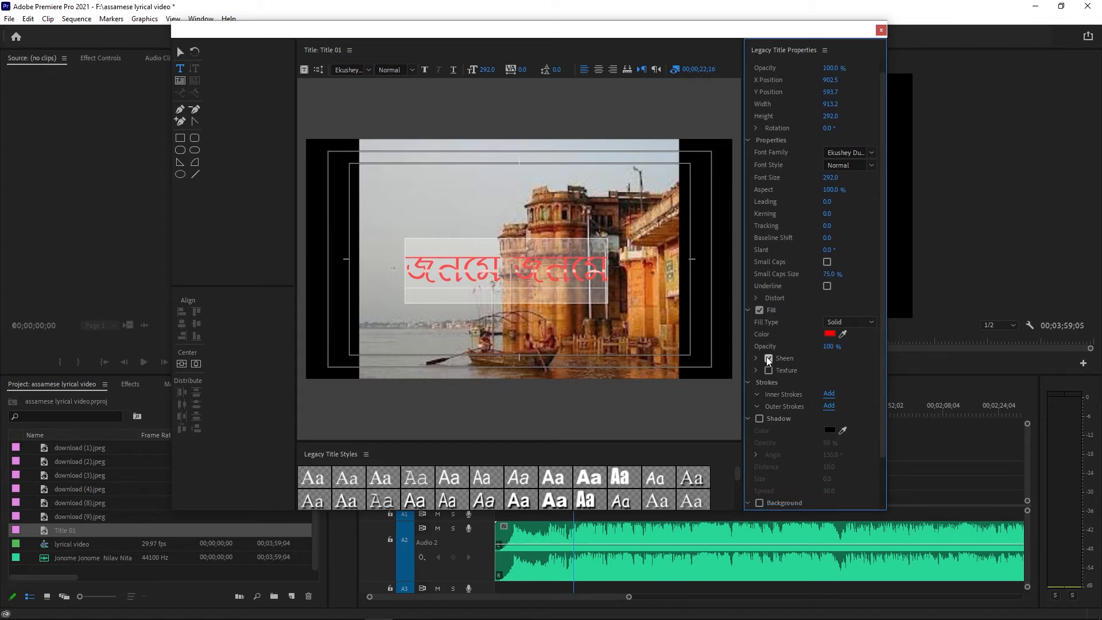
pyautogui.click(756, 358)
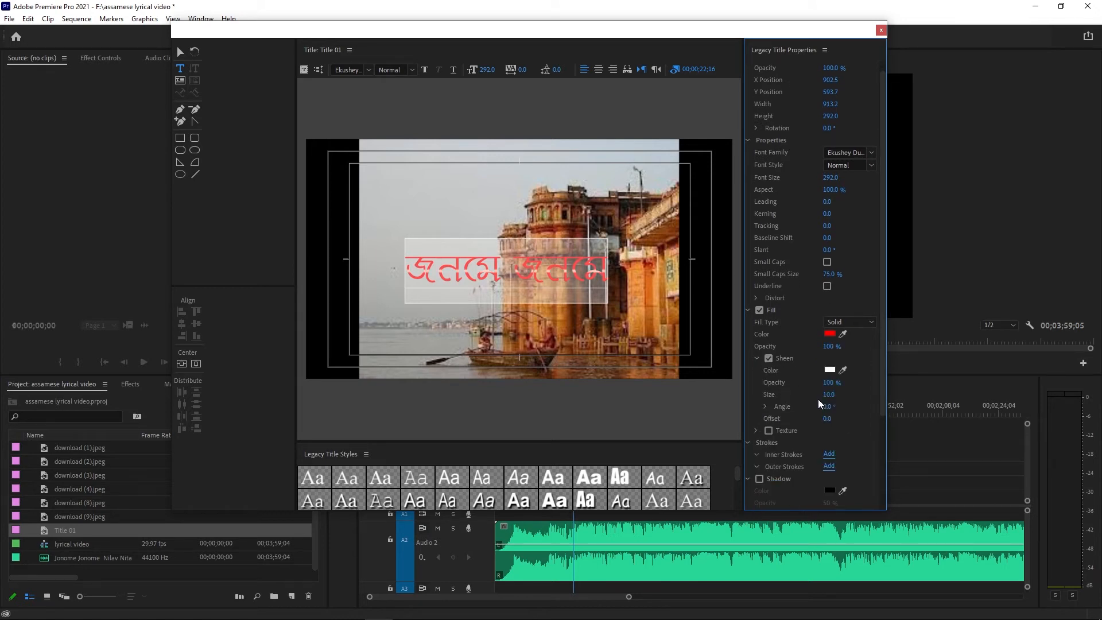
pyautogui.moveTo(829, 394)
pyautogui.mouseDown()
pyautogui.moveTo(867, 395)
pyautogui.moveTo(828, 394)
pyautogui.mouseUp()
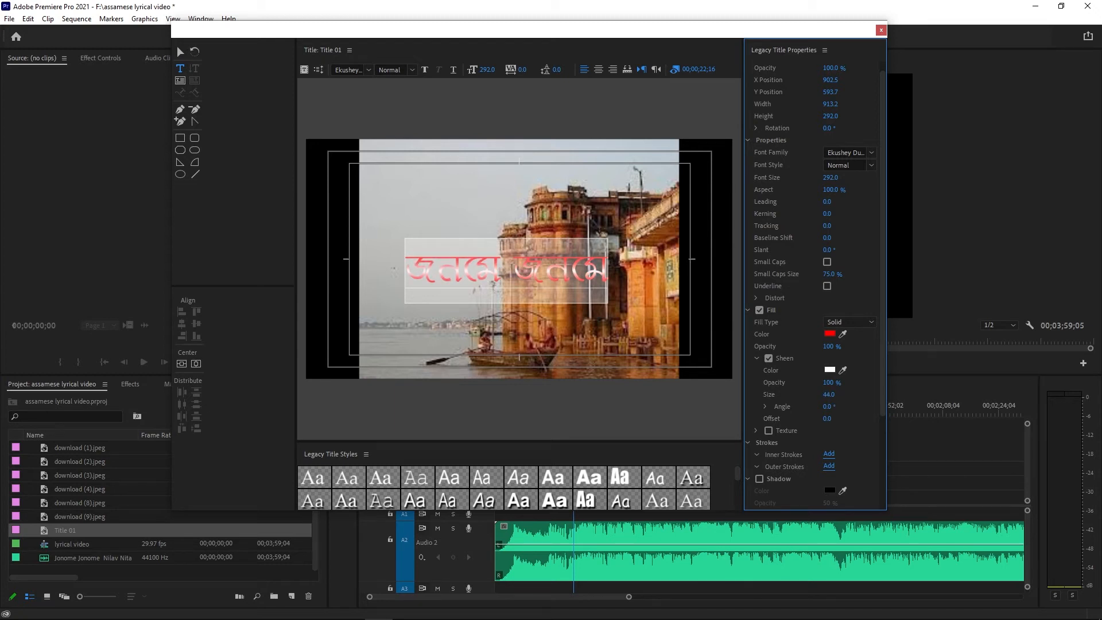
# Step: Try a yellow sheen color and a sheen size of 42, and switch the sheen off
pyautogui.click(831, 370)
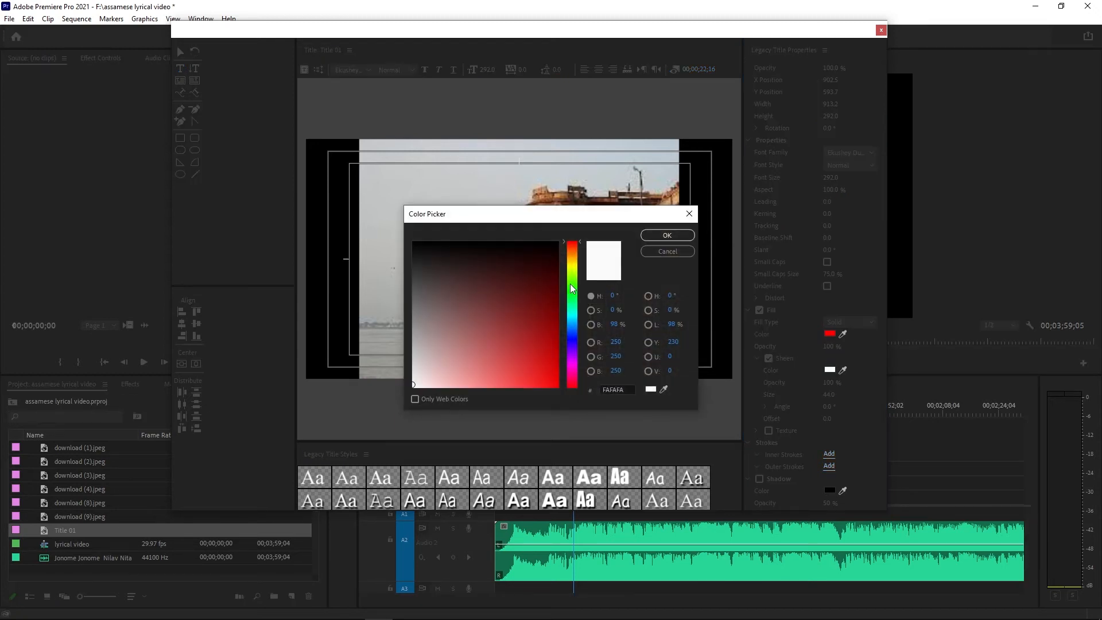
pyautogui.click(572, 263)
pyautogui.click(552, 379)
pyautogui.click(667, 236)
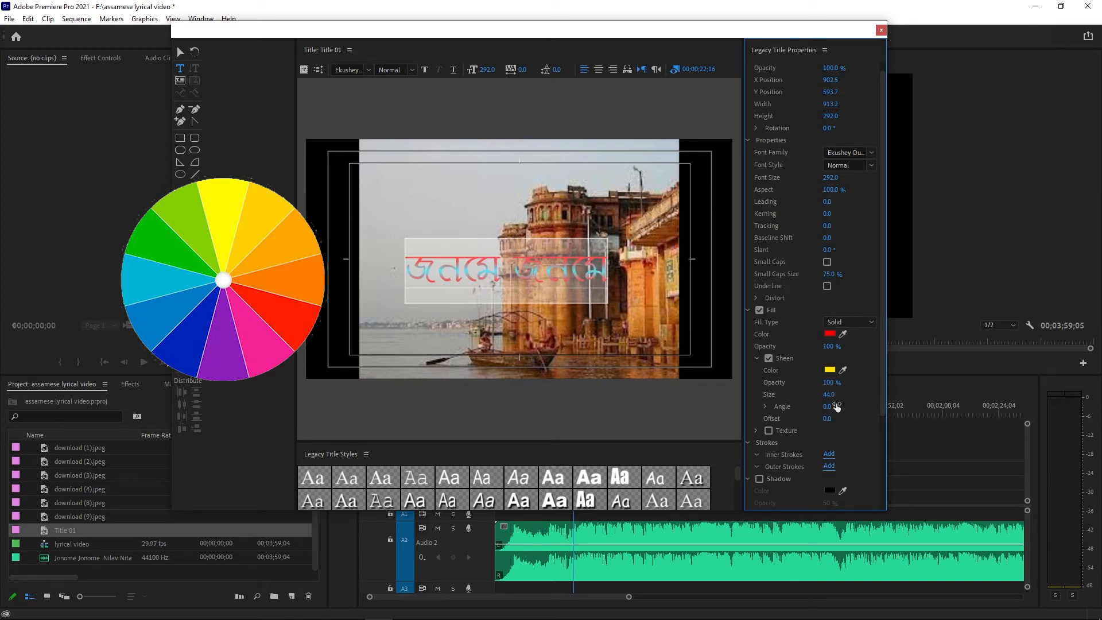
pyautogui.moveTo(832, 397)
pyautogui.mouseDown()
pyautogui.moveTo(846, 398)
pyautogui.moveTo(818, 397)
pyautogui.mouseUp()
pyautogui.click(769, 358)
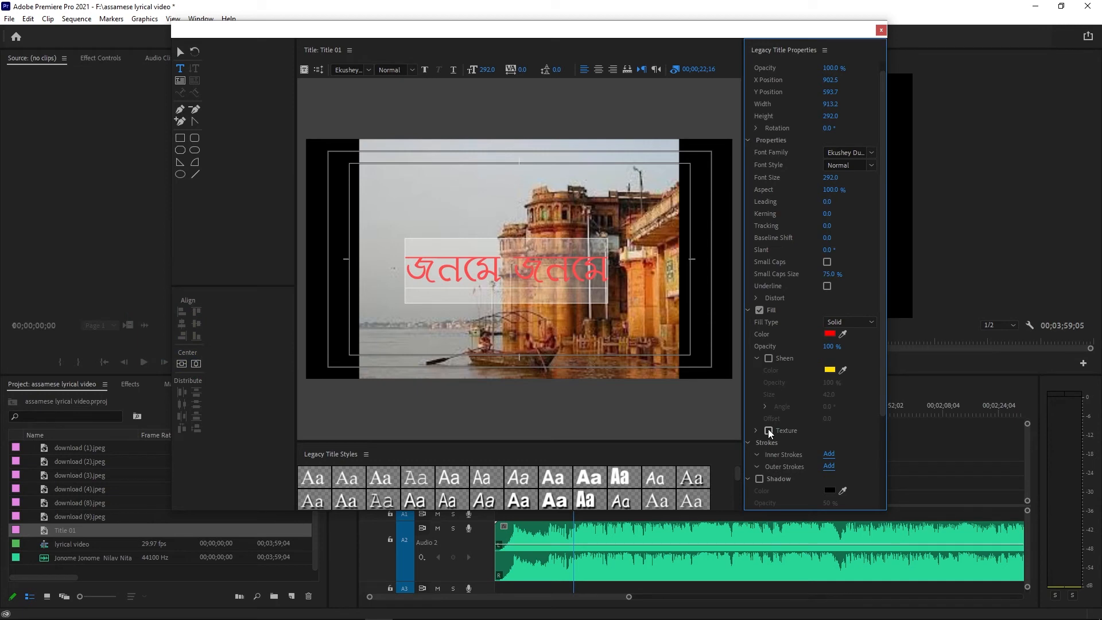
# Step: Enable Texture on the lyric text's fill and open the texture image selection
pyautogui.scroll(-1, 775, 433)
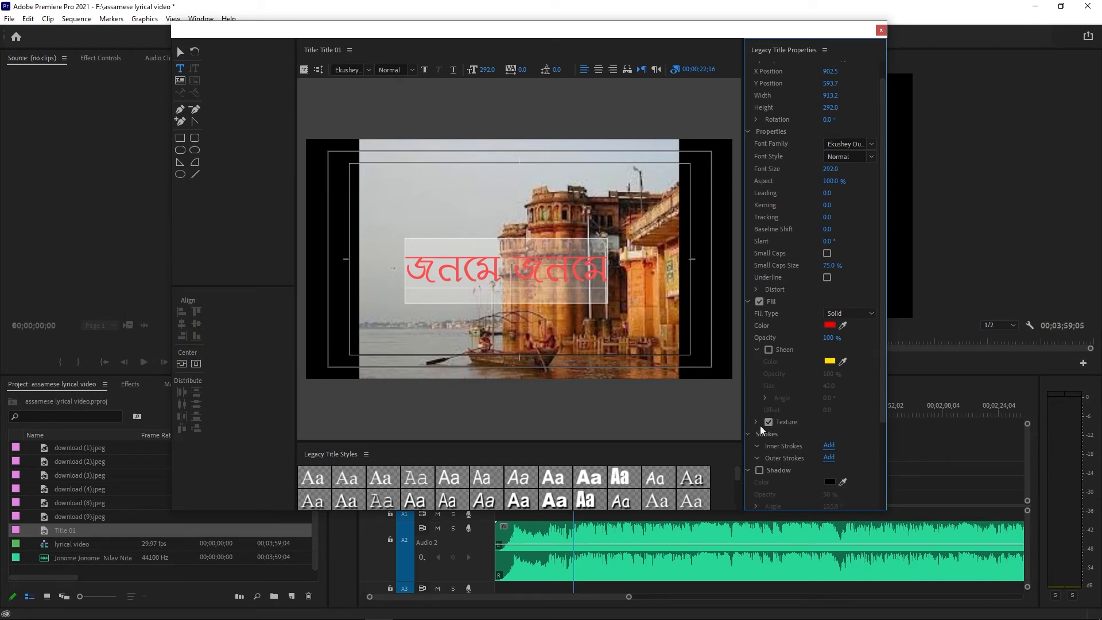
pyautogui.click(756, 422)
pyautogui.scroll(-1, 805, 412)
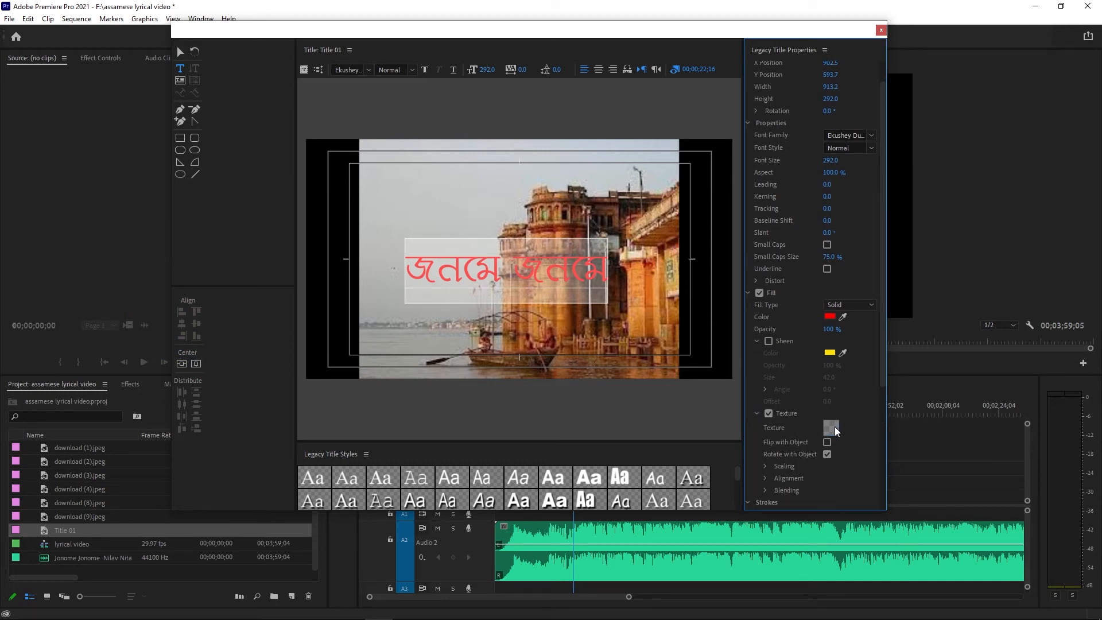
pyautogui.click(834, 428)
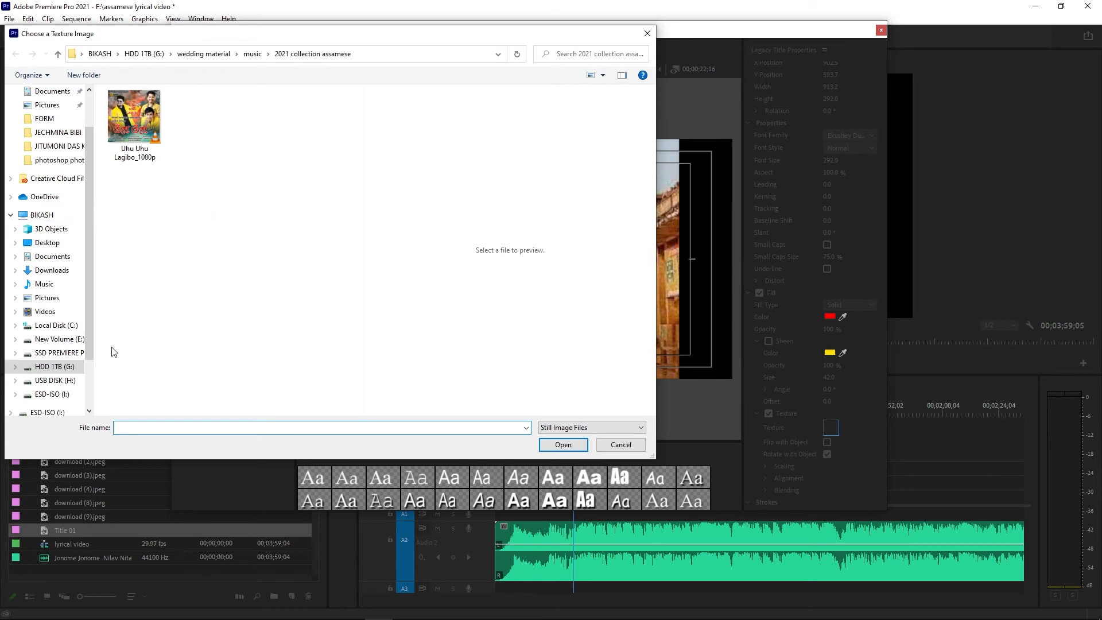
# Step: Apply an orange-toned image from the photo folder of wedding material on HDD 1TB (G:) as the text's texture
pyautogui.click(55, 367)
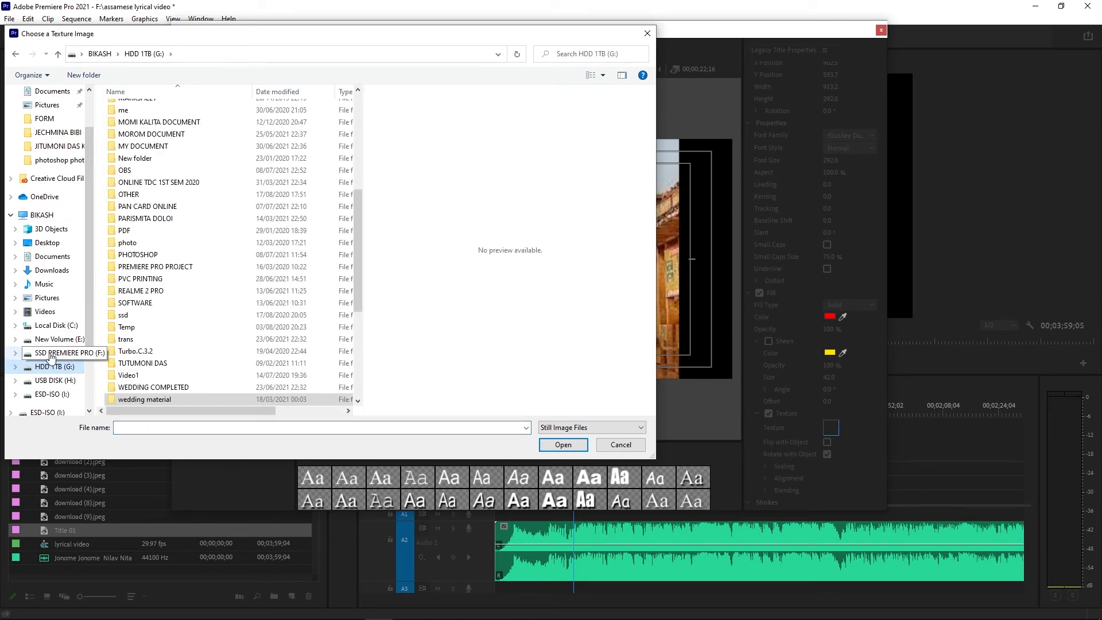
pyautogui.click(51, 356)
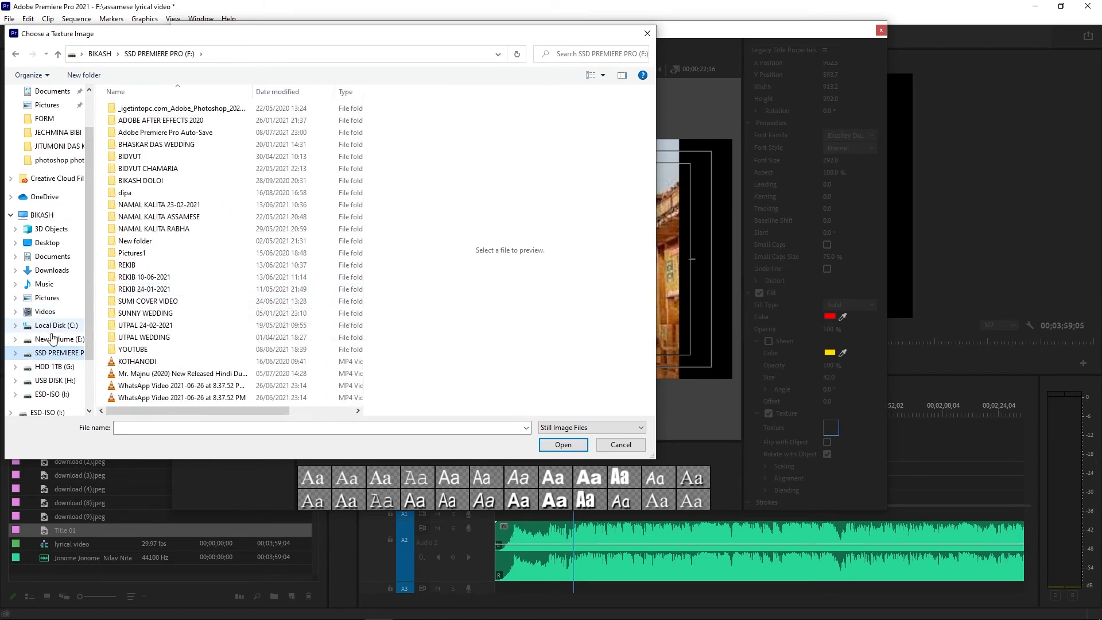
pyautogui.click(55, 367)
pyautogui.scroll(-10, 207, 282)
pyautogui.click(189, 279)
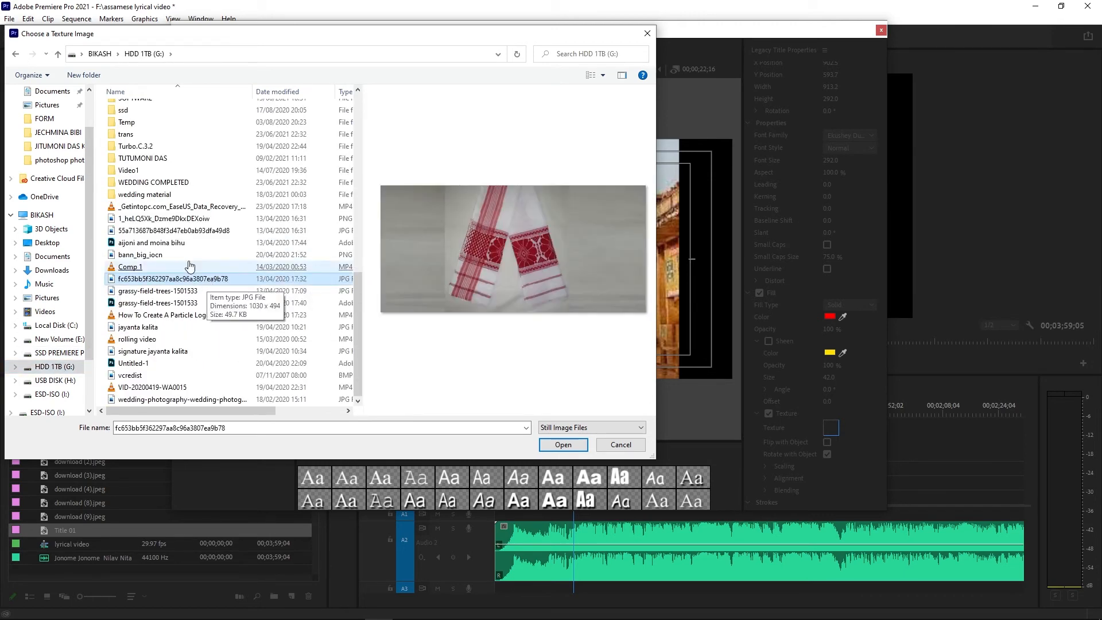
pyautogui.doubleClick(168, 195)
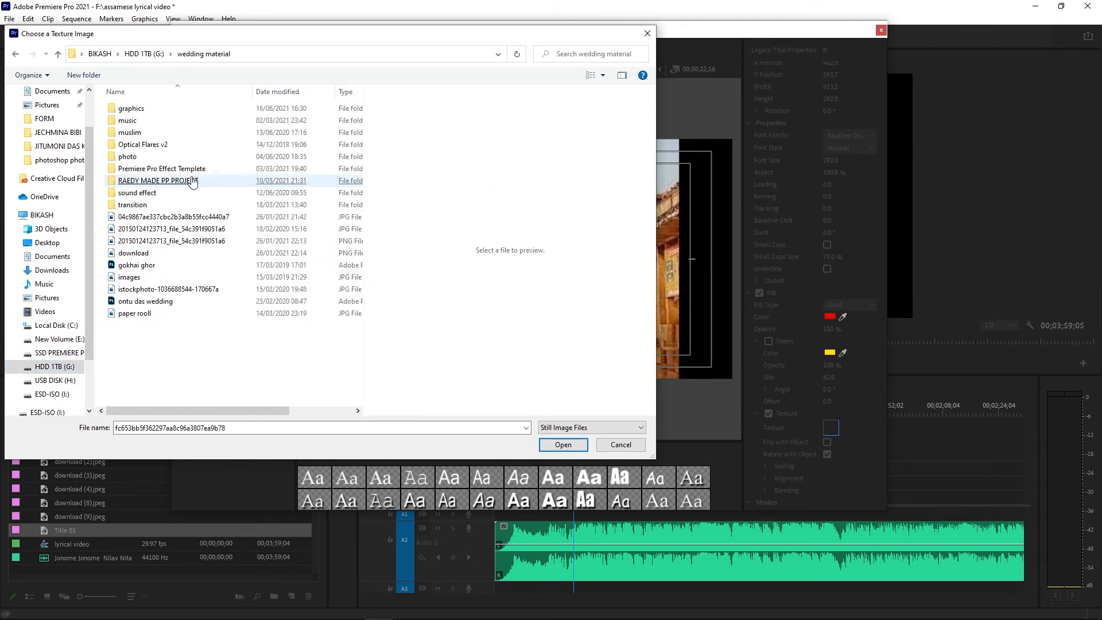
pyautogui.doubleClick(168, 159)
pyautogui.doubleClick(135, 124)
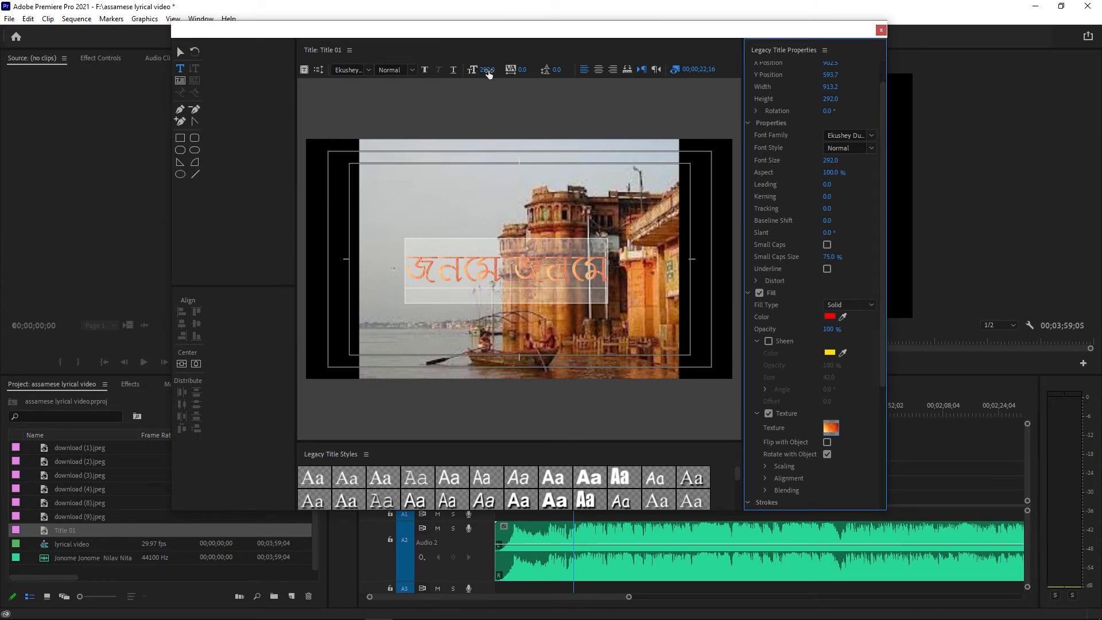
# Step: Set the lyric text's font size to 383 and switch off the texture on its fill
pyautogui.moveTo(488, 70)
pyautogui.mouseDown()
pyautogui.moveTo(552, 70)
pyautogui.moveTo(509, 70)
pyautogui.mouseUp()
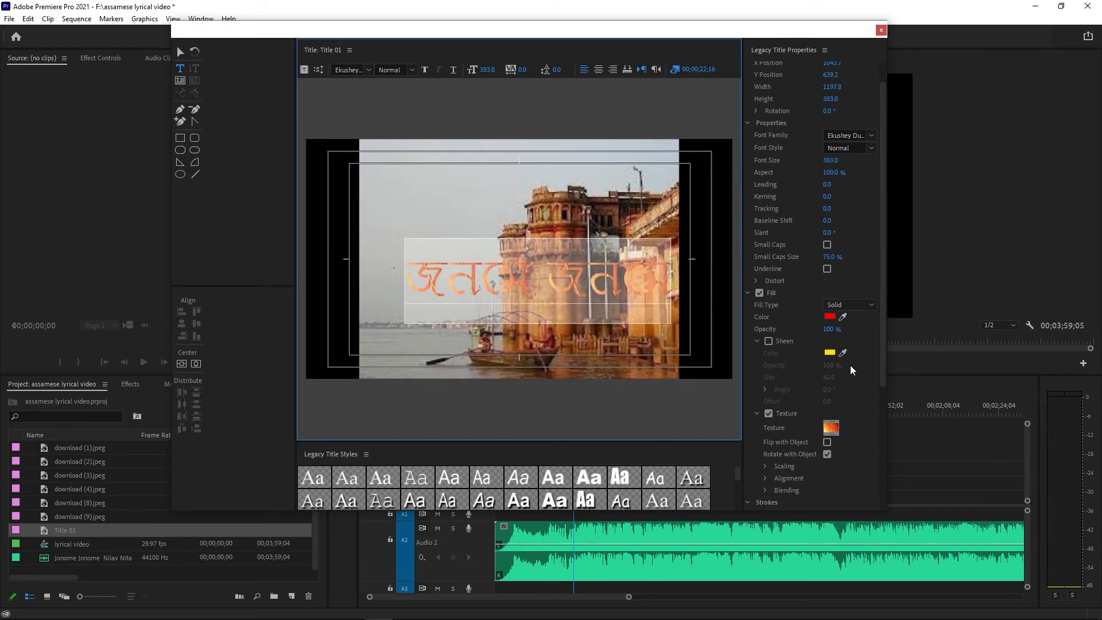
pyautogui.scroll(-1, 862, 378)
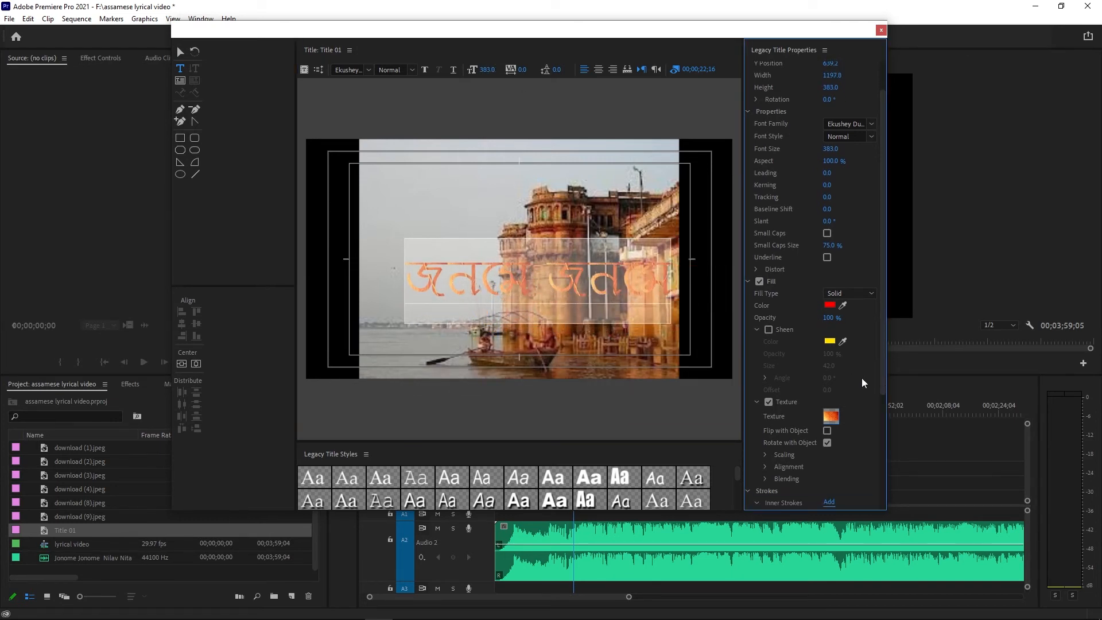
pyautogui.click(774, 396)
pyautogui.scroll(-3, 847, 387)
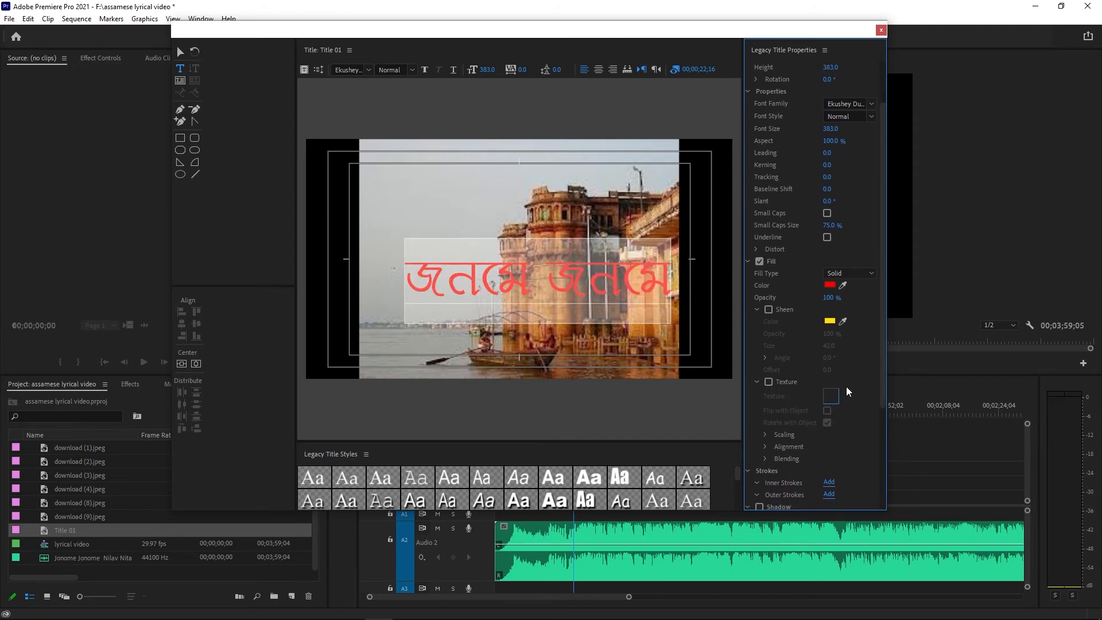
# Step: Look through the texture scaling, stroke, shadow and background settings of the lyric text
pyautogui.click(766, 424)
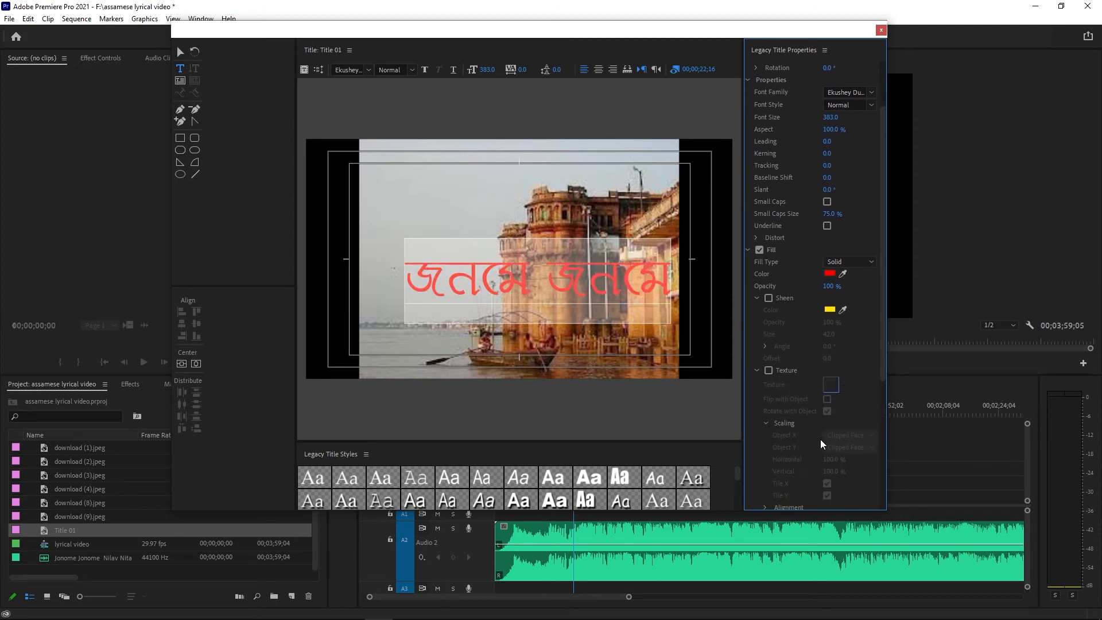
pyautogui.click(768, 423)
pyautogui.scroll(-3, 794, 402)
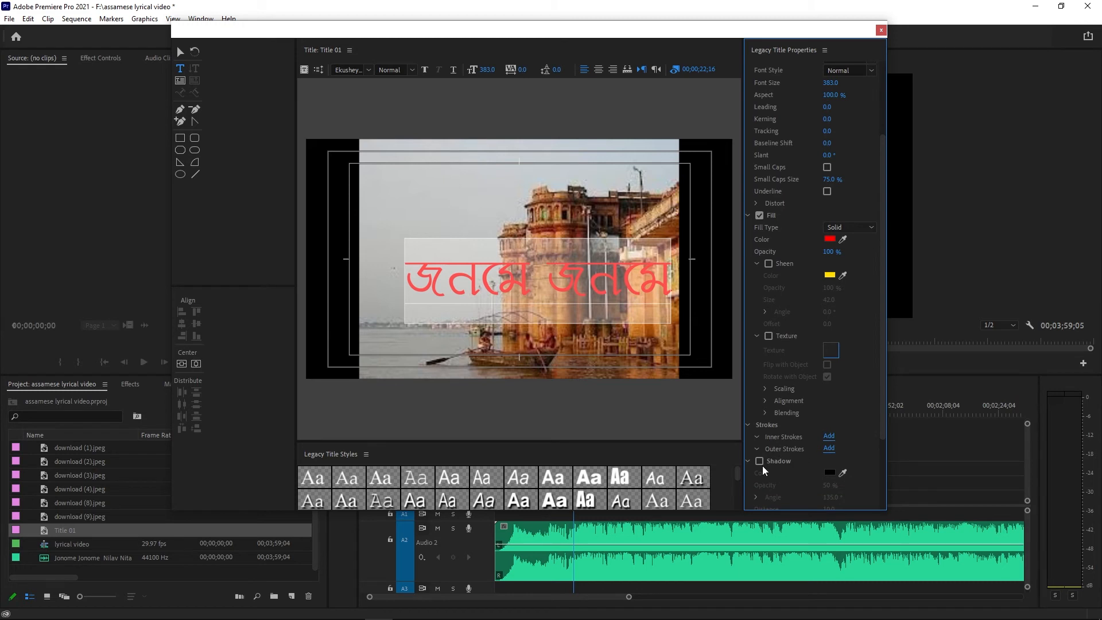
pyautogui.click(759, 463)
pyautogui.click(761, 463)
pyautogui.scroll(-2, 781, 454)
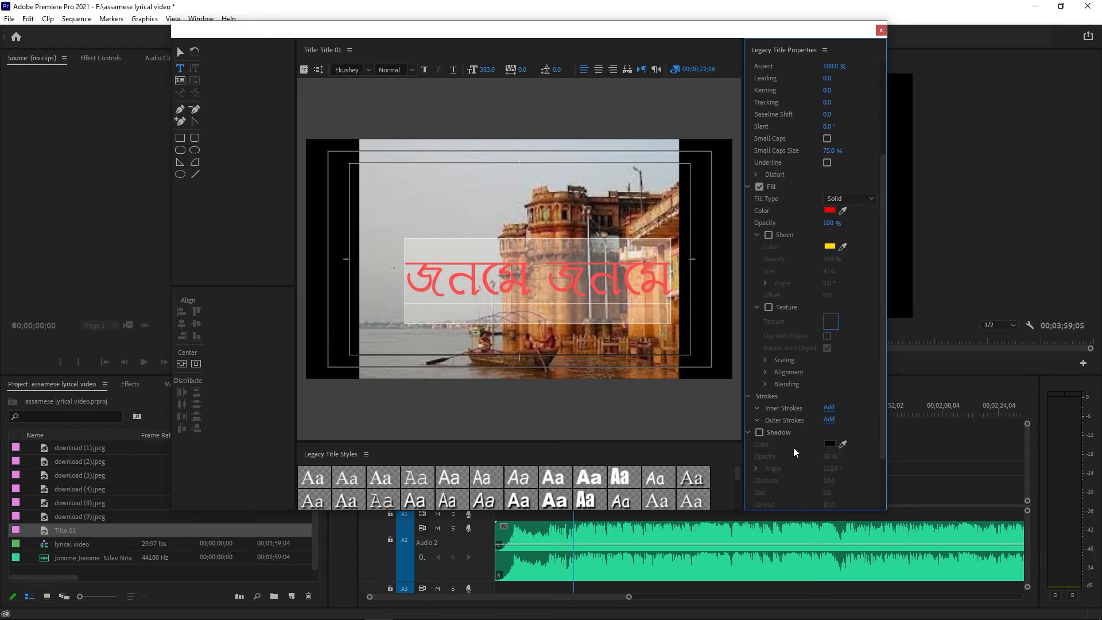
pyautogui.scroll(-5, 795, 448)
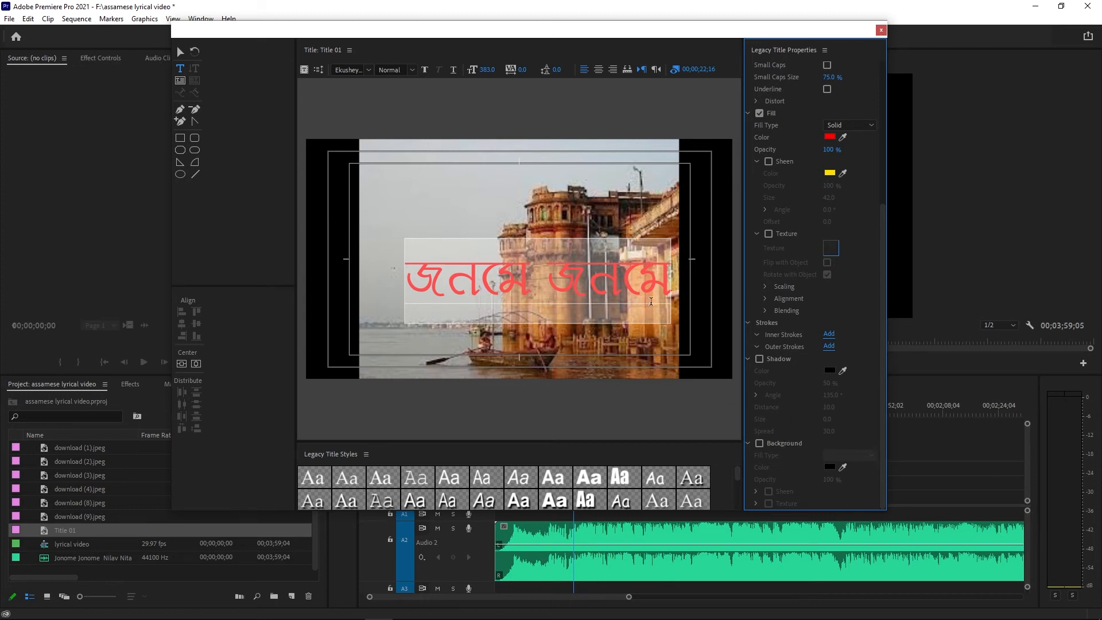
# Step: Close the title editor and move the sequence playhead to 00;00;27;03
pyautogui.click(661, 269)
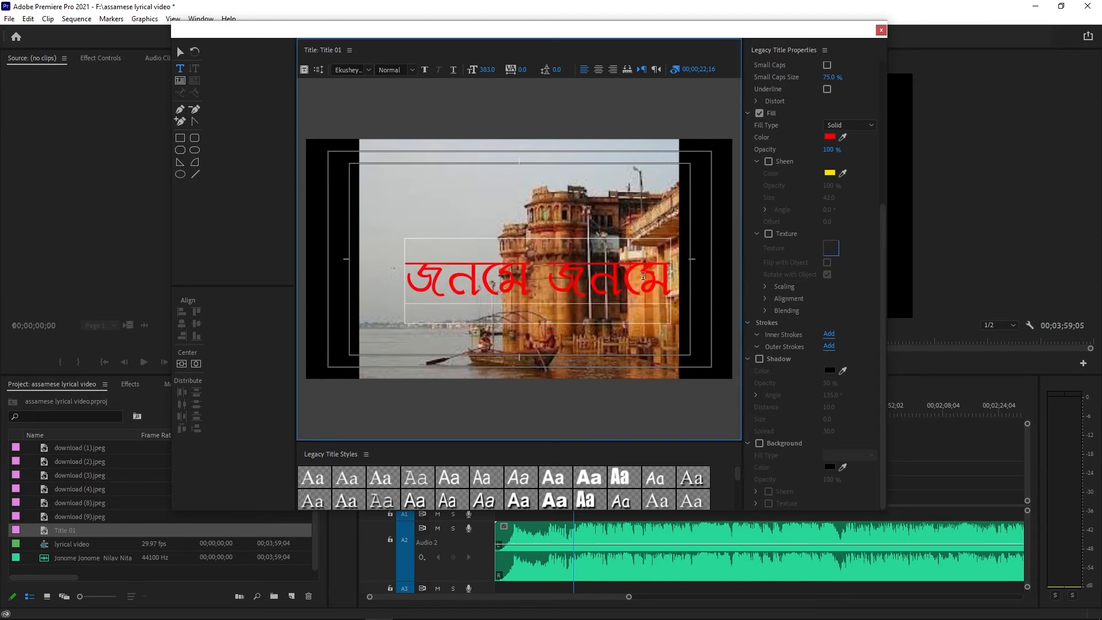
pyautogui.click(881, 31)
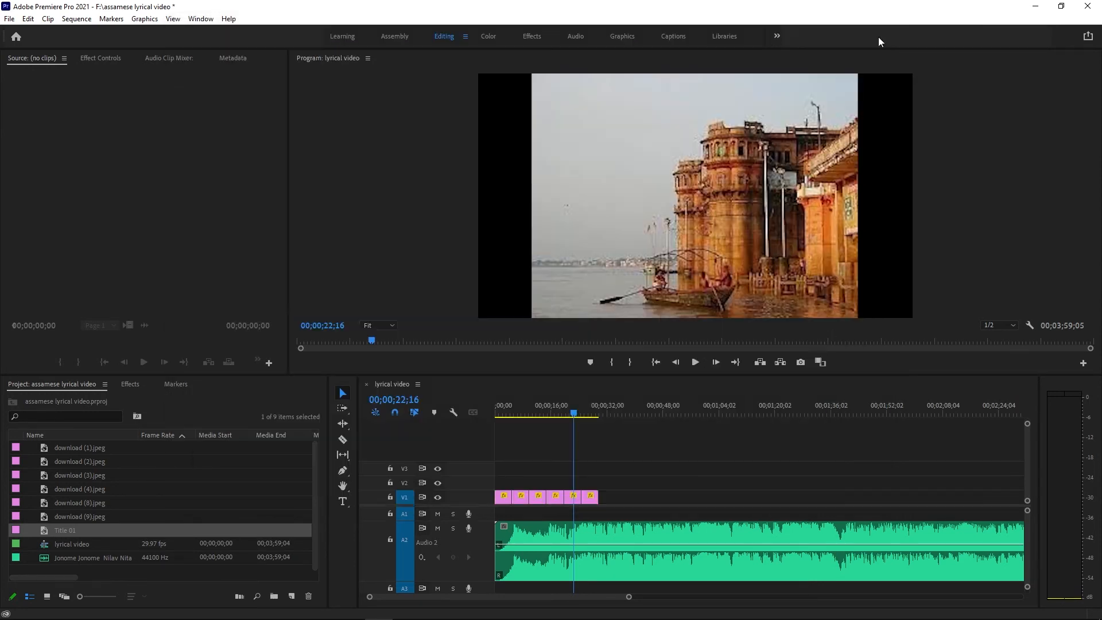
pyautogui.scroll(-3, 405, 456)
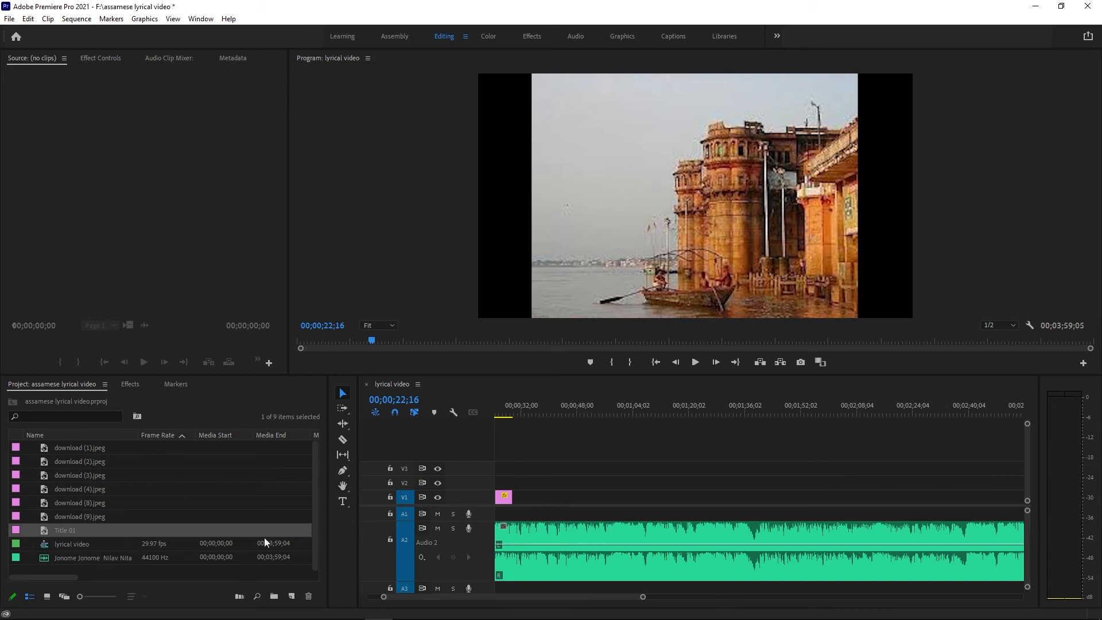
pyautogui.scroll(-4, 608, 473)
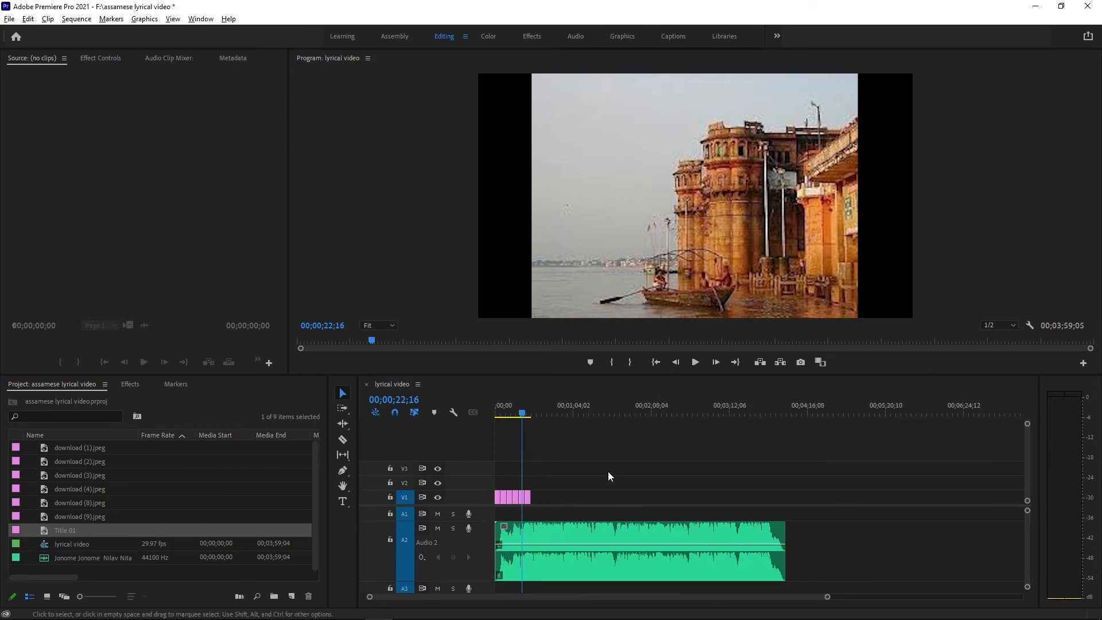
pyautogui.click(515, 412)
pyautogui.click(519, 418)
# Step: Place Title 01 on video track V2 above the download (1).jpeg clip at the end of the images
pyautogui.scroll(3, 487, 511)
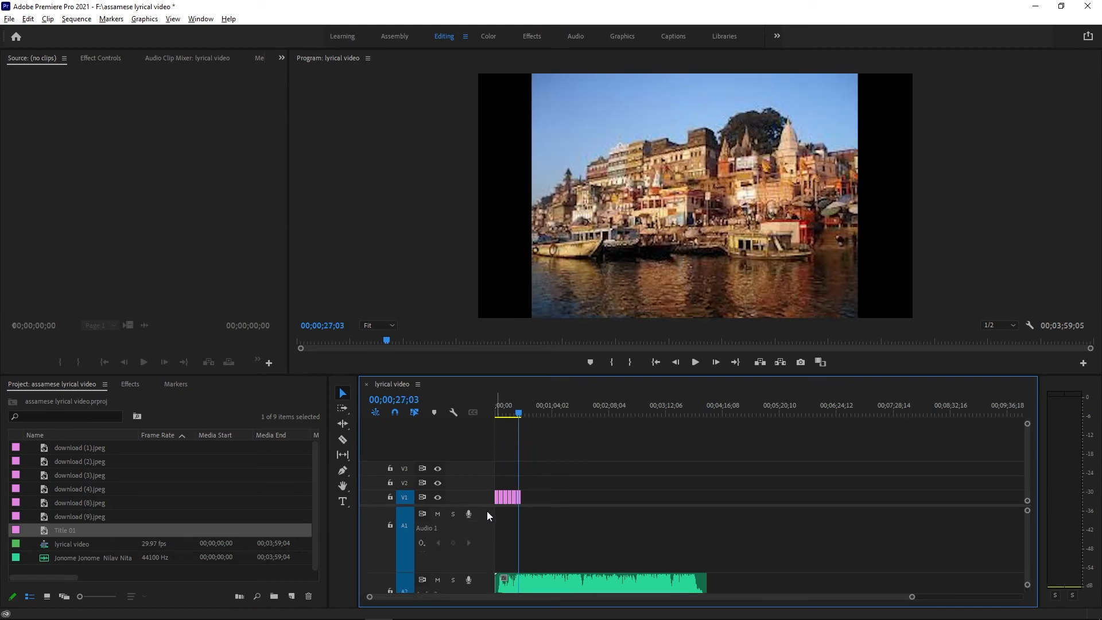
pyautogui.scroll(-2, 459, 527)
pyautogui.scroll(8, 505, 484)
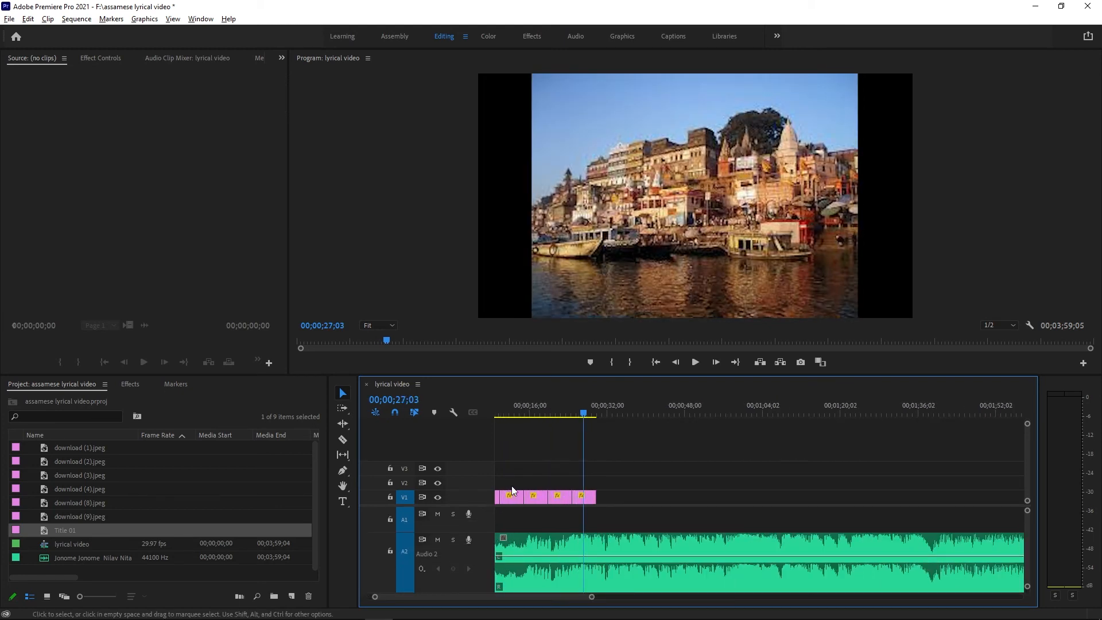
pyautogui.moveTo(55, 537); pyautogui.dragTo(687, 483)
pyautogui.scroll(3, 680, 463)
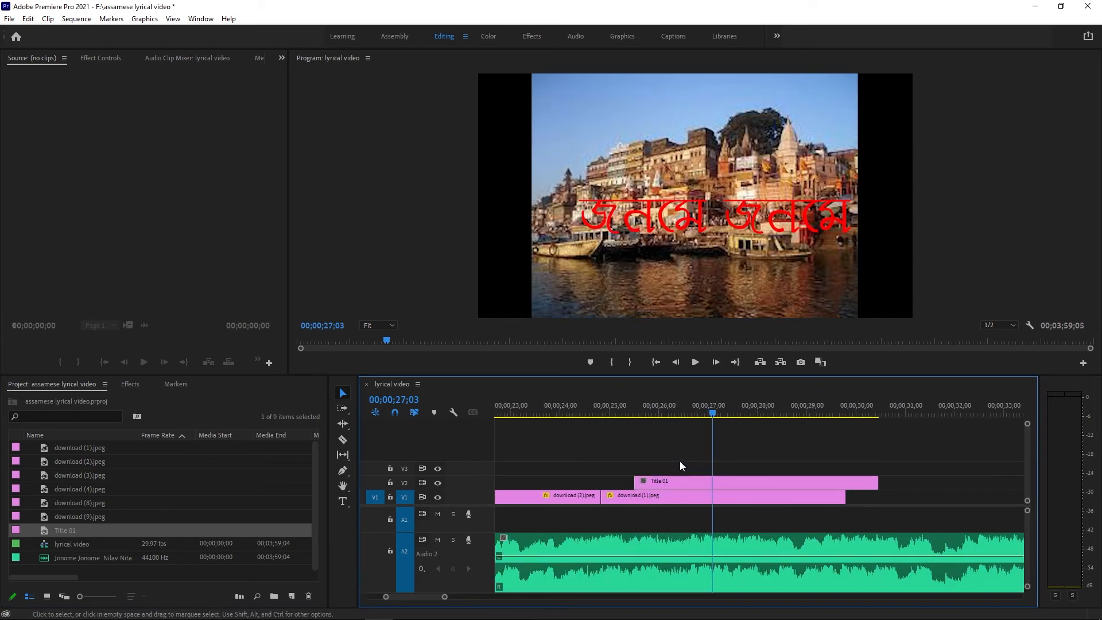
# Step: Align the Title 01 clip with the download (1).jpeg clip beneath it and move the playhead to 00;00;25;16
pyautogui.click(732, 485)
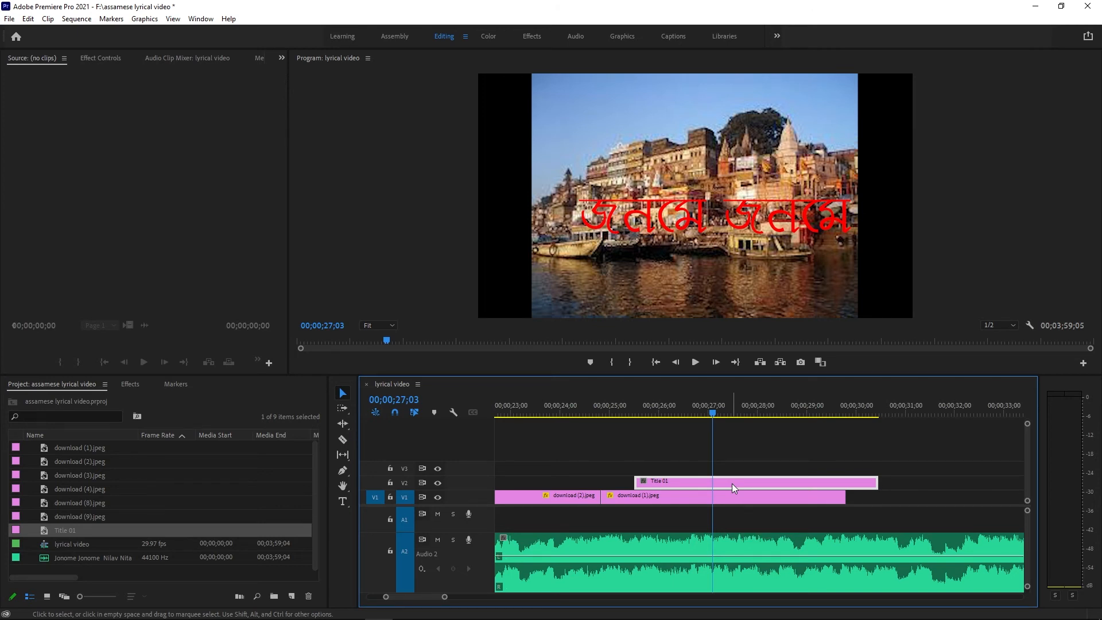
pyautogui.scroll(2, 701, 464)
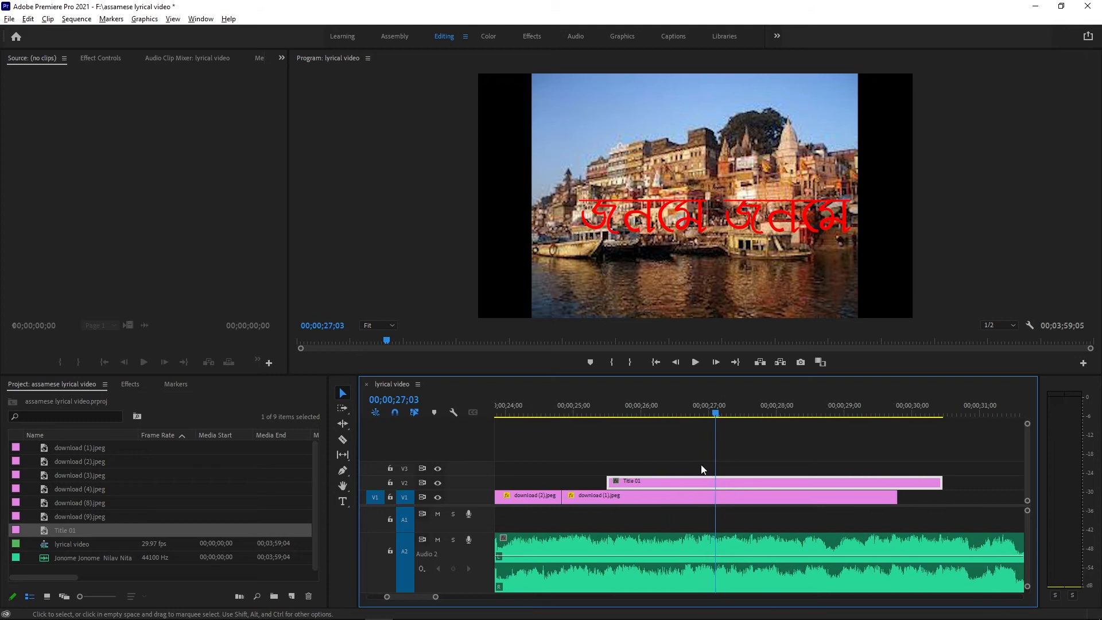
pyautogui.scroll(-2, 701, 464)
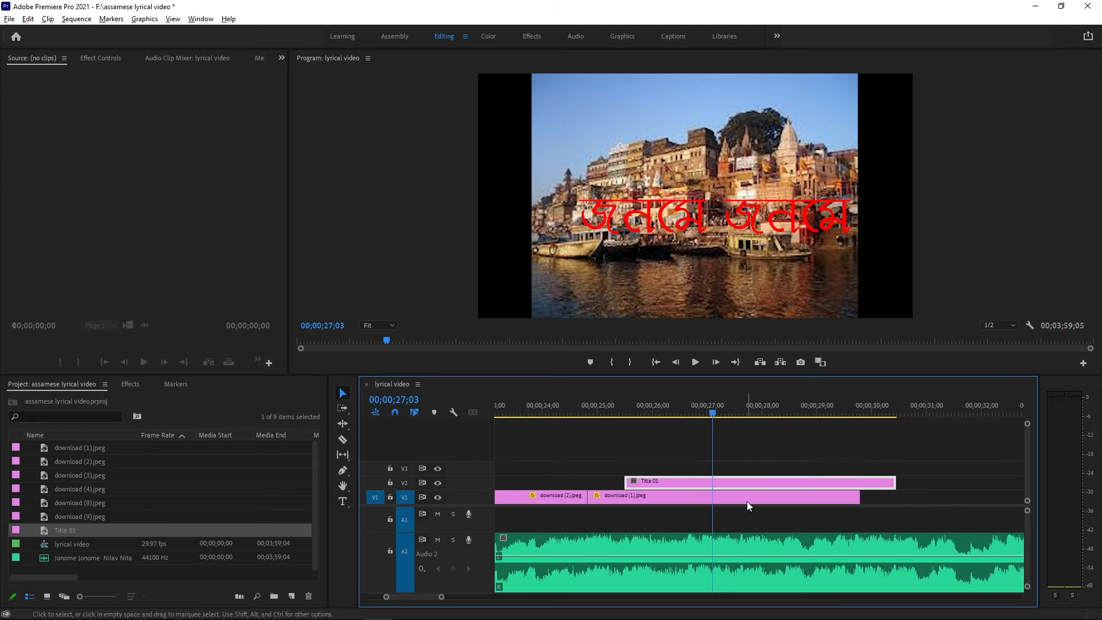
pyautogui.press('alt')
pyautogui.scroll(-2, 709, 481)
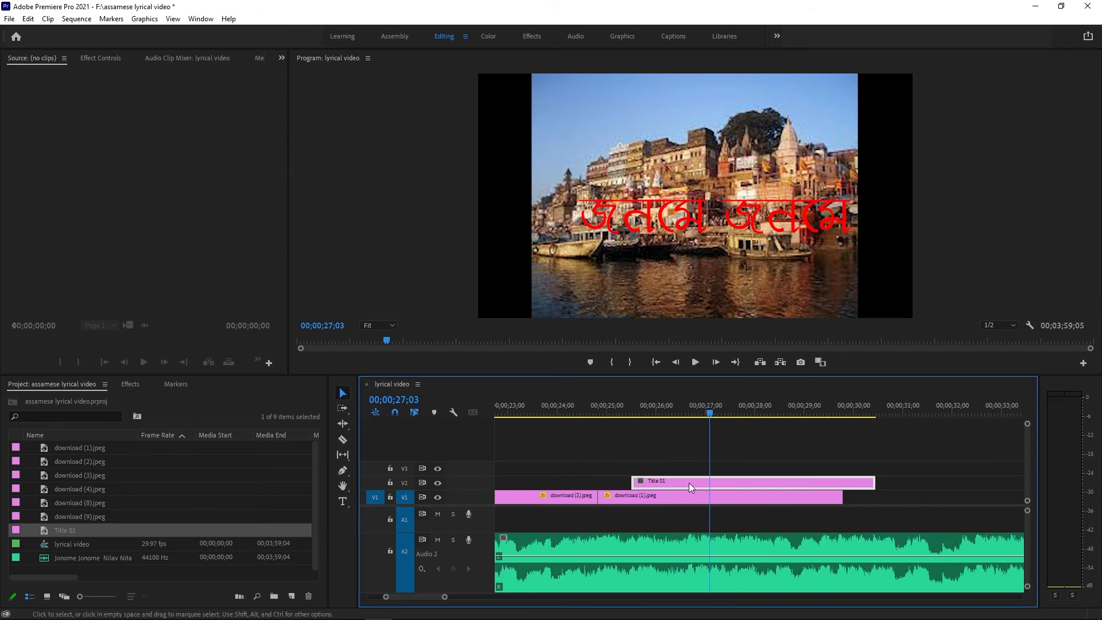
pyautogui.scroll(-2, 692, 486)
pyautogui.moveTo(711, 483); pyautogui.dragTo(698, 484)
pyautogui.moveTo(701, 405); pyautogui.dragTo(664, 417)
# Step: Search the effects for "transform" and apply the Distort Transform effect to the Title 01 clip
pyautogui.click(140, 384)
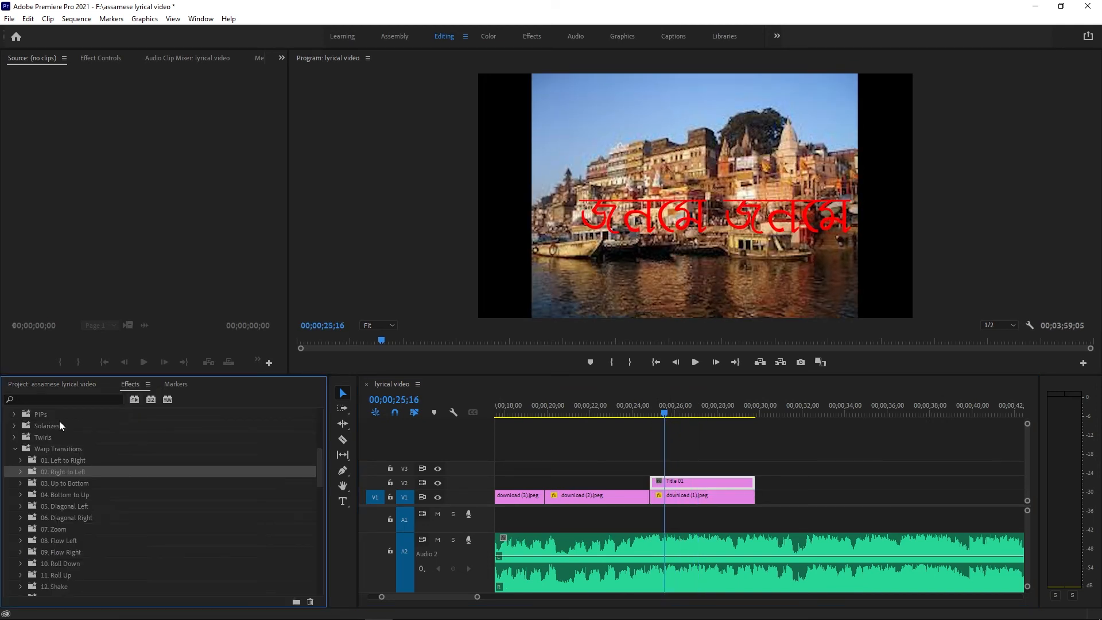
pyautogui.click(64, 400)
pyautogui.write('ও')
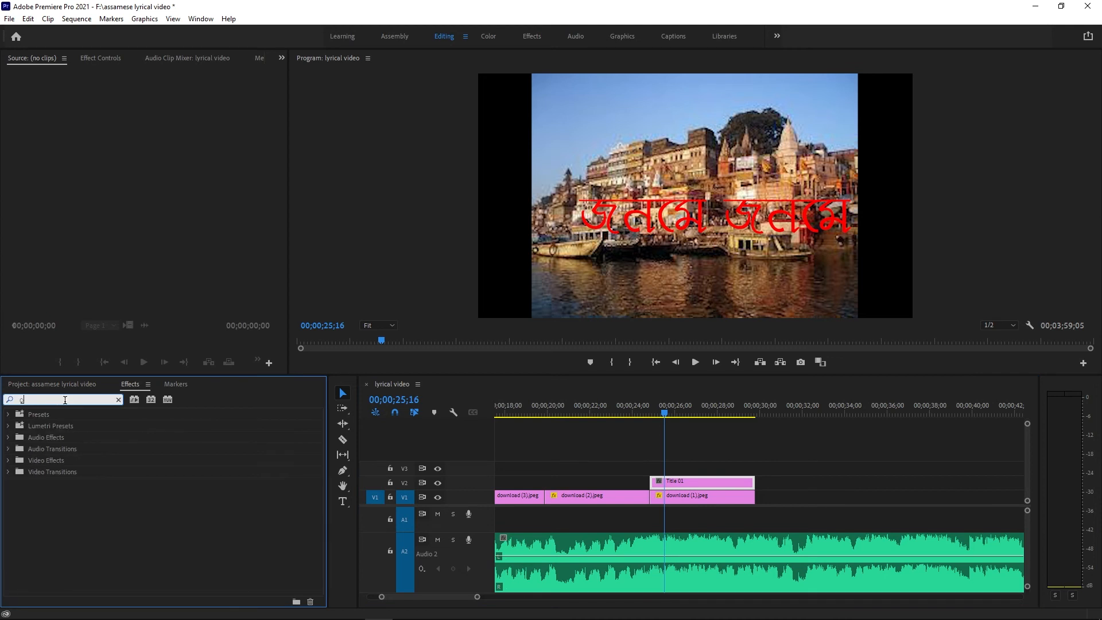
pyautogui.press('super+space')
pyautogui.write('tra')
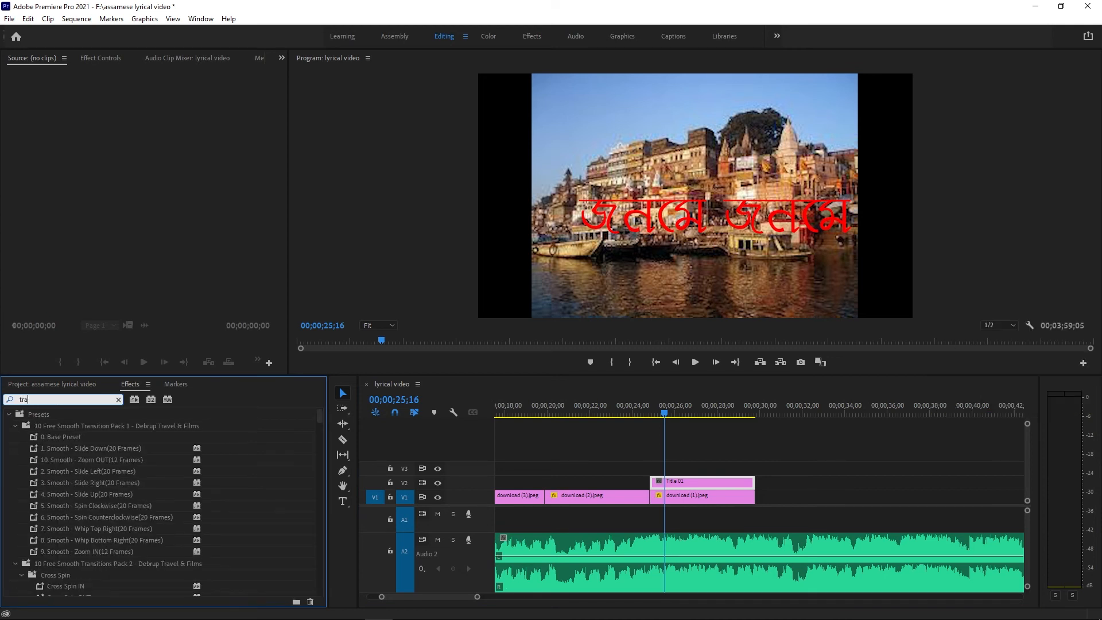
pyautogui.write('nsform')
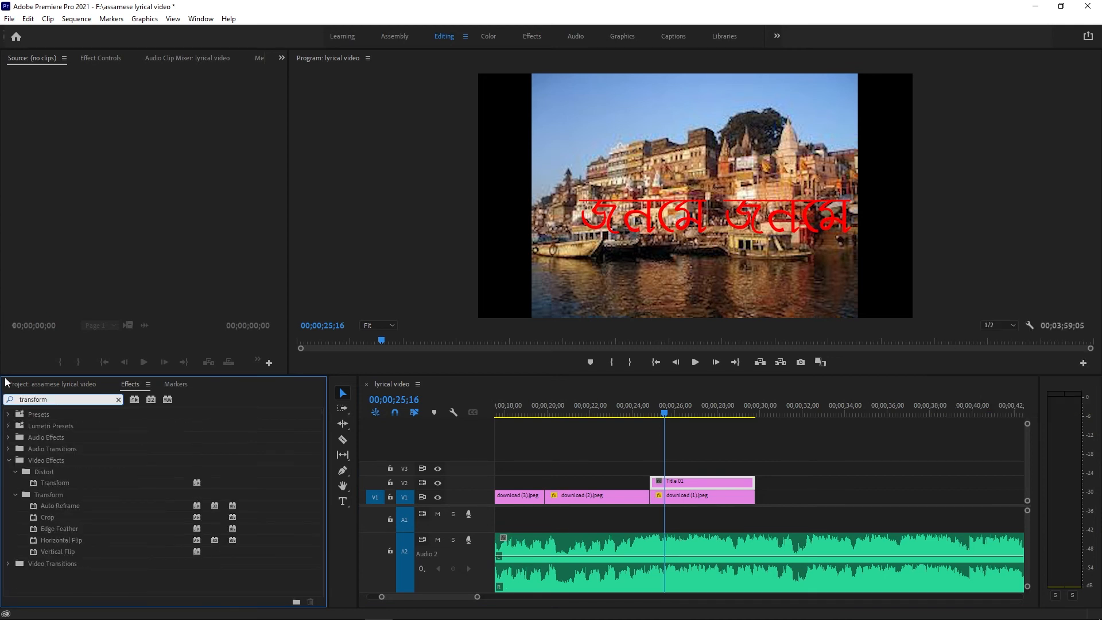
pyautogui.click(56, 467)
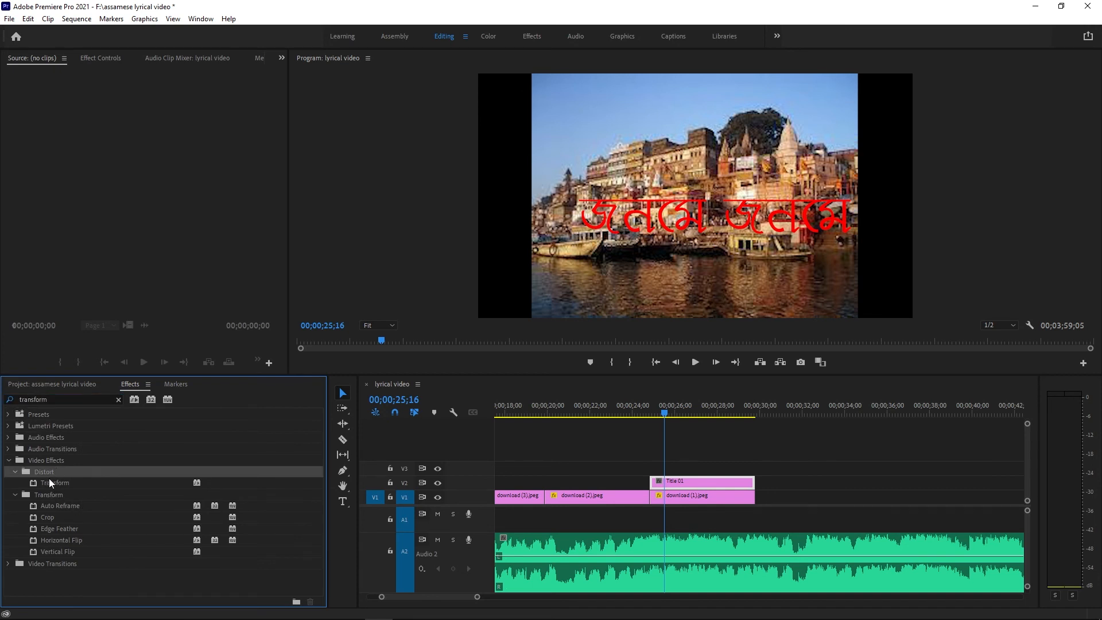
pyautogui.click(55, 484)
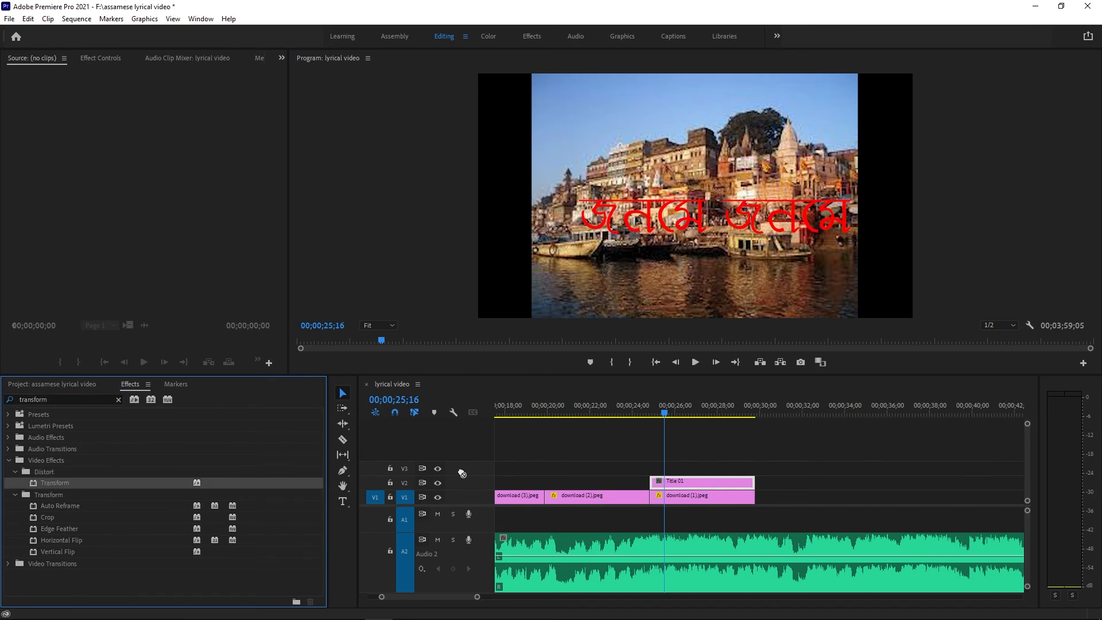
pyautogui.moveTo(49, 484); pyautogui.dragTo(679, 486)
# Step: Enable keyframing for Transform rotation, skew axis and skew on Title 01, and set a 360 shutter angle instead of the composition's
pyautogui.click(100, 58)
pyautogui.scroll(-3, 78, 283)
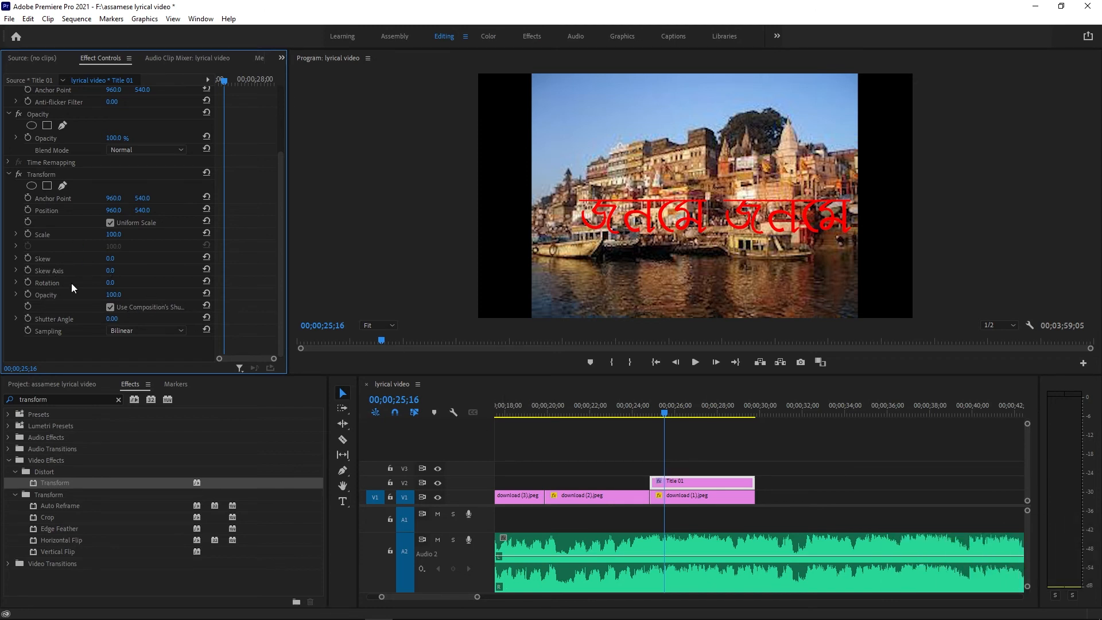
pyautogui.click(27, 283)
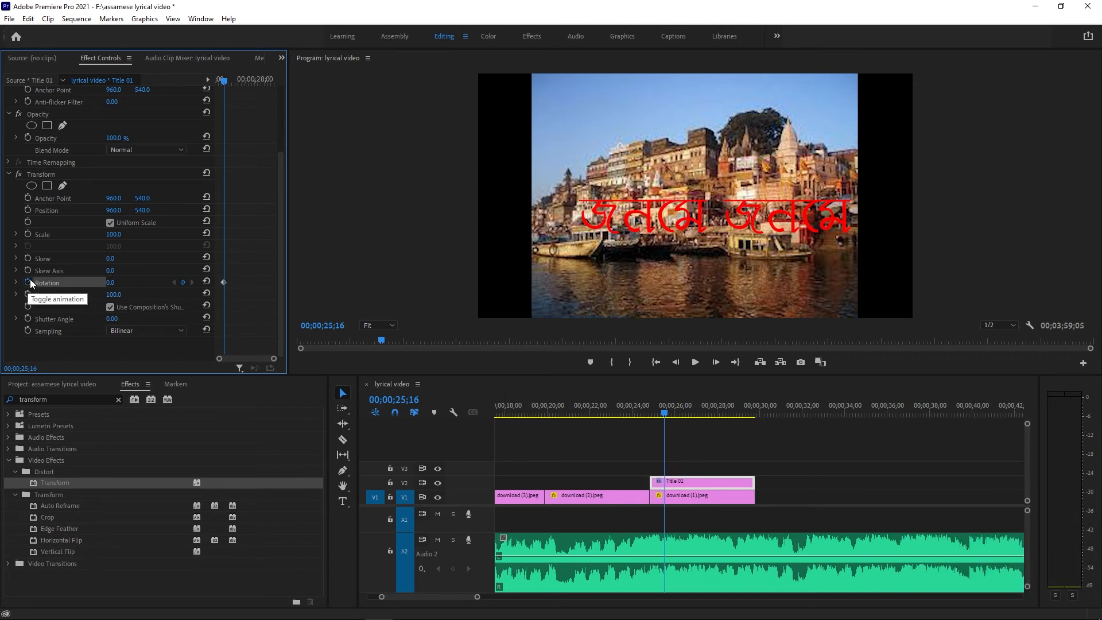
pyautogui.click(30, 271)
pyautogui.click(28, 257)
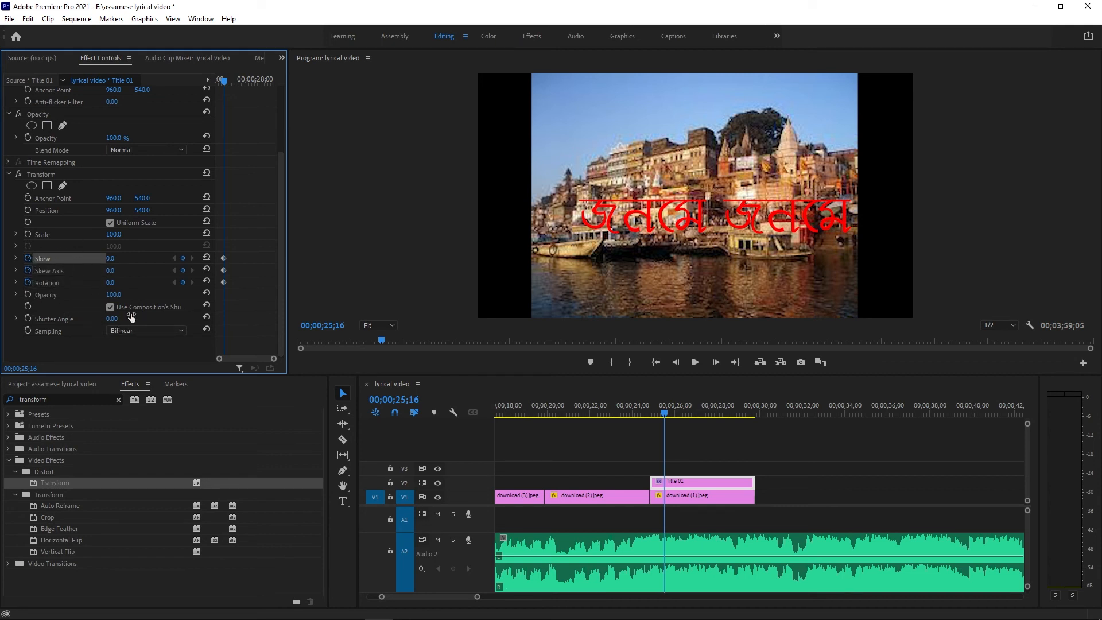
pyautogui.click(111, 308)
pyautogui.scroll(2, 67, 272)
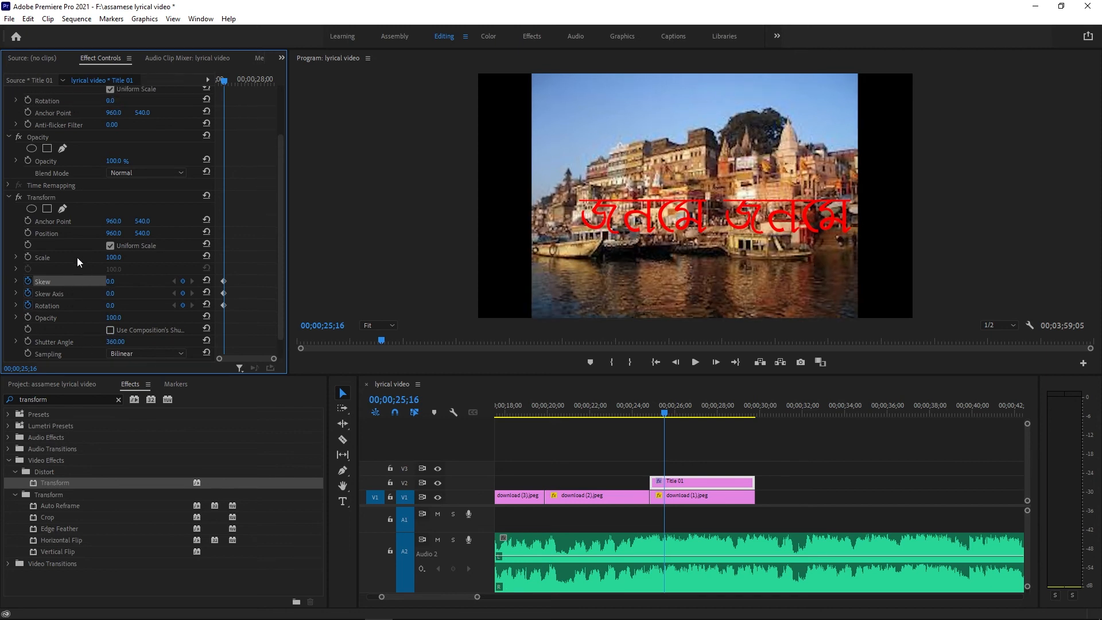
# Step: Keyframe the title's Transform position from X -732 at 00;00;25;16 to the default X 960 at 00;00;25;20
pyautogui.click(28, 257)
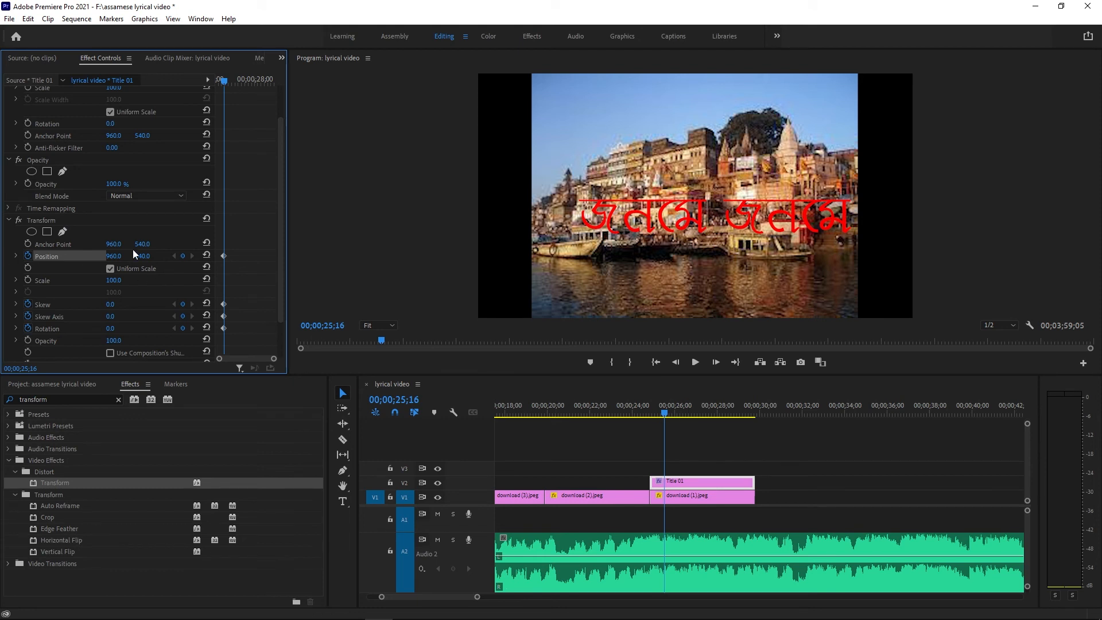
pyautogui.moveTo(114, 256); pyautogui.dragTo(22, 256)
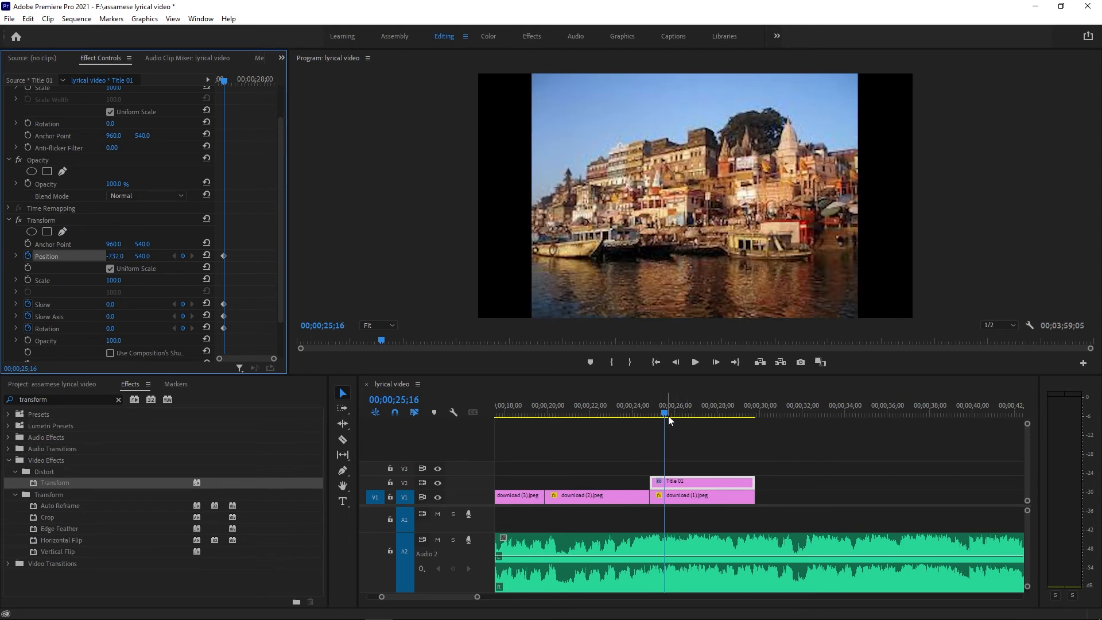
pyautogui.scroll(8, 677, 450)
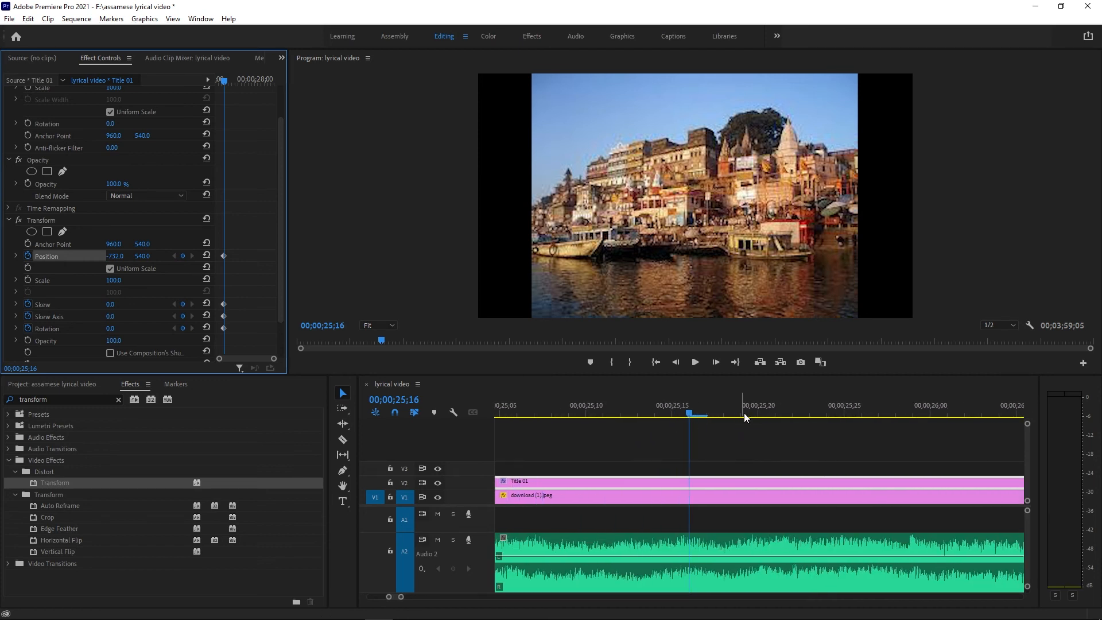
pyautogui.moveTo(688, 414); pyautogui.dragTo(752, 421)
pyautogui.scroll(-5, 770, 423)
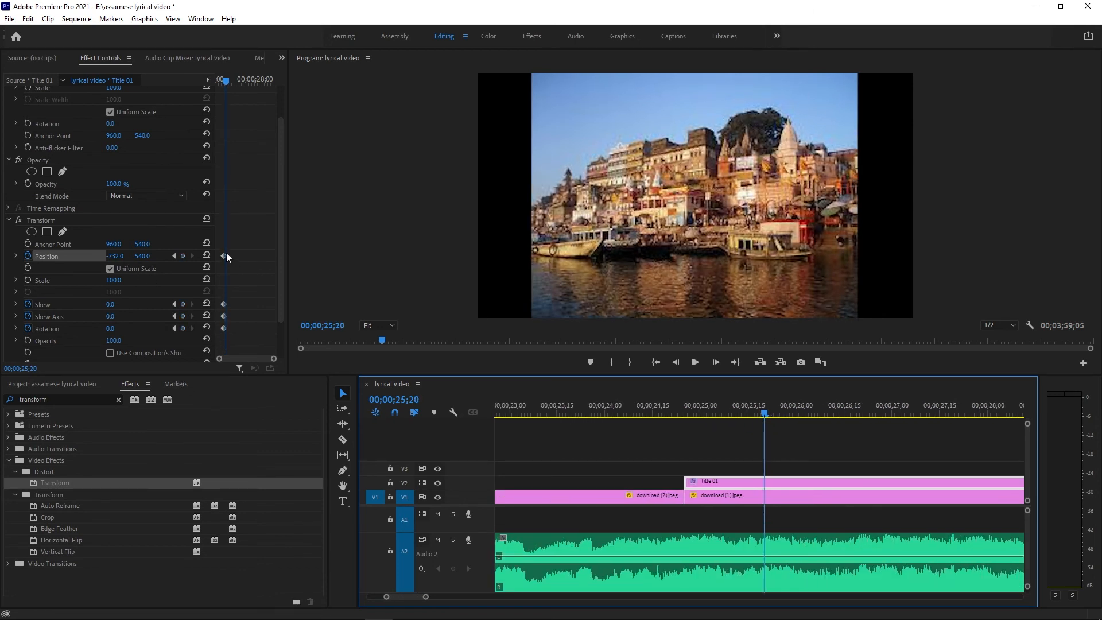
pyautogui.click(208, 255)
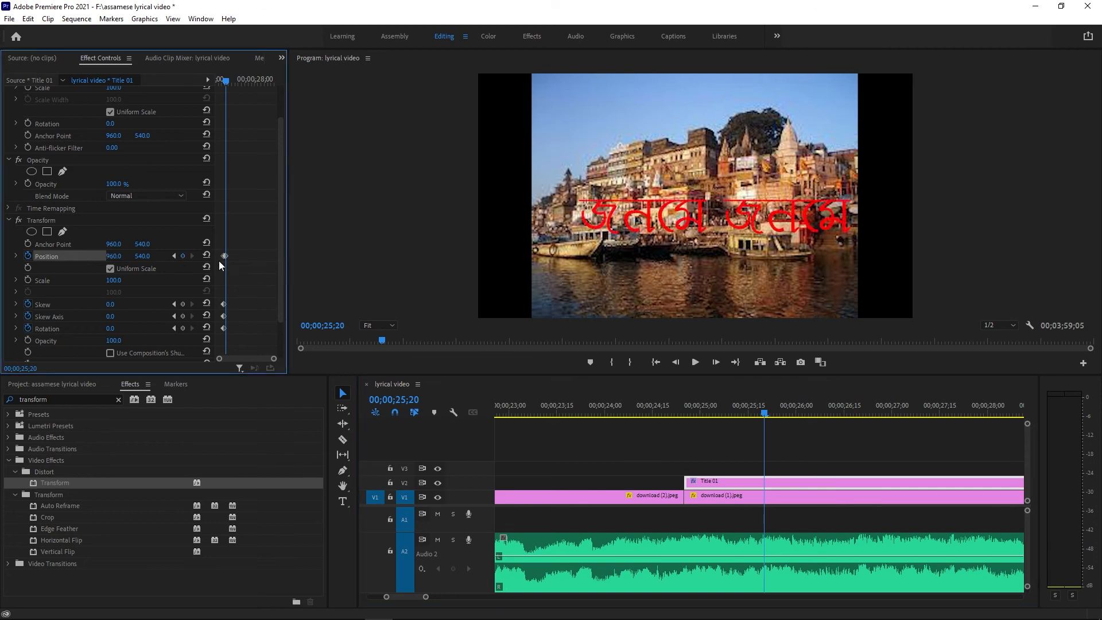
# Step: Set the temporal interpolation of the Title 01 Transform position keyframe at 00;00;25;20 to Ease In
pyautogui.rightClick(225, 255)
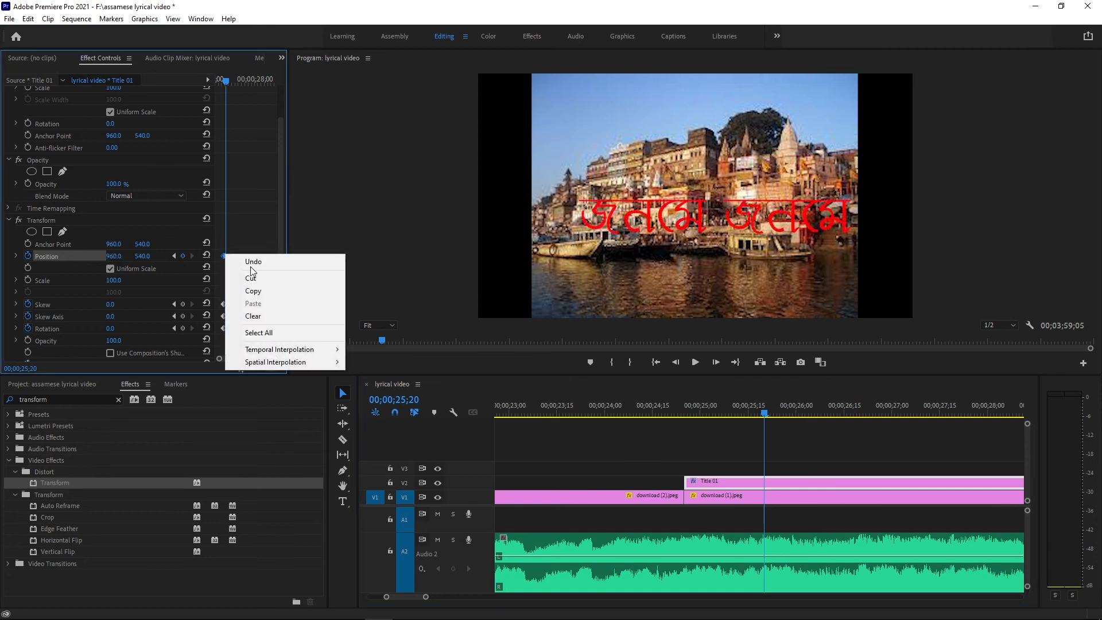
pyautogui.moveTo(310, 349)
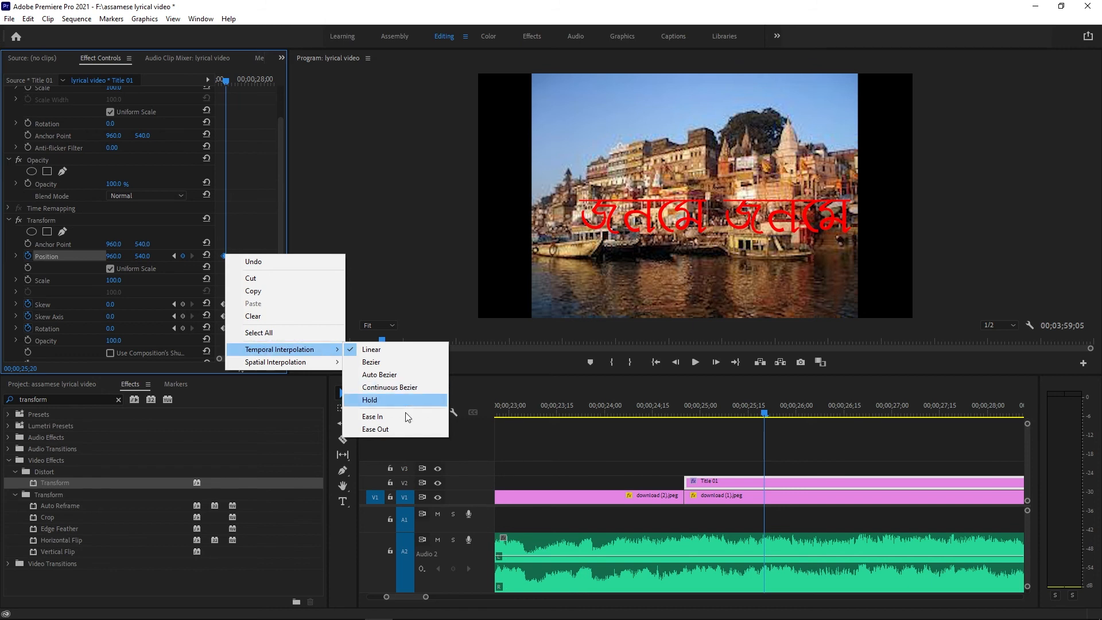
pyautogui.click(428, 418)
# Step: Play back the Title 01 entrance from before the position keyframes and inspect its motion blur at 00;00;25;17
pyautogui.scroll(-4, 721, 457)
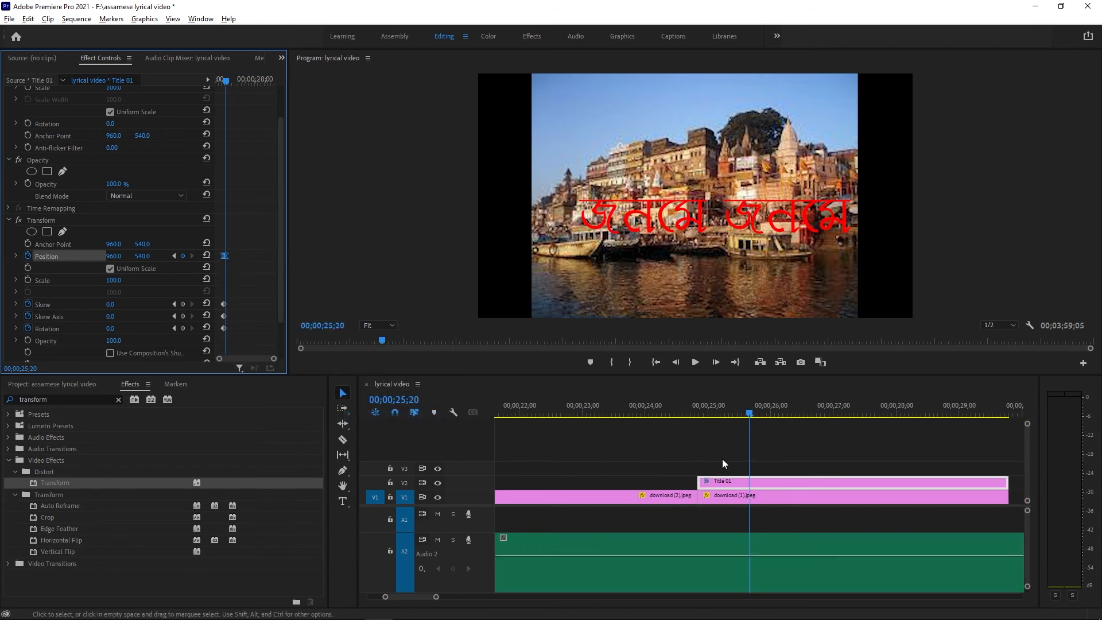
pyautogui.click(732, 413)
pyautogui.moveTo(731, 411); pyautogui.dragTo(704, 409)
pyautogui.press('space')
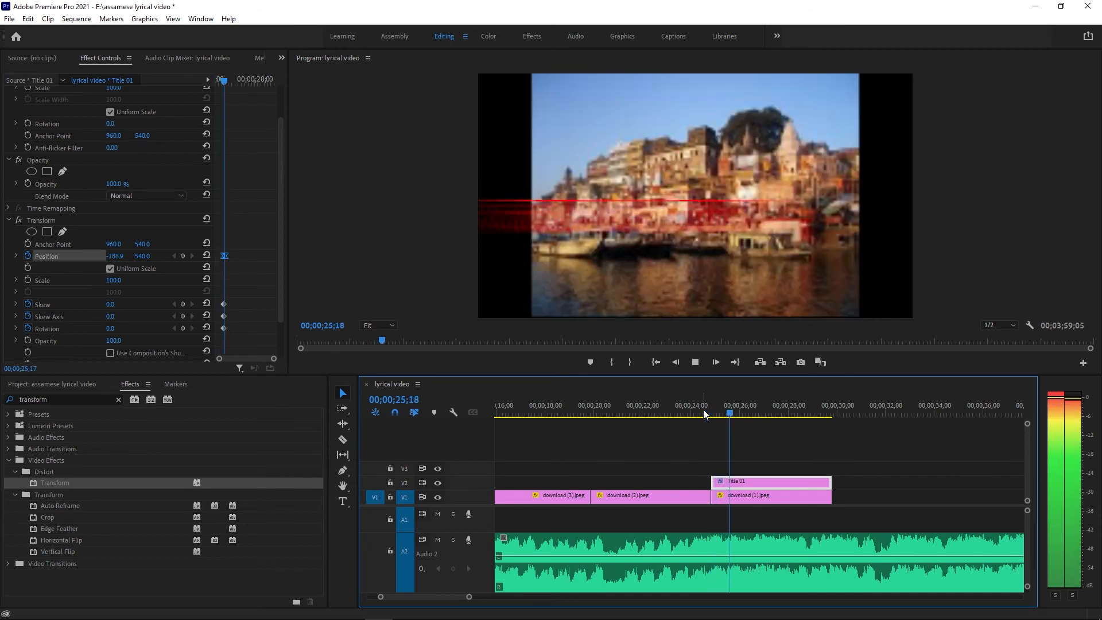
pyautogui.scroll(4, 783, 435)
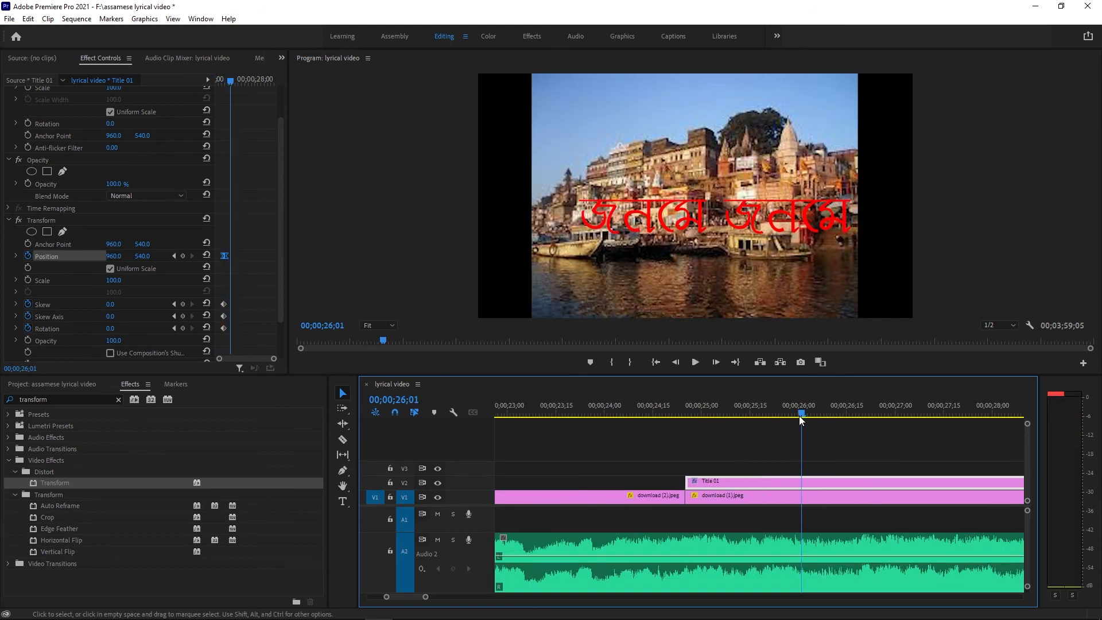
pyautogui.moveTo(799, 414); pyautogui.dragTo(756, 409)
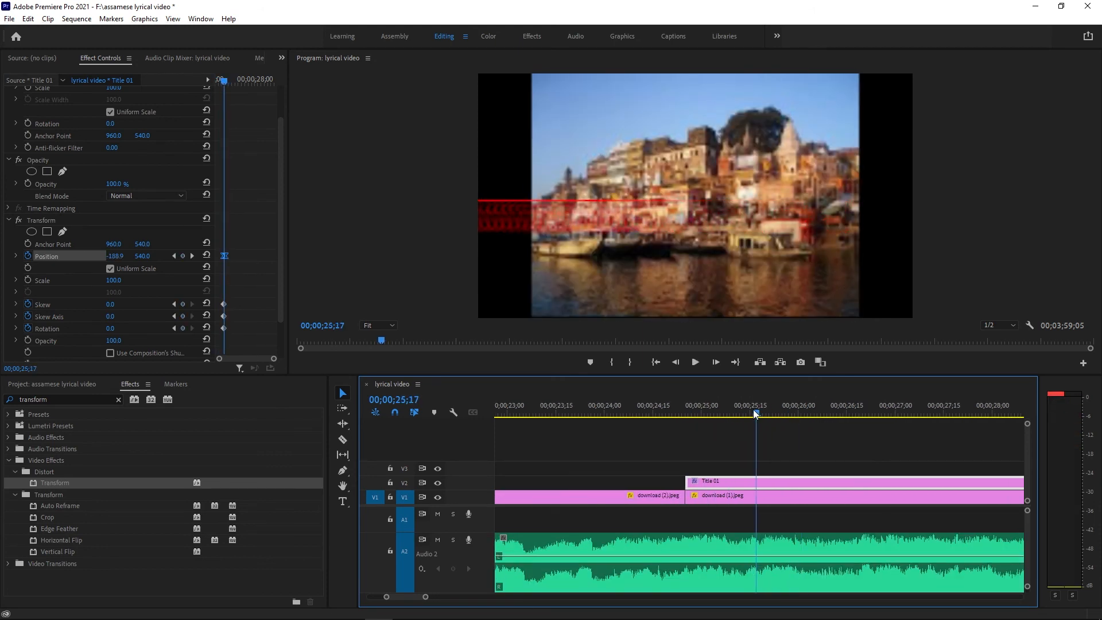
# Step: Try the composition's shutter angle on the Title 01 Transform effect and return to the effect's own shutter angle
pyautogui.scroll(-2, 129, 356)
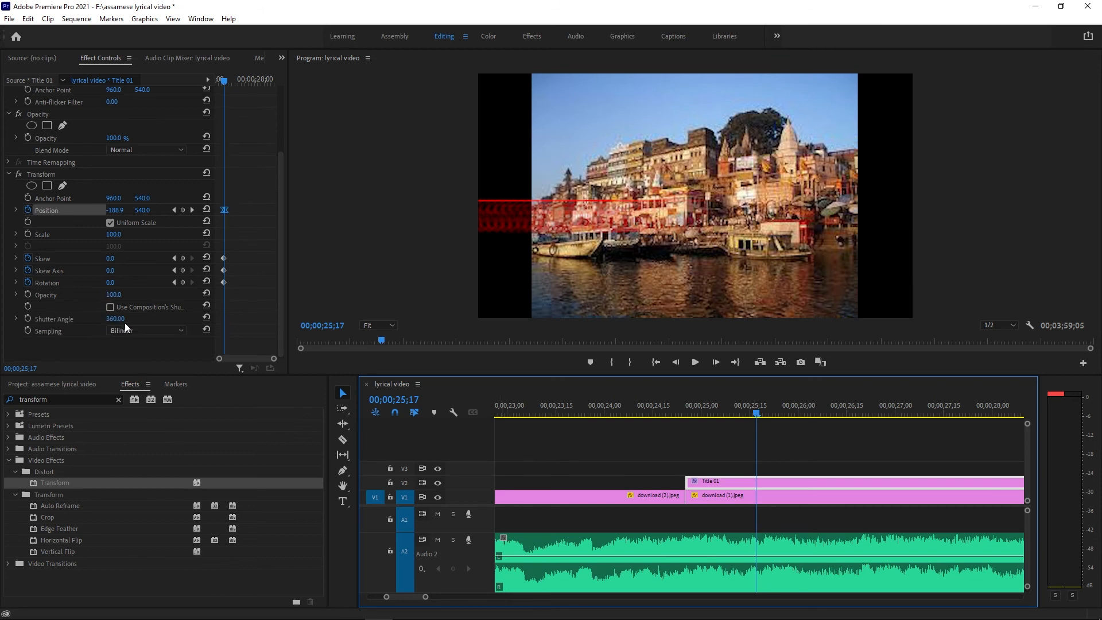
pyautogui.click(107, 307)
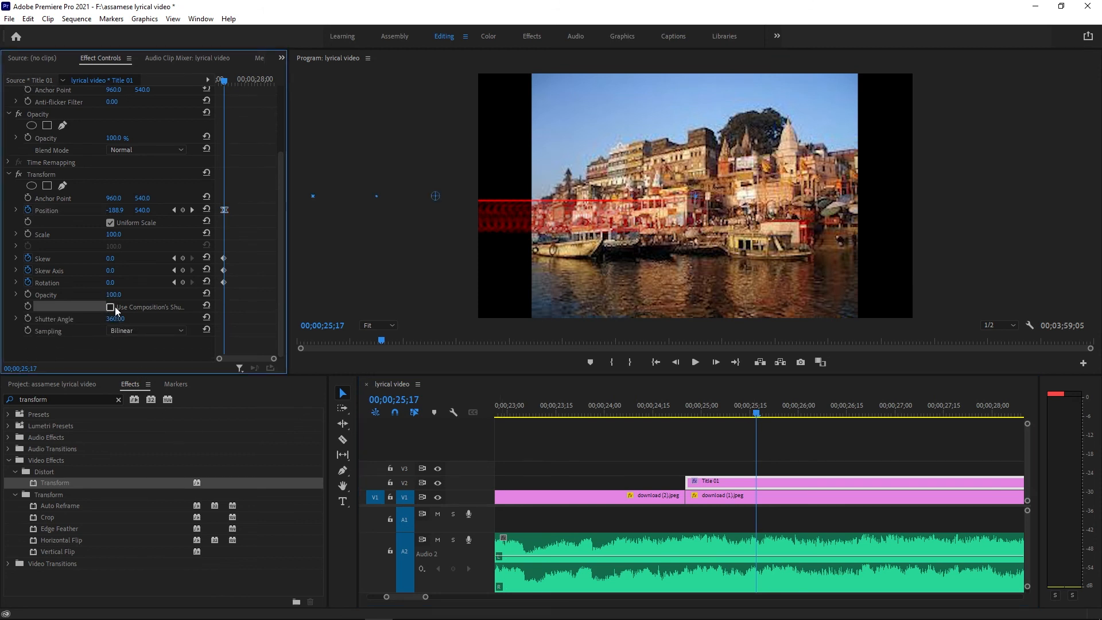
pyautogui.click(112, 308)
# Step: Review the settled title over the last image by playing the sequence from 00;00;25;28 to 00;00;27;24
pyautogui.moveTo(753, 417); pyautogui.dragTo(793, 415)
pyautogui.press('-')
pyautogui.press('-')
pyautogui.press('-')
pyautogui.press('-')
pyautogui.press('-')
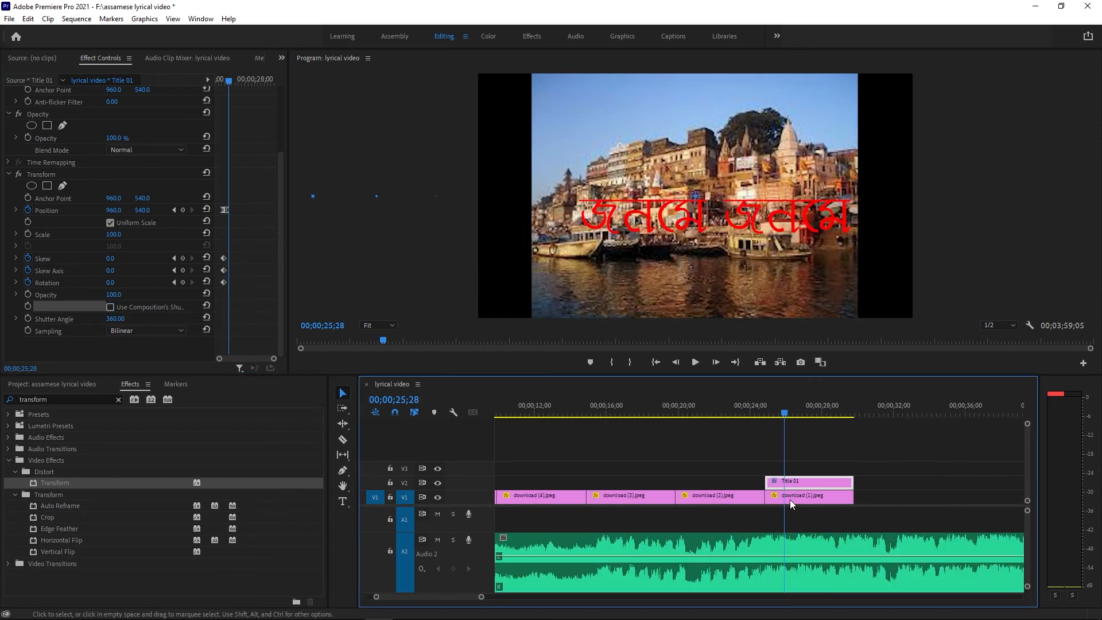
pyautogui.press('-')
pyautogui.press('space')
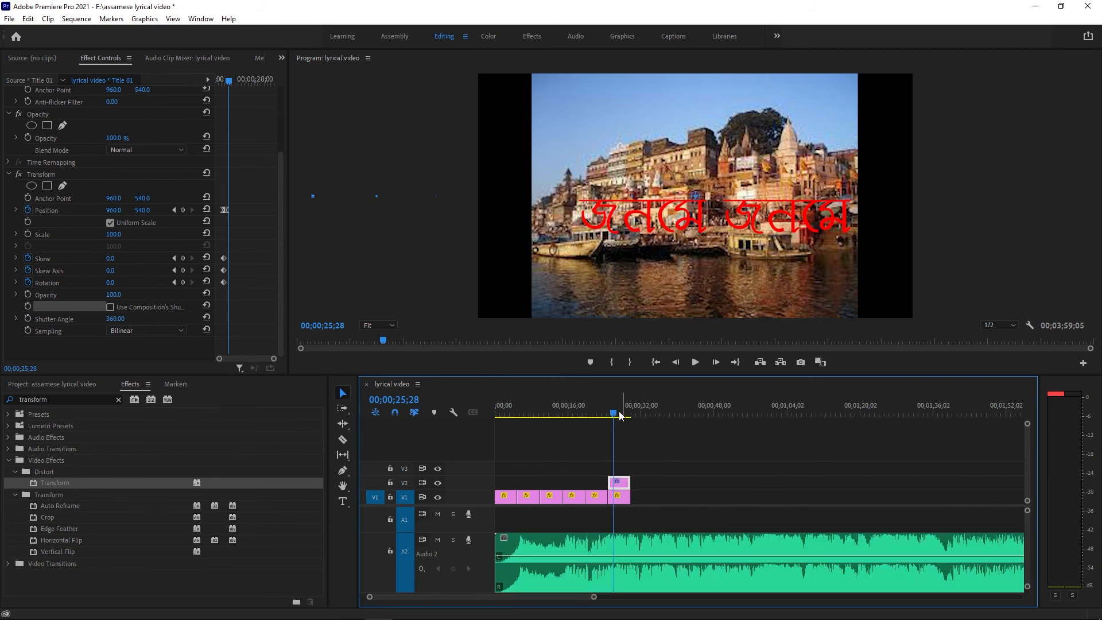
pyautogui.press('space')
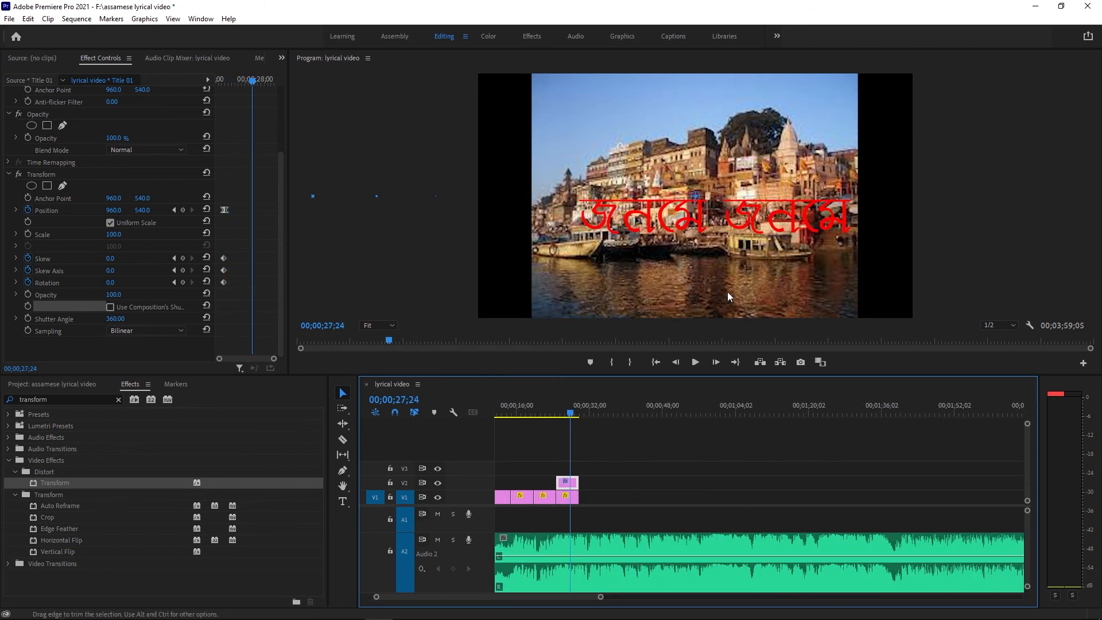
pyautogui.scroll(-1, 636, 493)
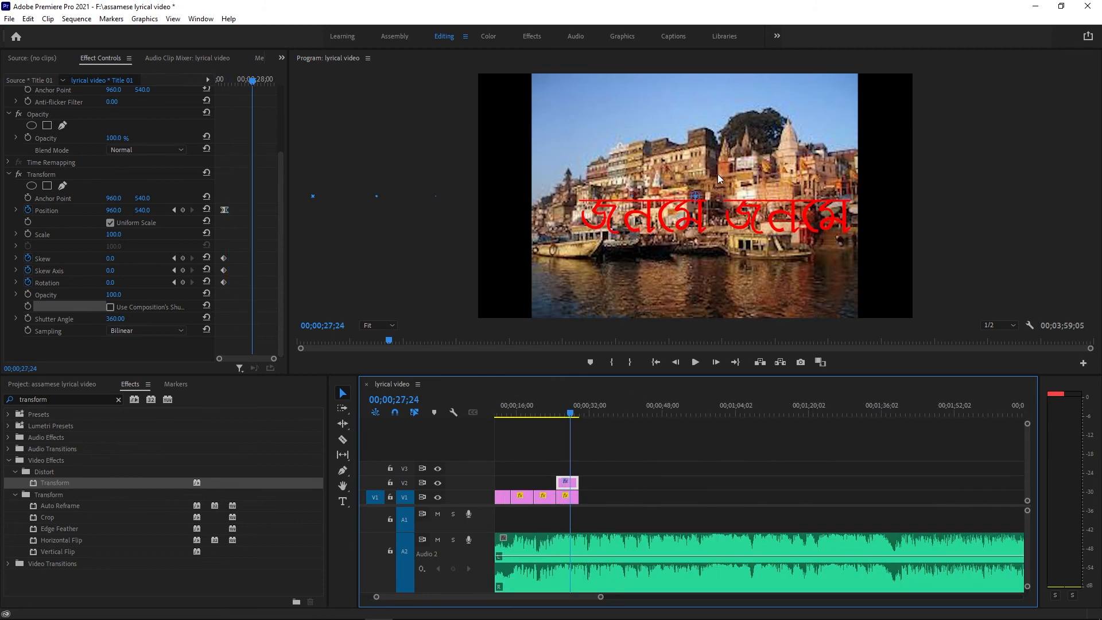
pyautogui.click(19, 472)
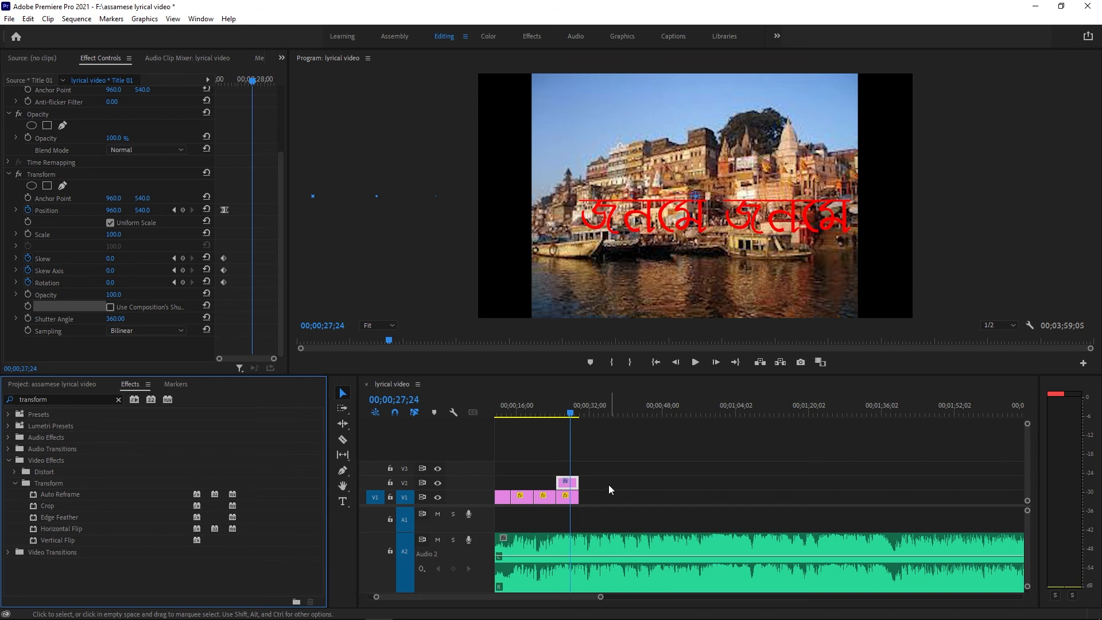
# Step: Switch to Word, try entering test letters after the Assamese lyrics and erase them, and return to Premiere Pro with no clip selected
pyautogui.moveTo(226, 584)
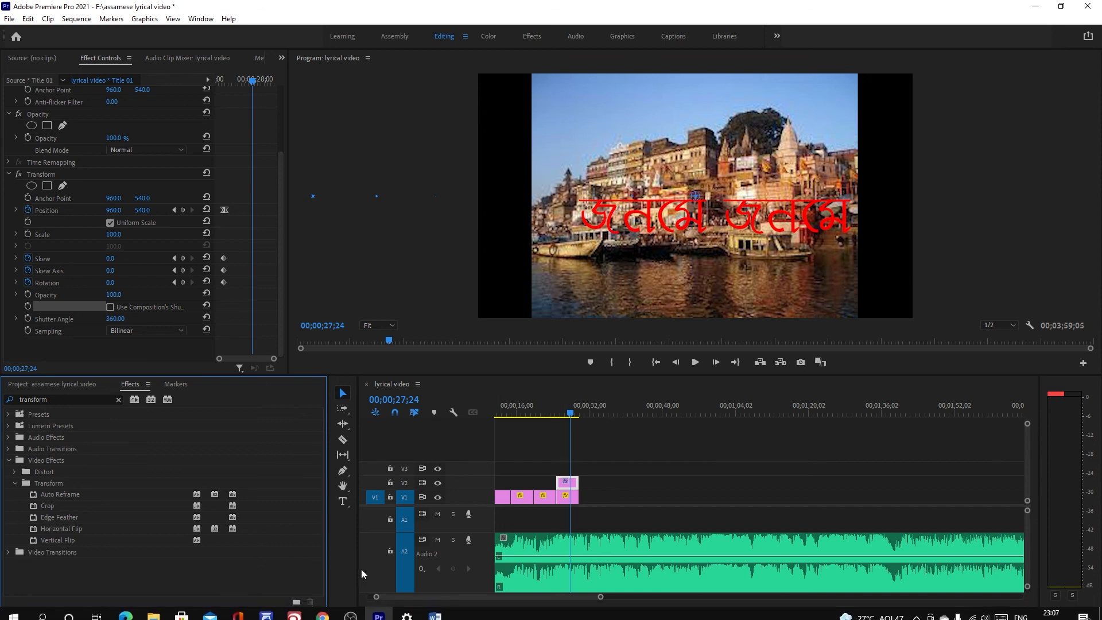
pyautogui.click(437, 612)
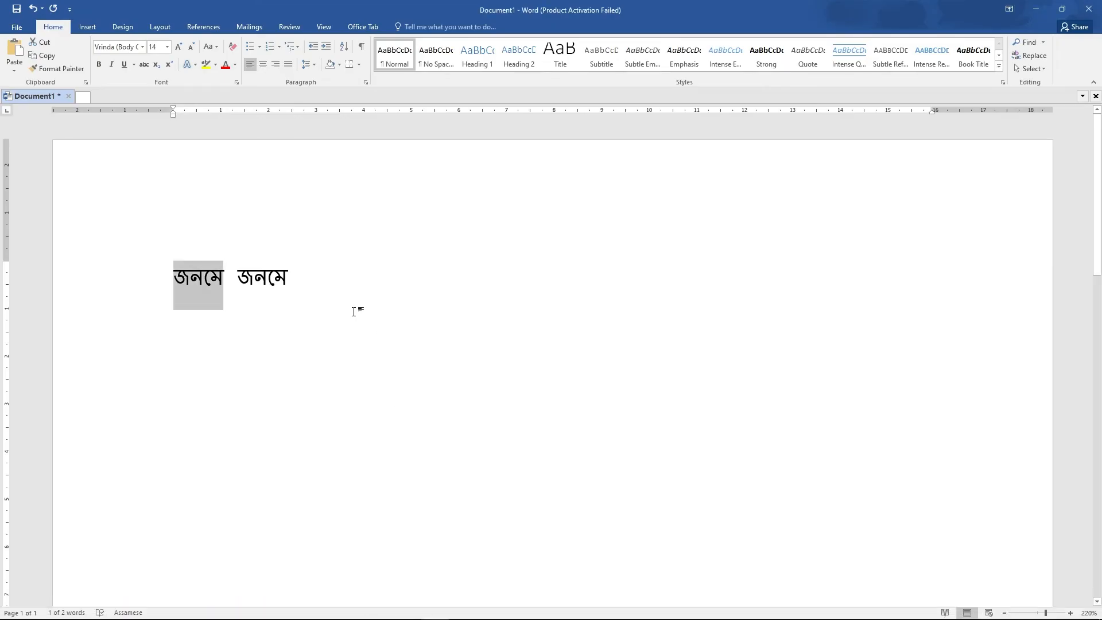
pyautogui.click(305, 275)
pyautogui.write('fghdfd')
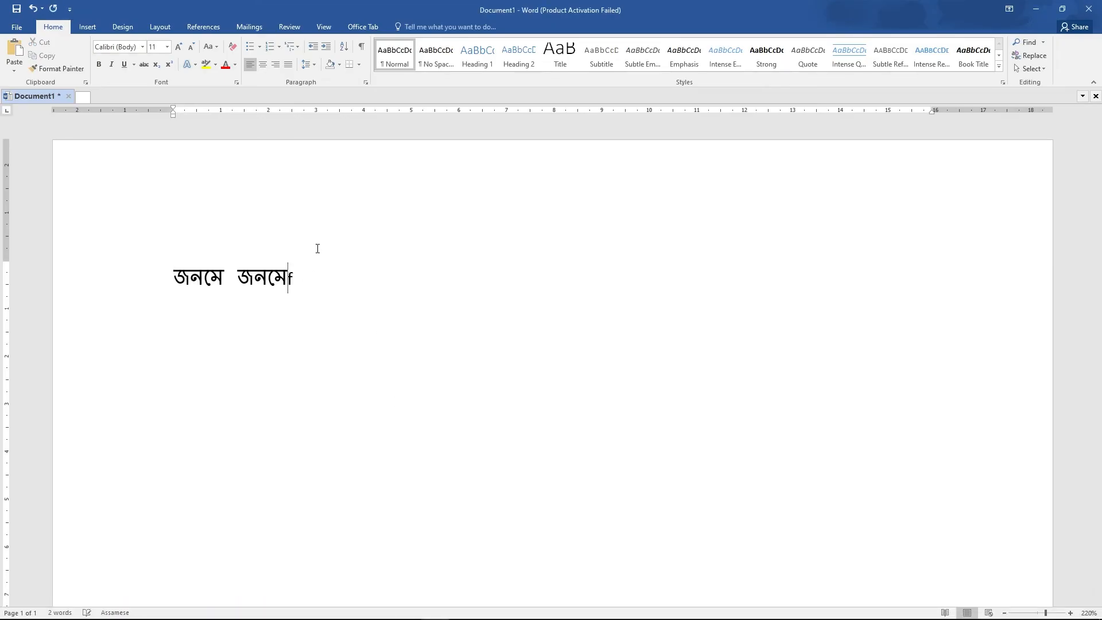
pyautogui.press('BackSpace')
pyautogui.press('BackSpace')
pyautogui.press('BackSpace')
pyautogui.press('BackSpace')
pyautogui.press('BackSpace')
pyautogui.press('BackSpace')
pyautogui.moveTo(387, 581)
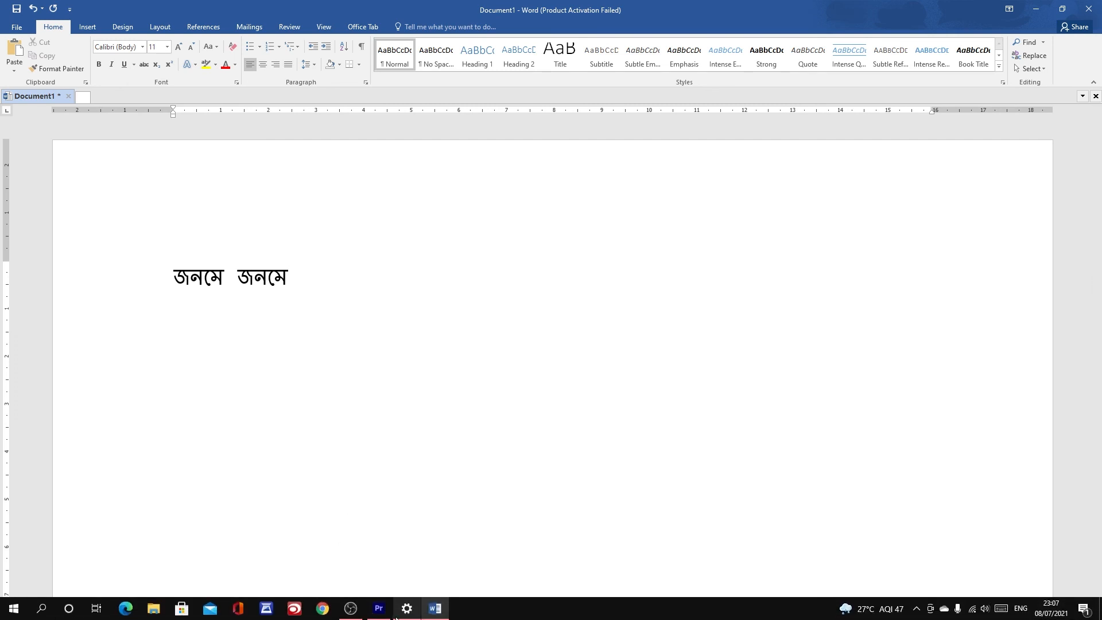
pyautogui.click(379, 610)
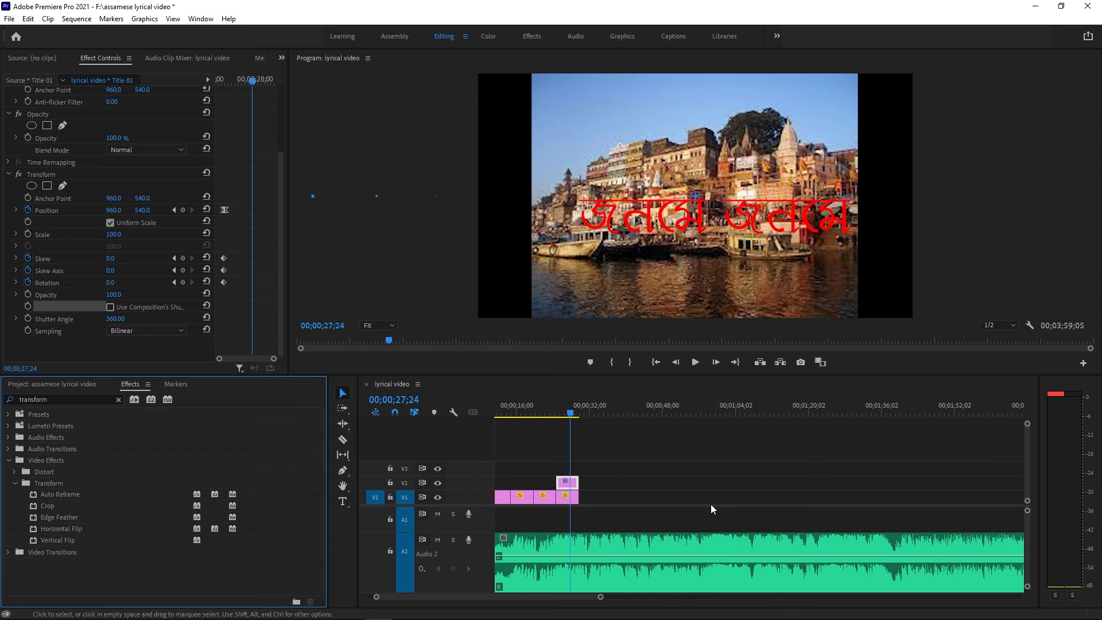
pyautogui.click(701, 468)
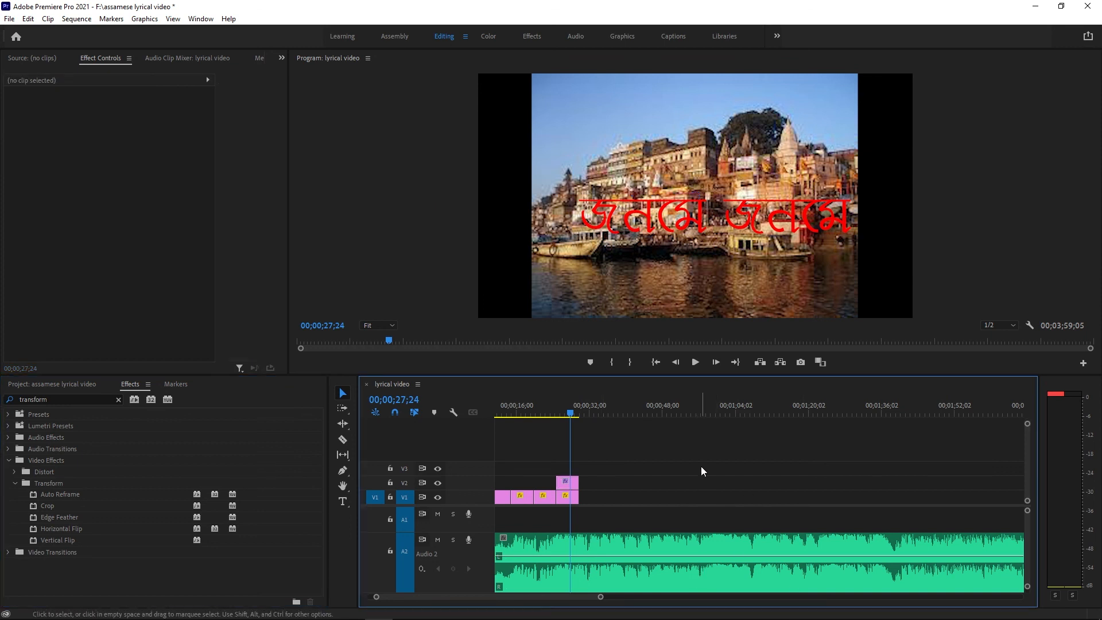